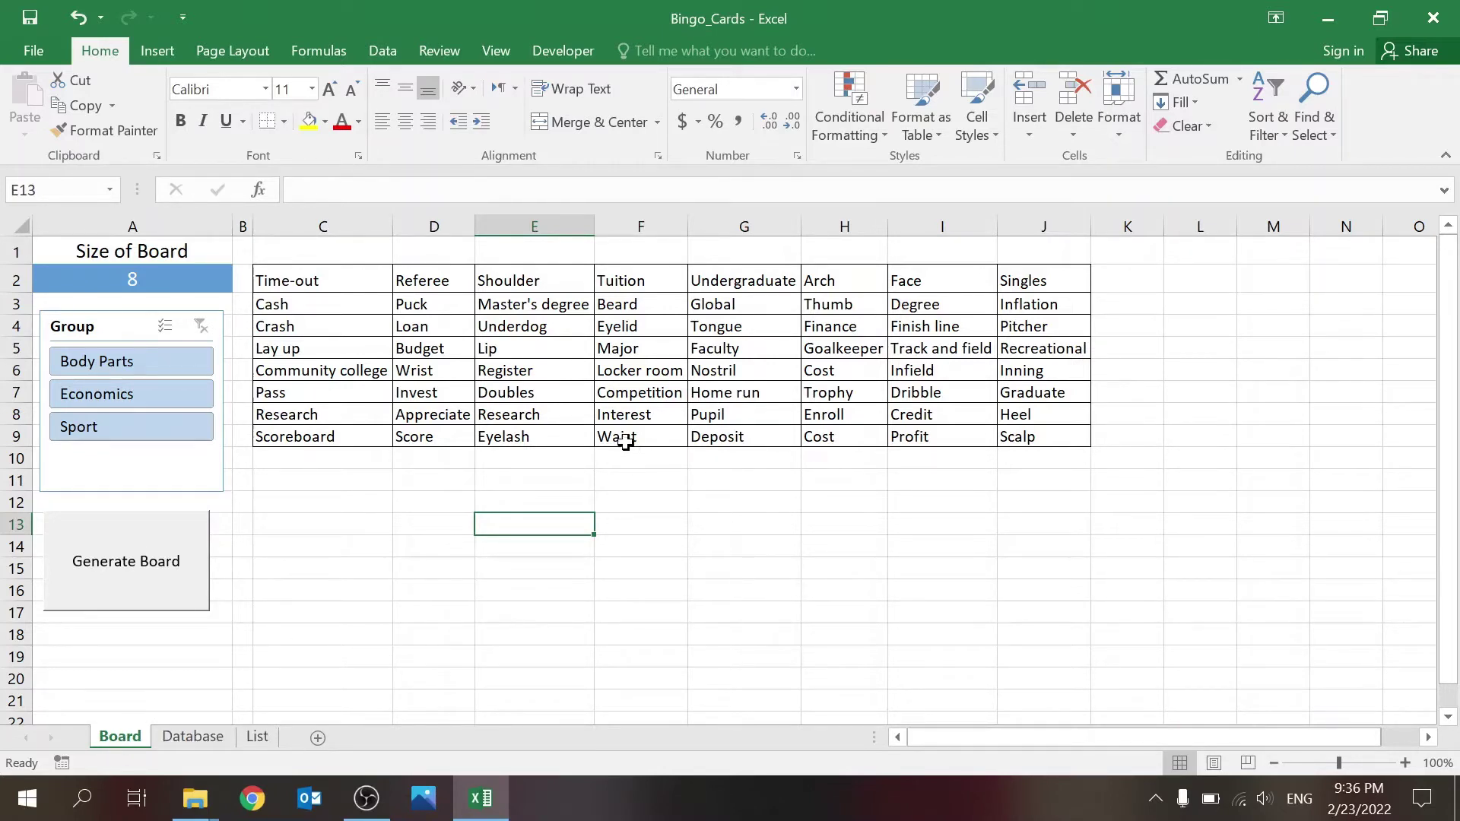
Enter board size 4 in A2 and generate a 4x4 board of Sport-only words
left_click(169, 283)
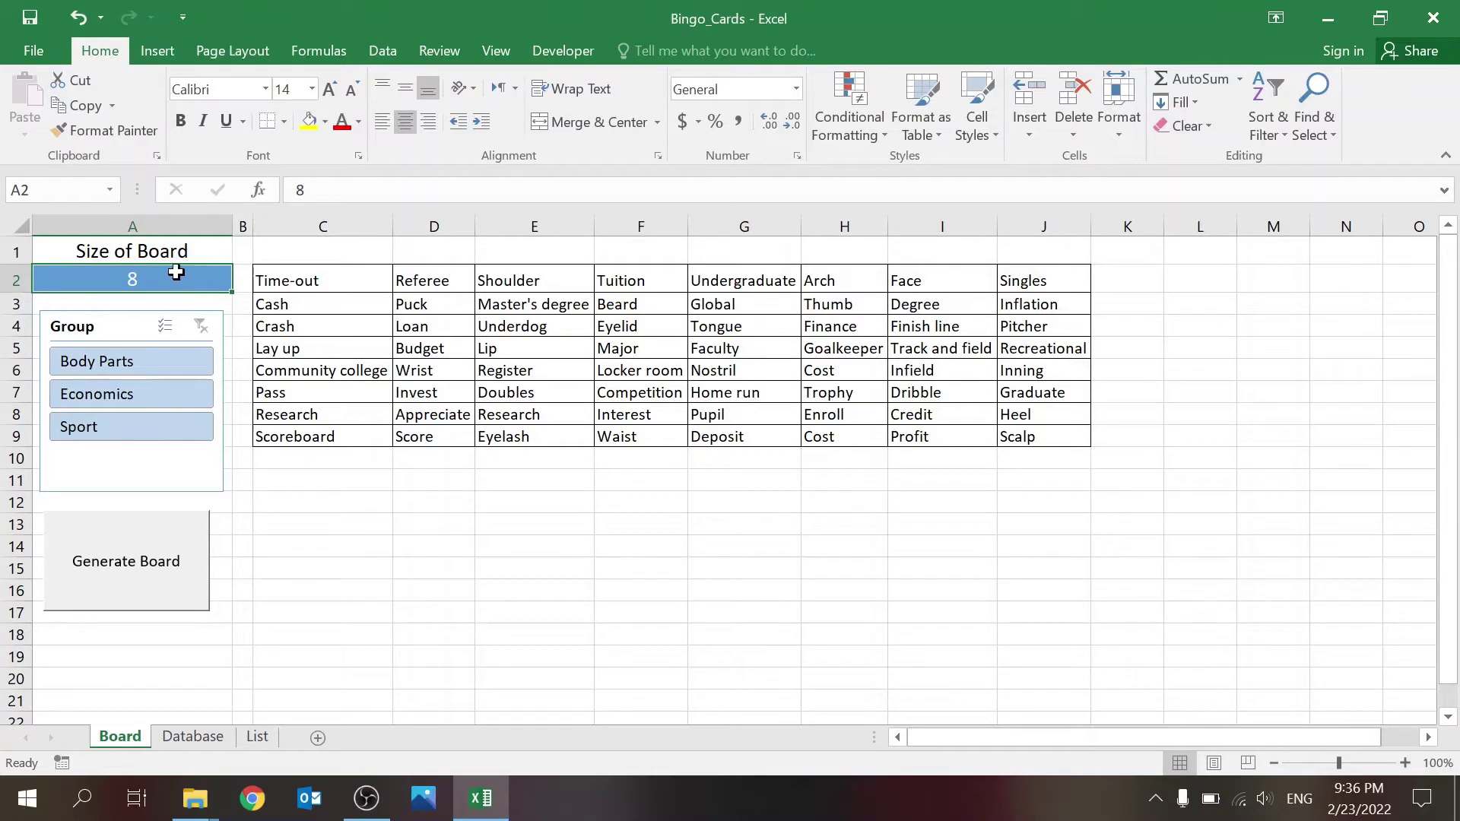
type("4")
left_click(83, 426)
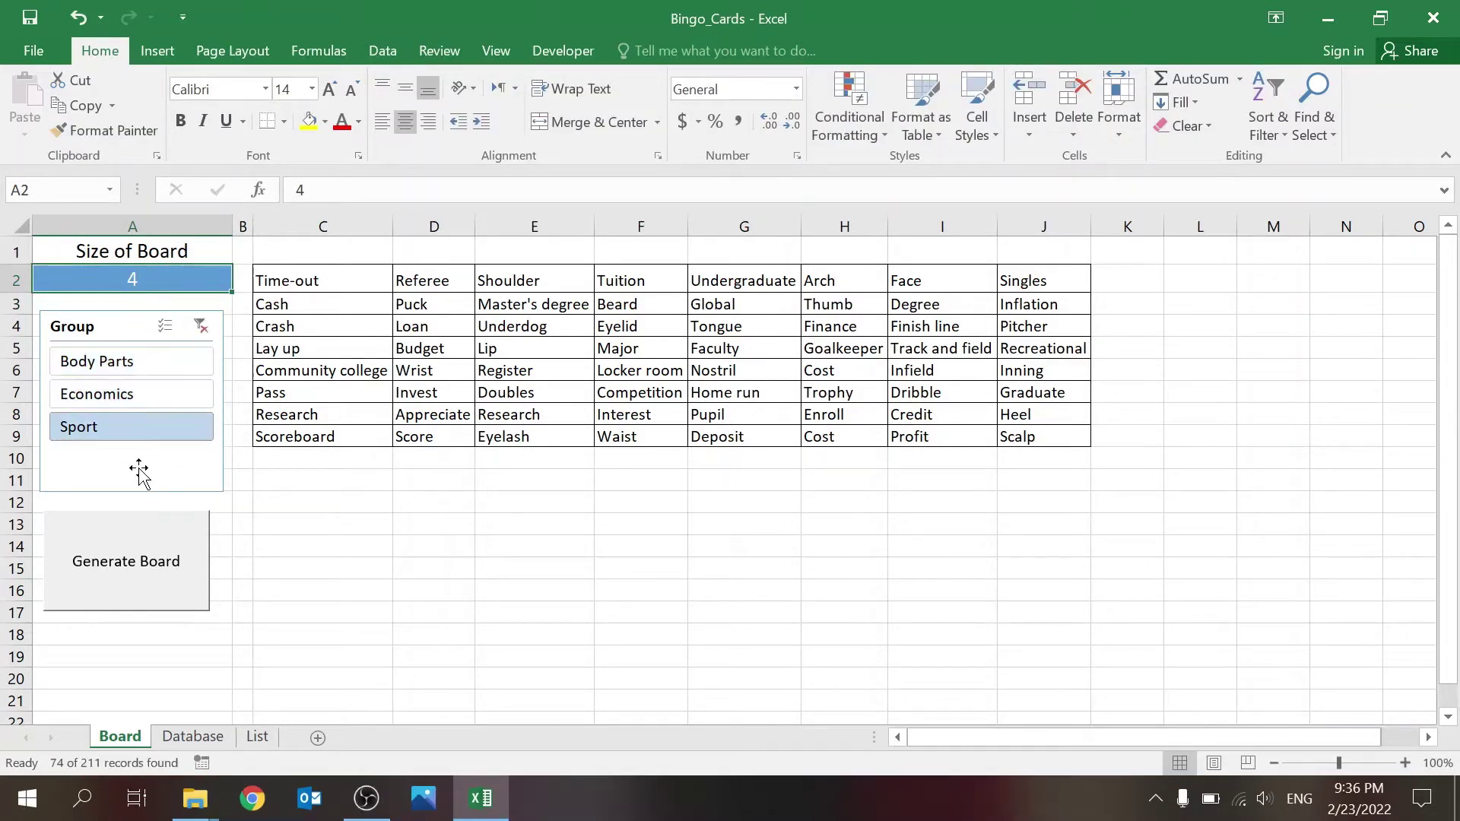
left_click(125, 570)
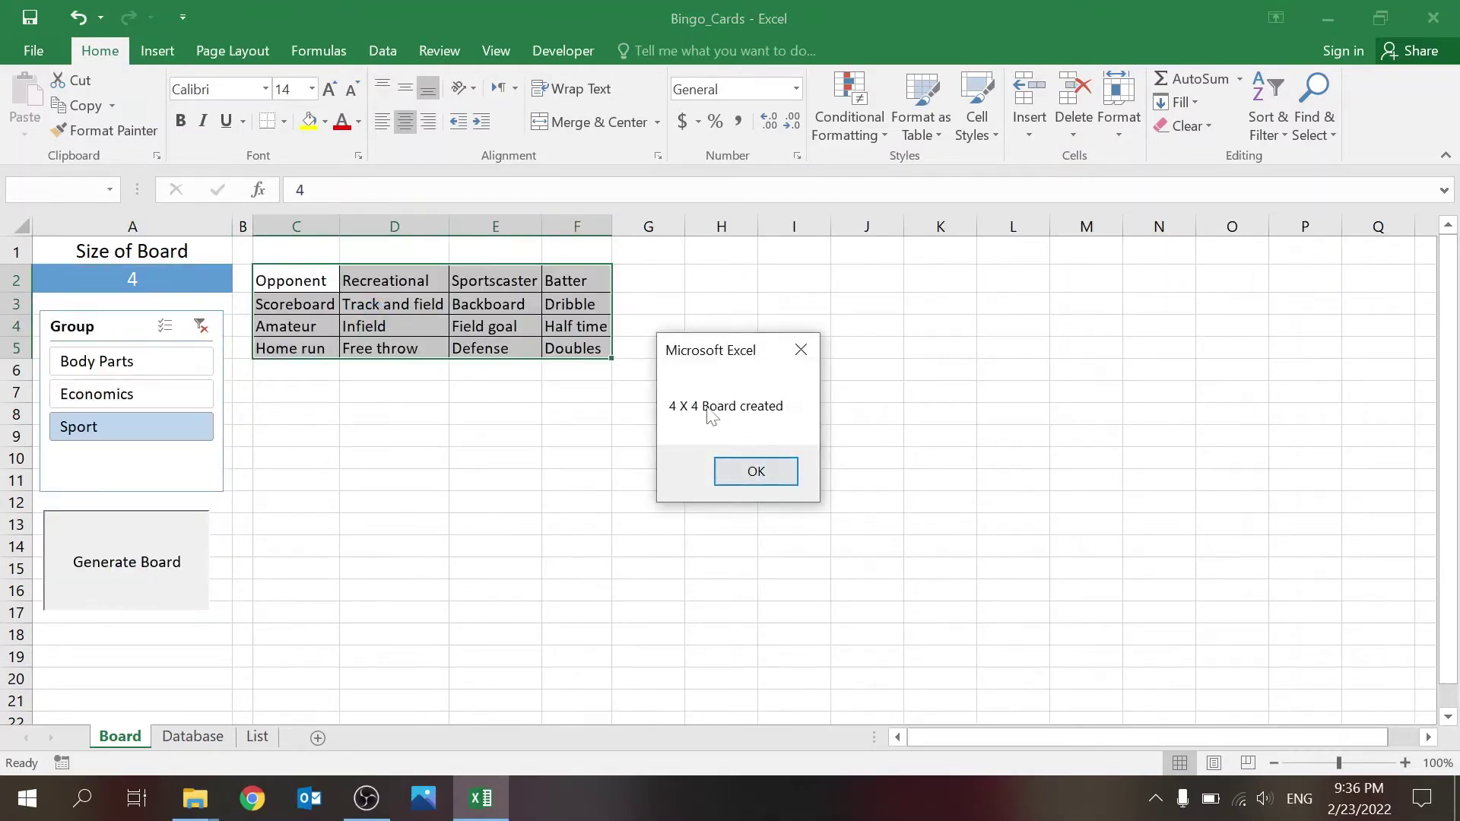
left_click(761, 473)
left_click(313, 287)
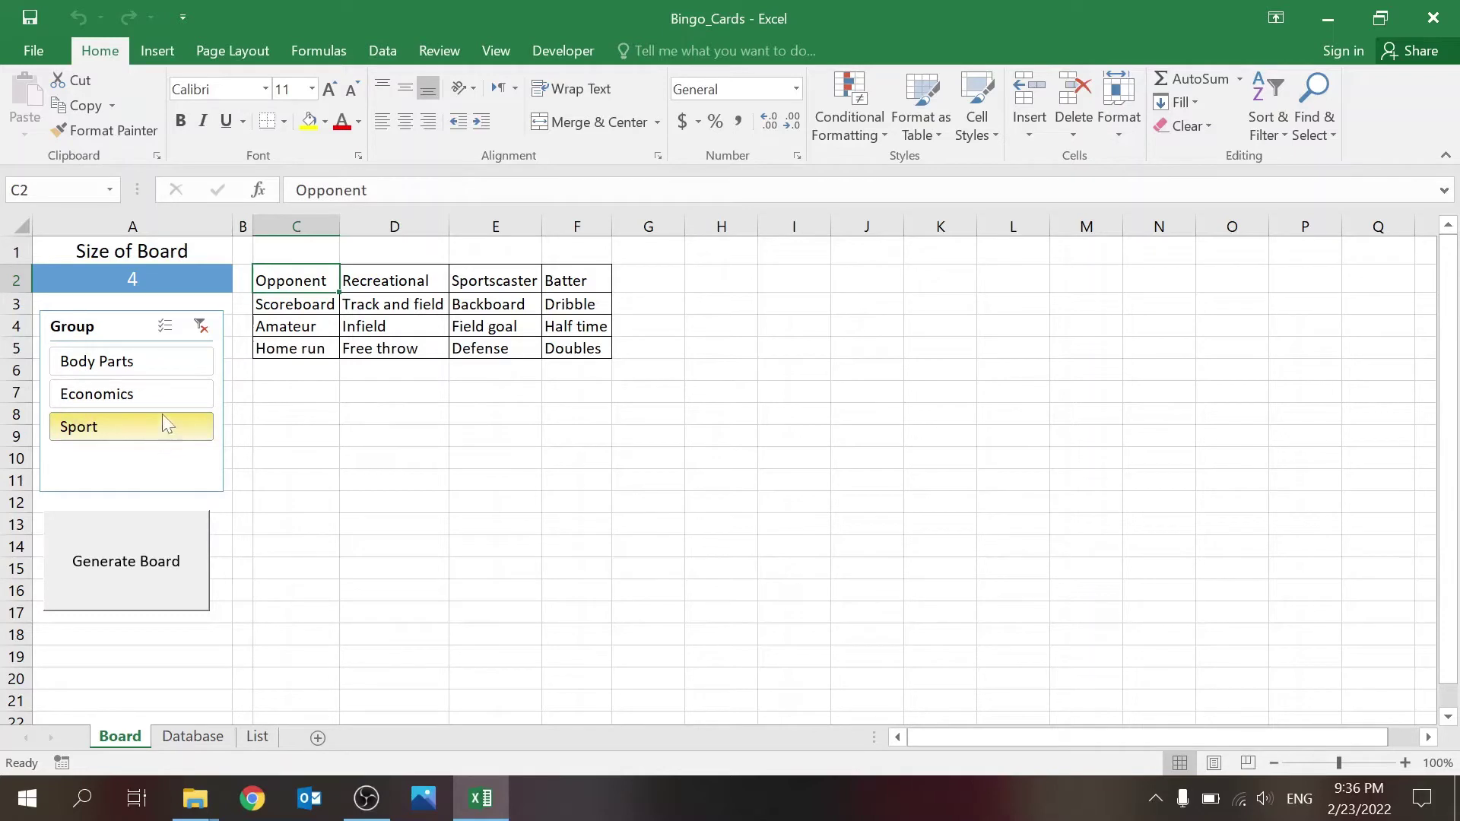
Filter to Body Parts, set A2 to 8, and generate an 8x8 board
left_click(174, 362)
left_click(186, 288)
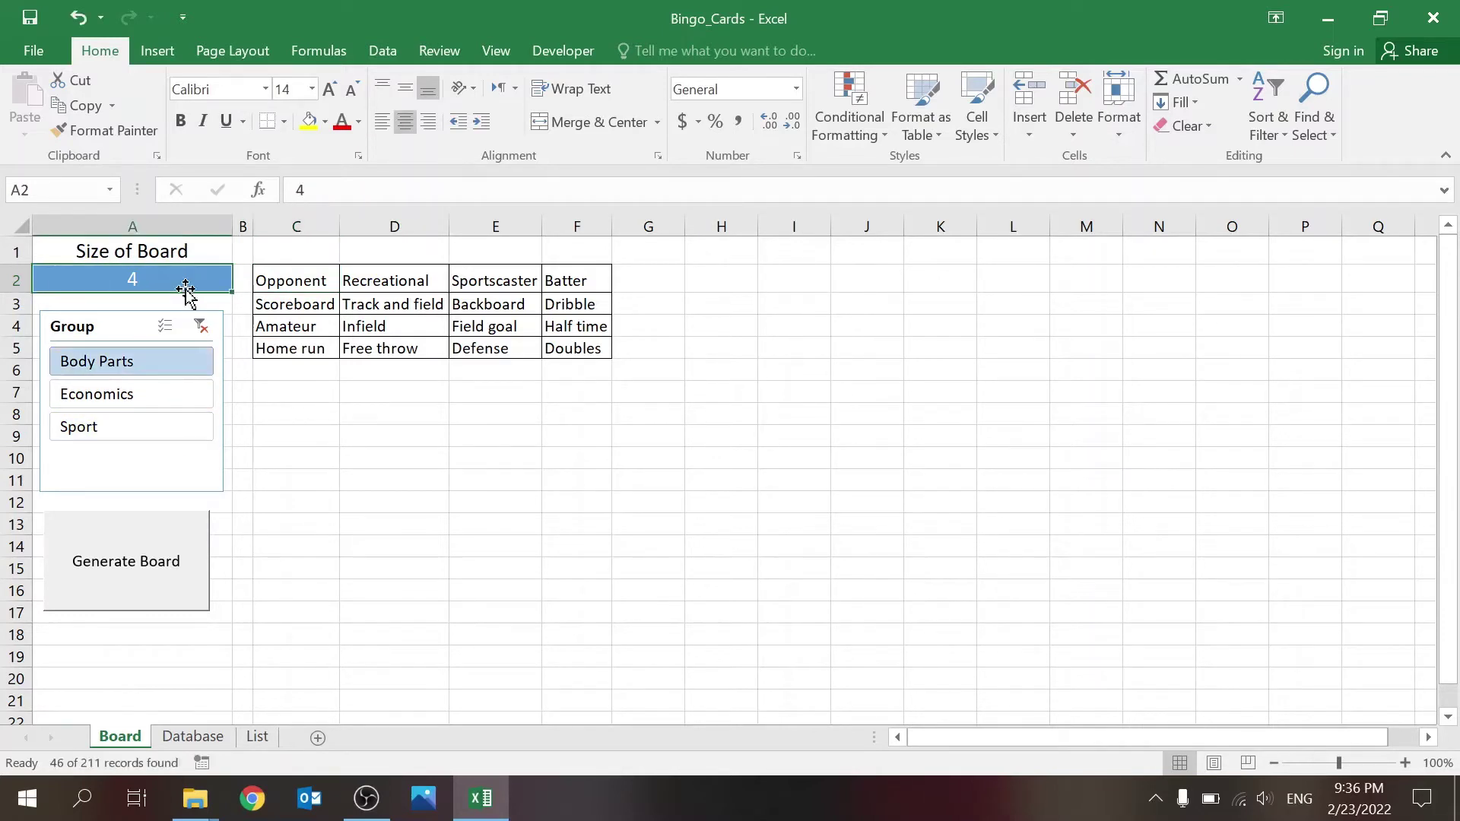
type("8")
key("Return")
left_click(186, 288)
left_click(143, 569)
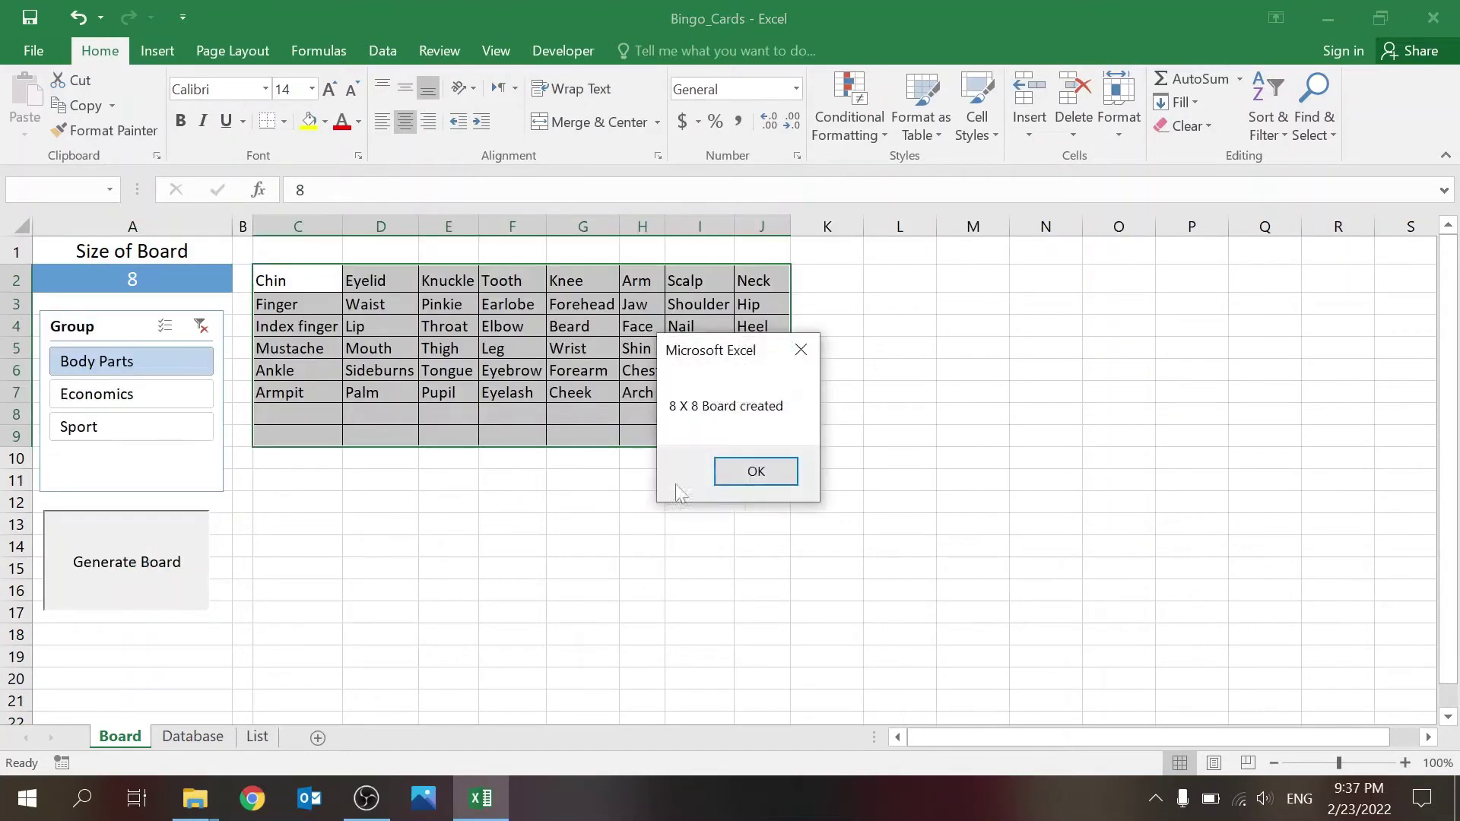
left_click(756, 471)
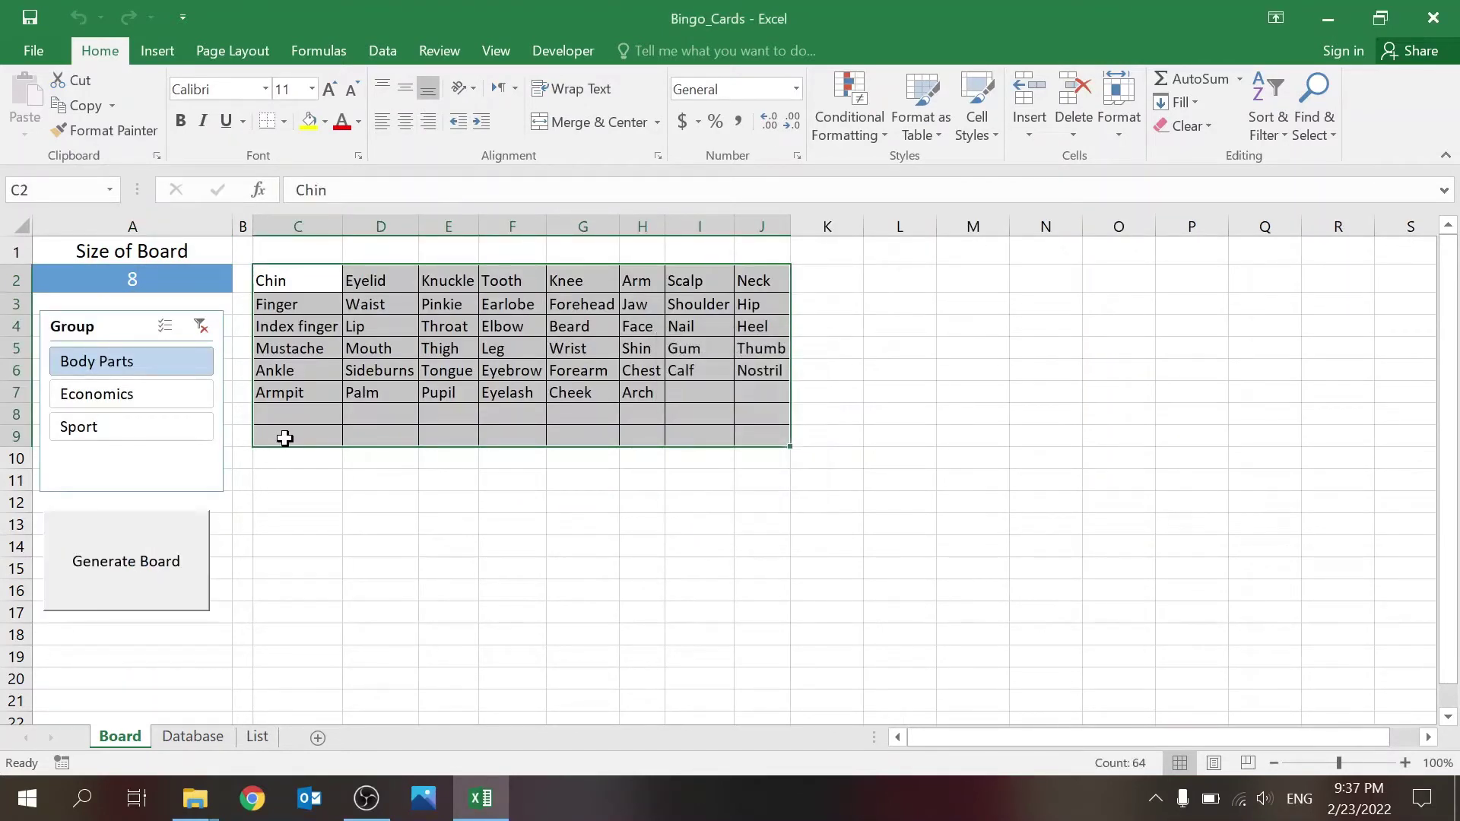
Add Economics to the Body Parts filter and regenerate so row 8 fills completely
left_click_drag(281, 414, 743, 435)
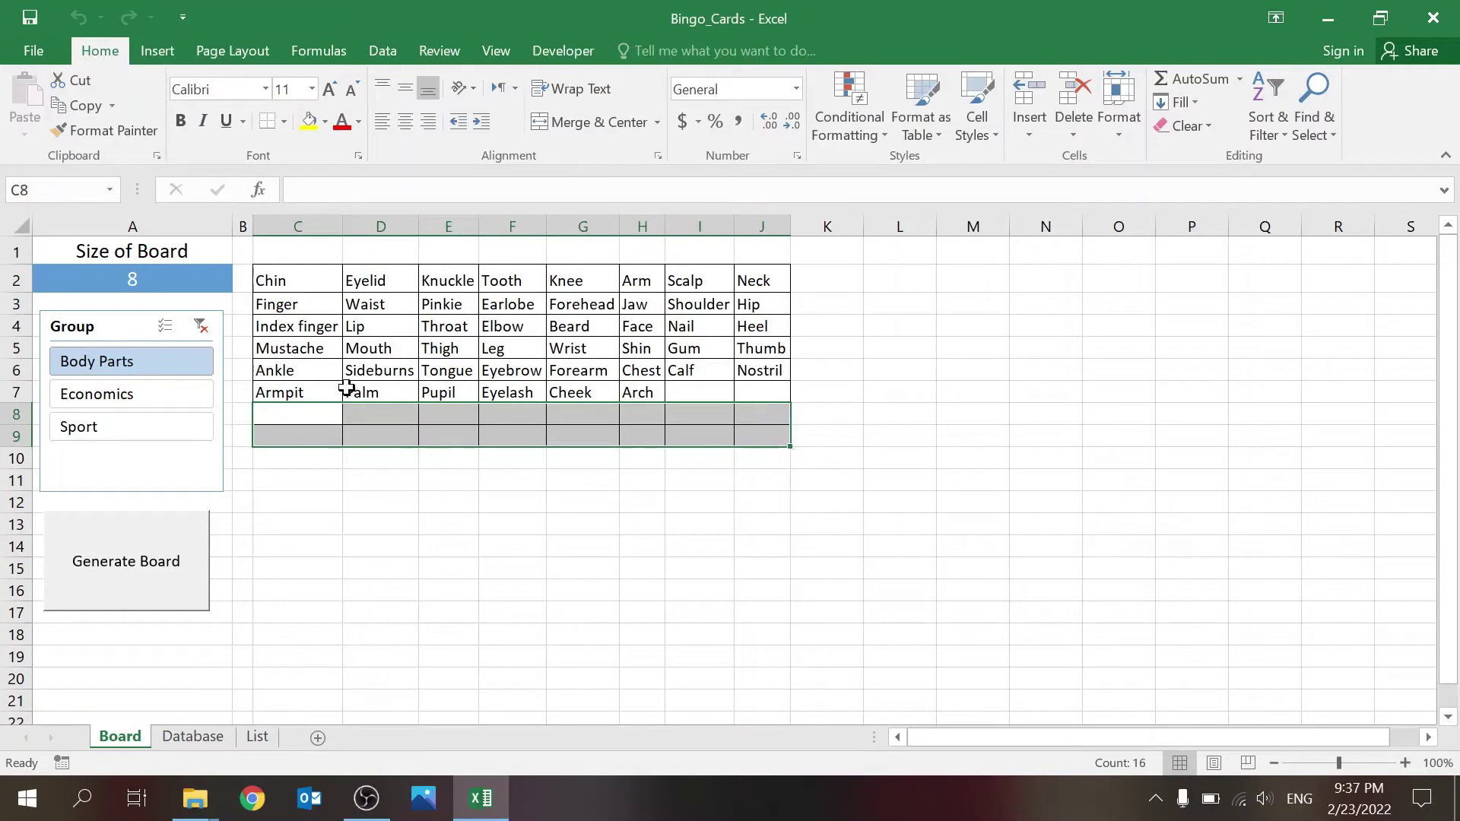
left_click(162, 399, "ctrl")
left_click(175, 562)
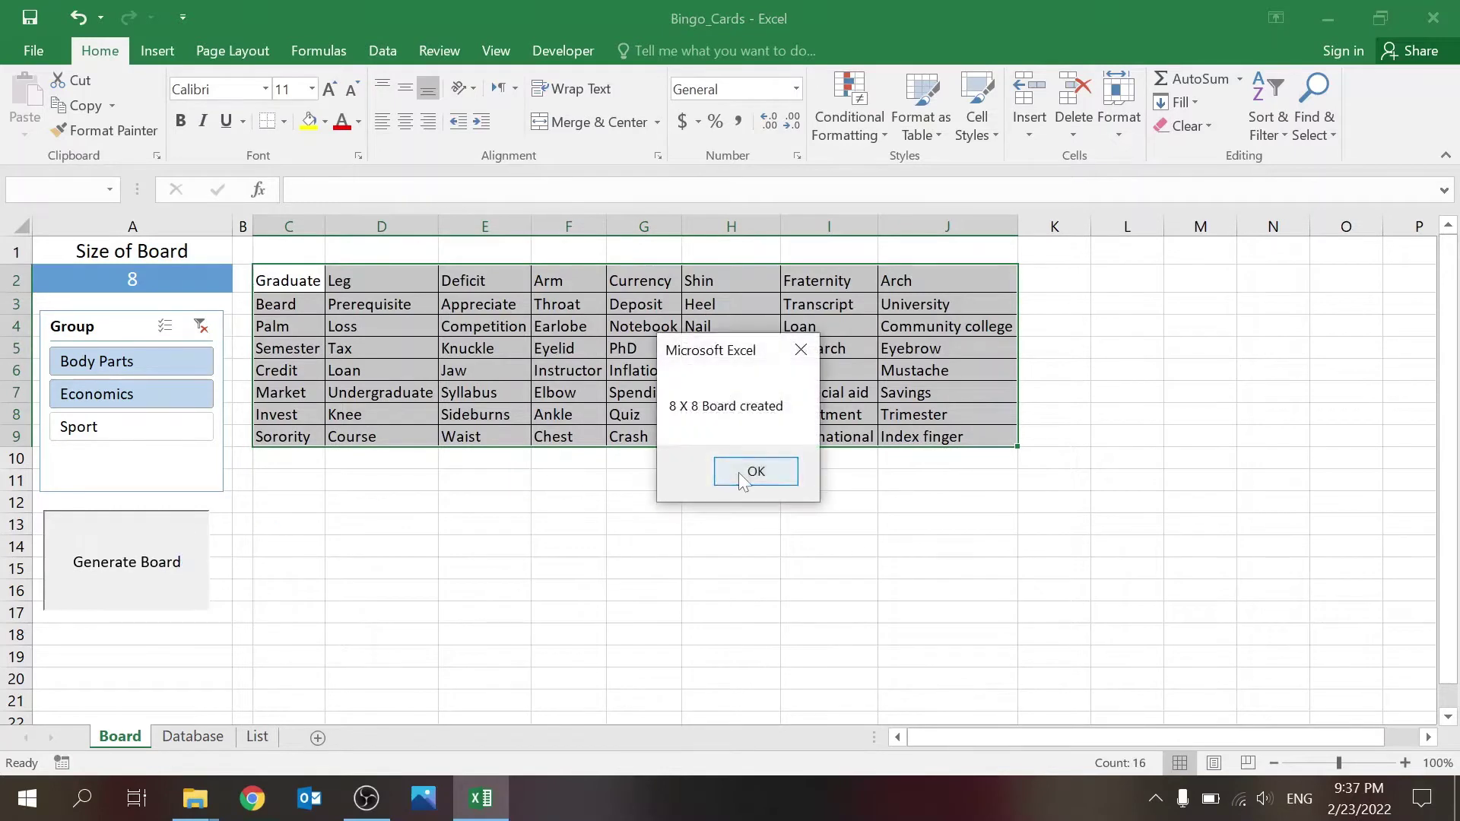
left_click(756, 472)
left_click_drag(290, 281, 951, 283)
left_click(442, 519)
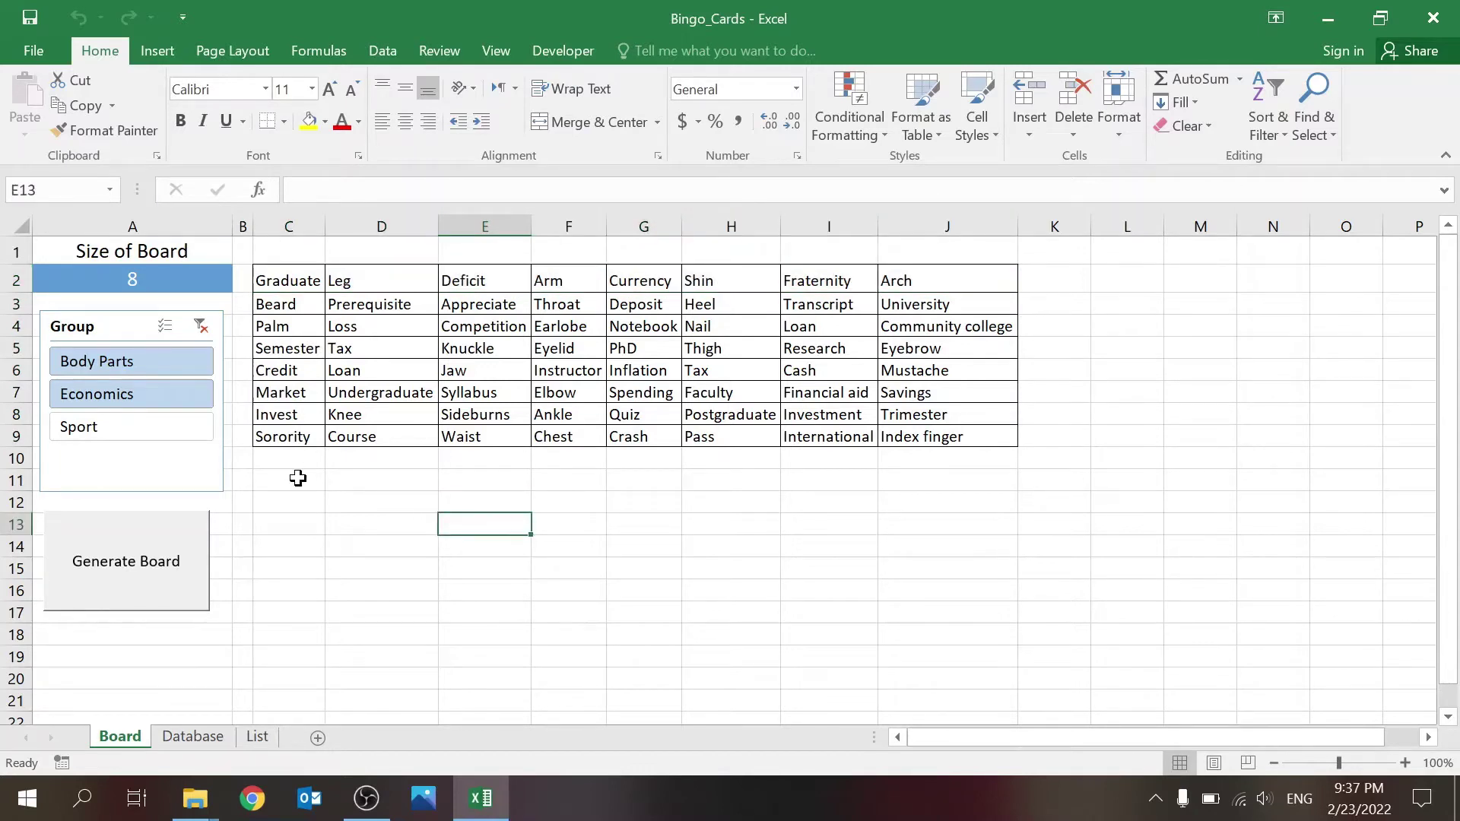
left_click(181, 273)
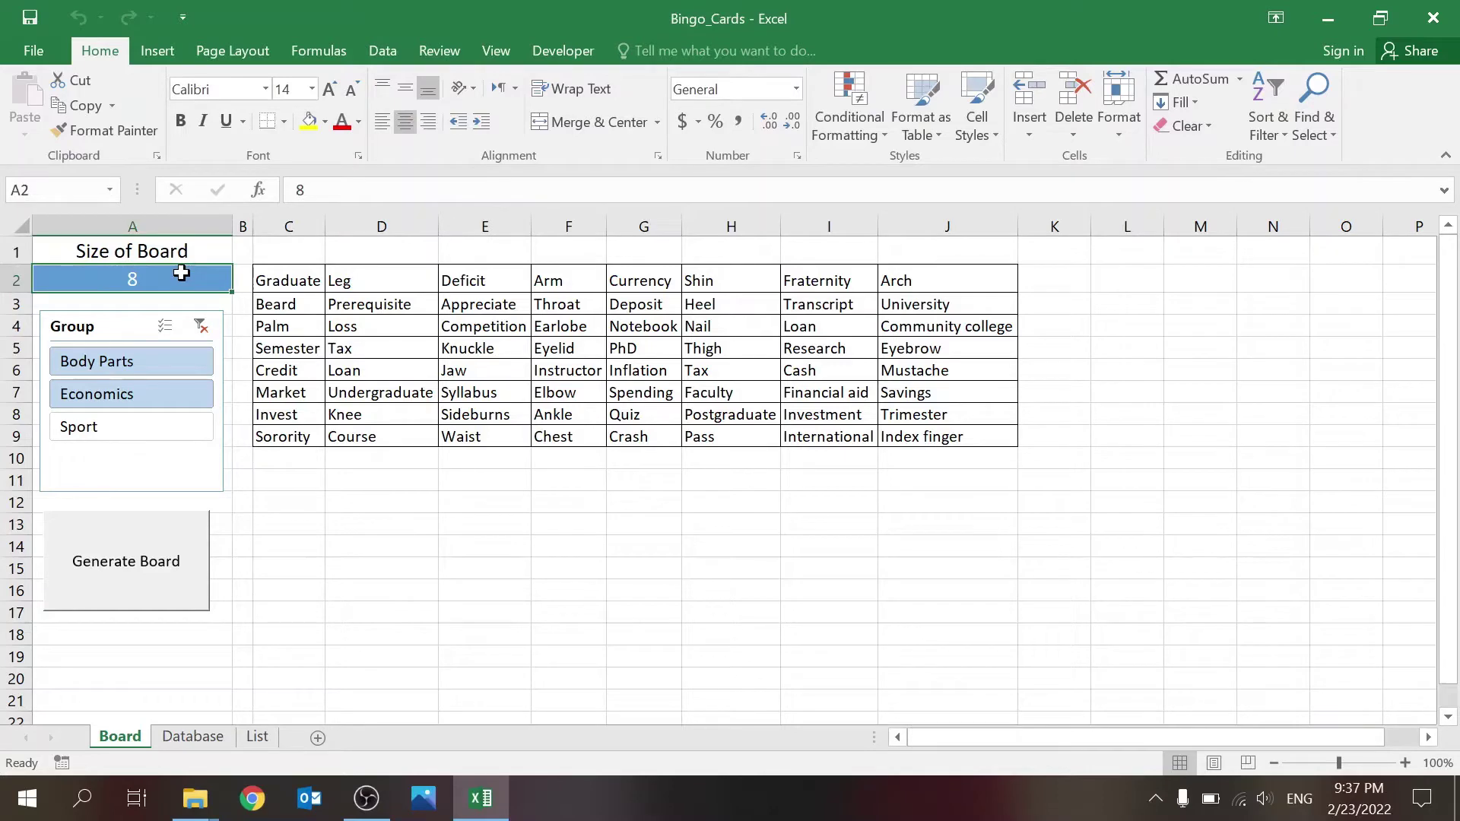
type("11")
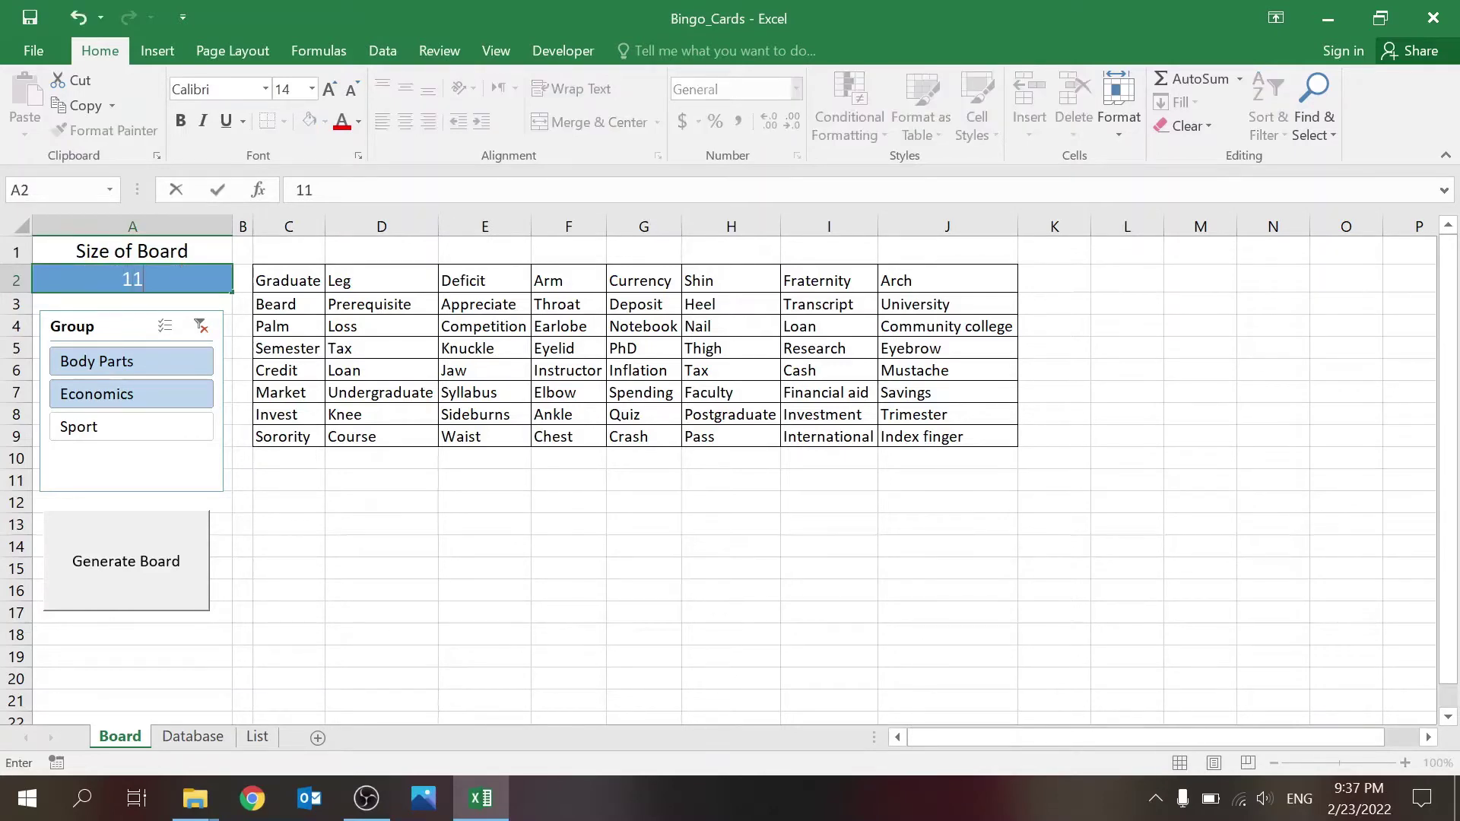
key("Return")
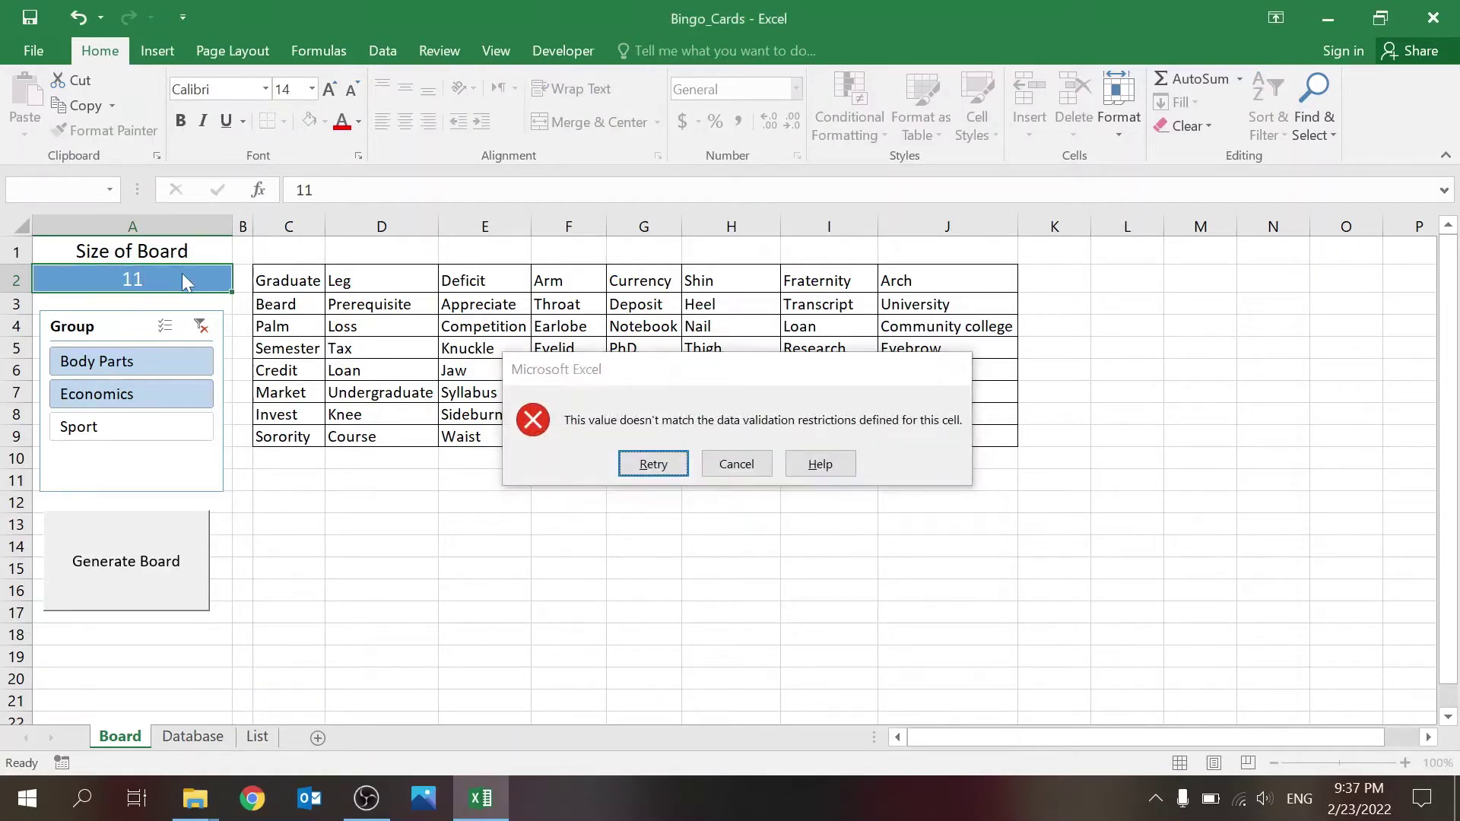
key("Return")
type("8.5")
key("Return")
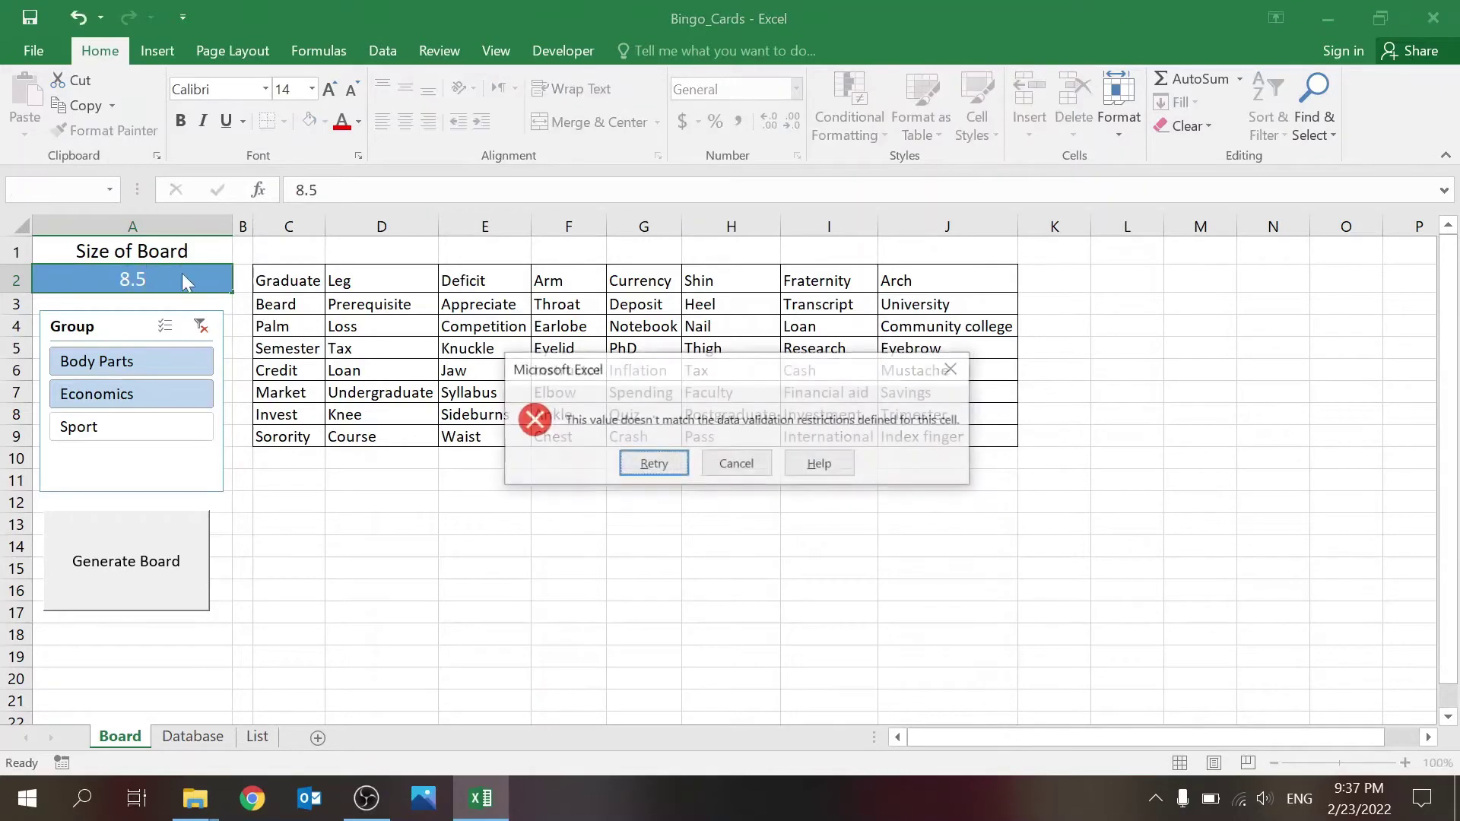
key("Escape")
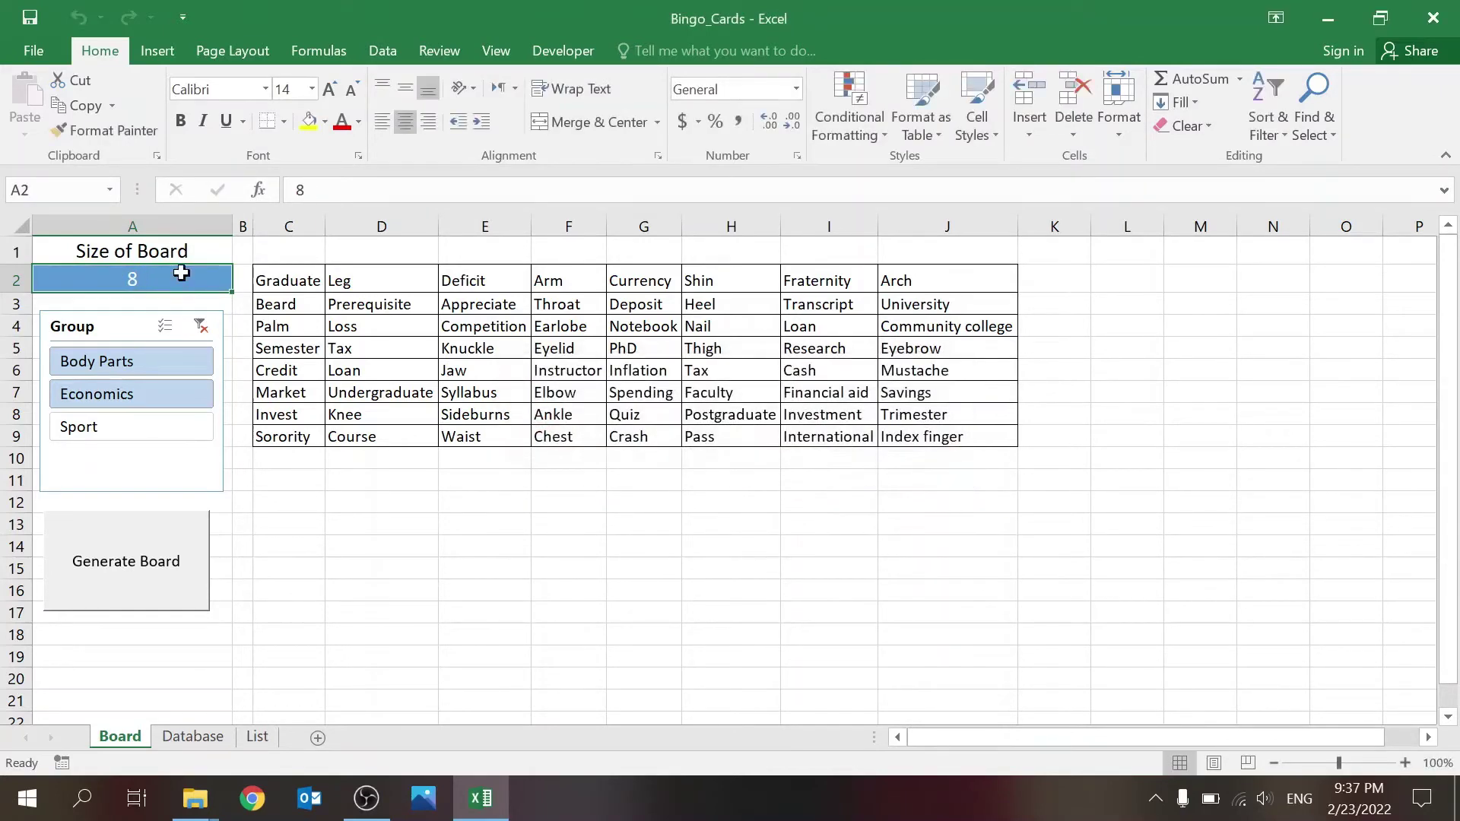
left_click(385, 54)
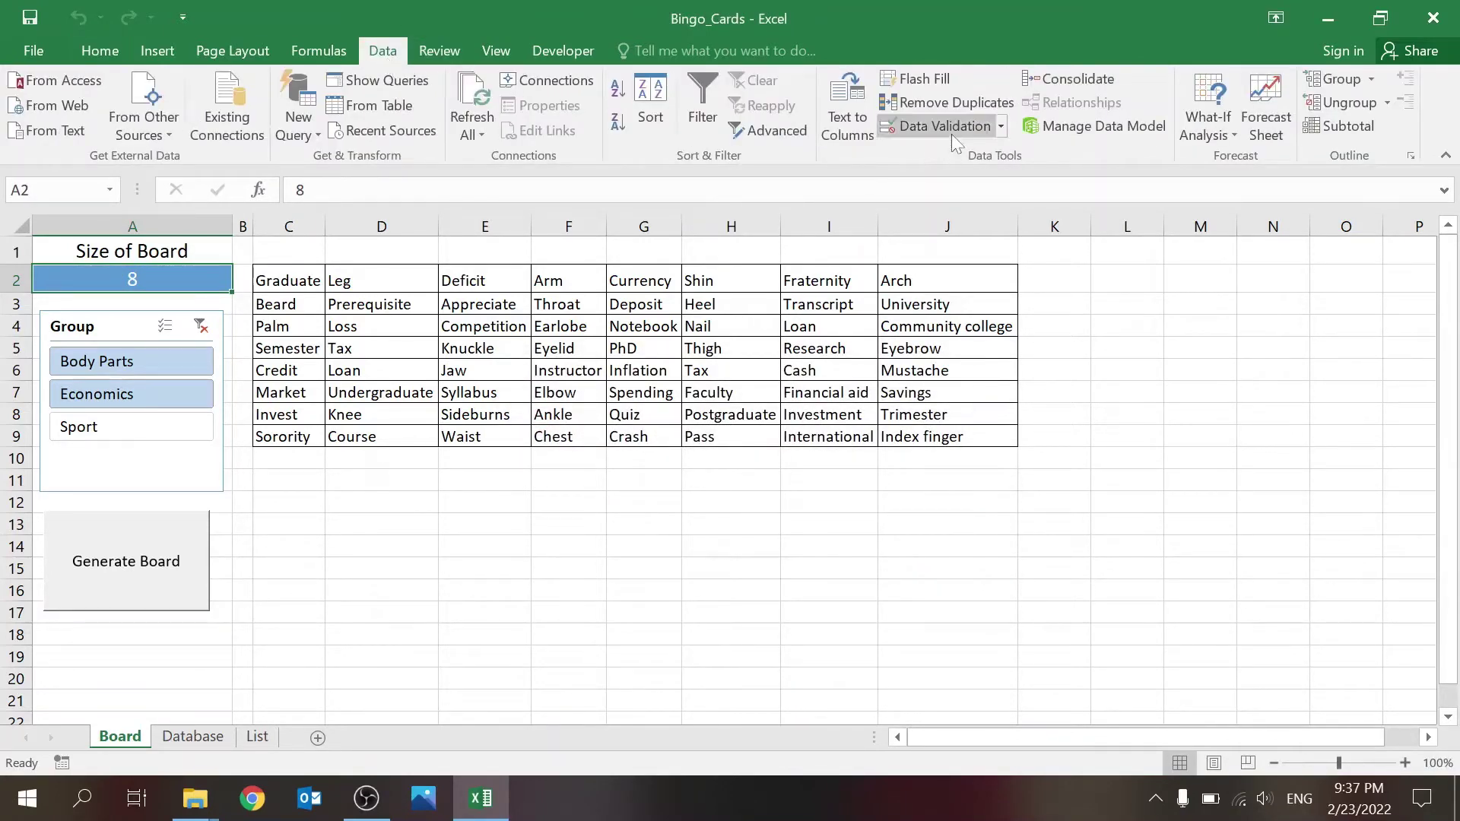
left_click(111, 46)
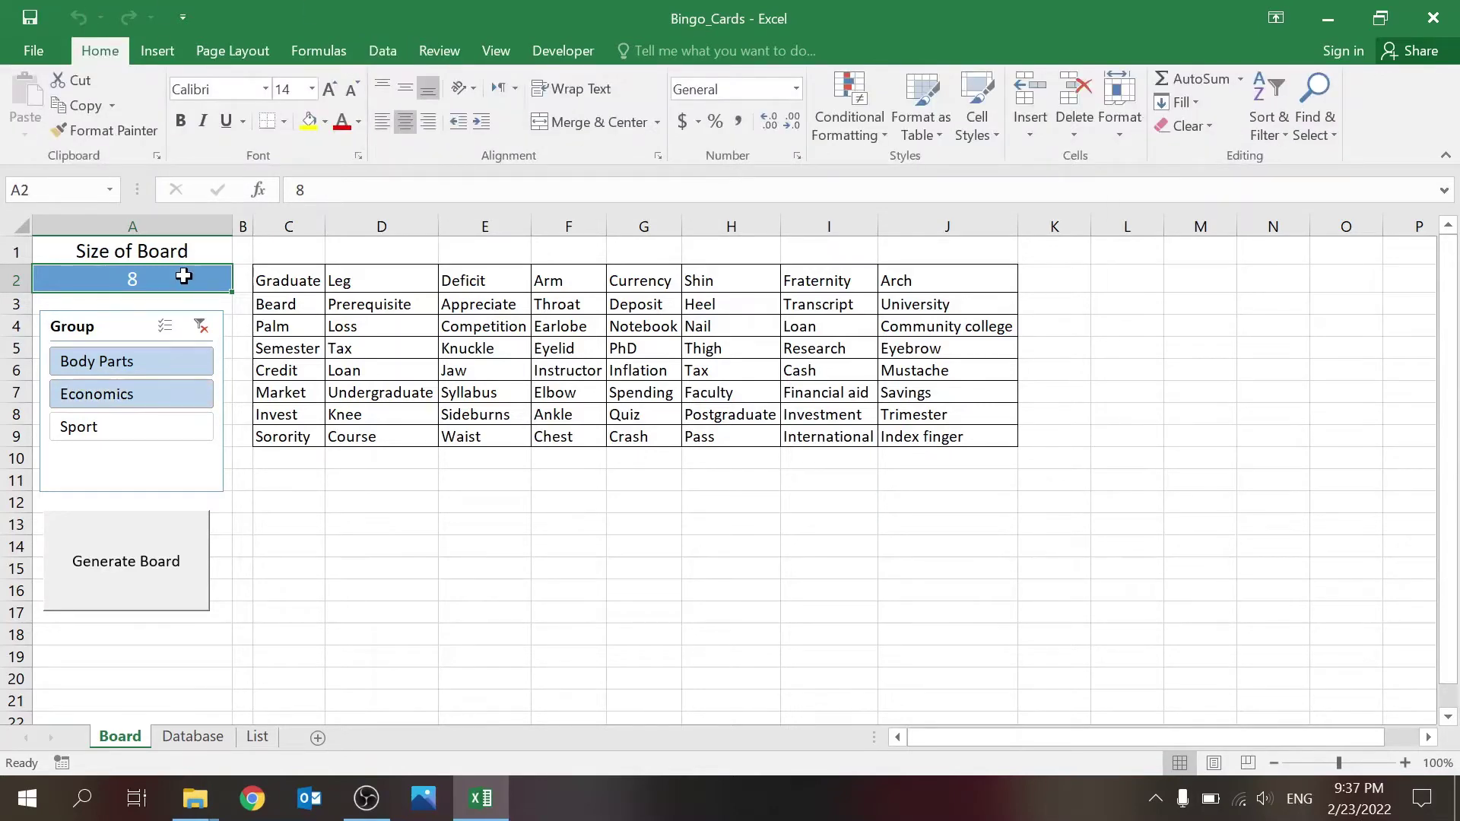
left_click(391, 55)
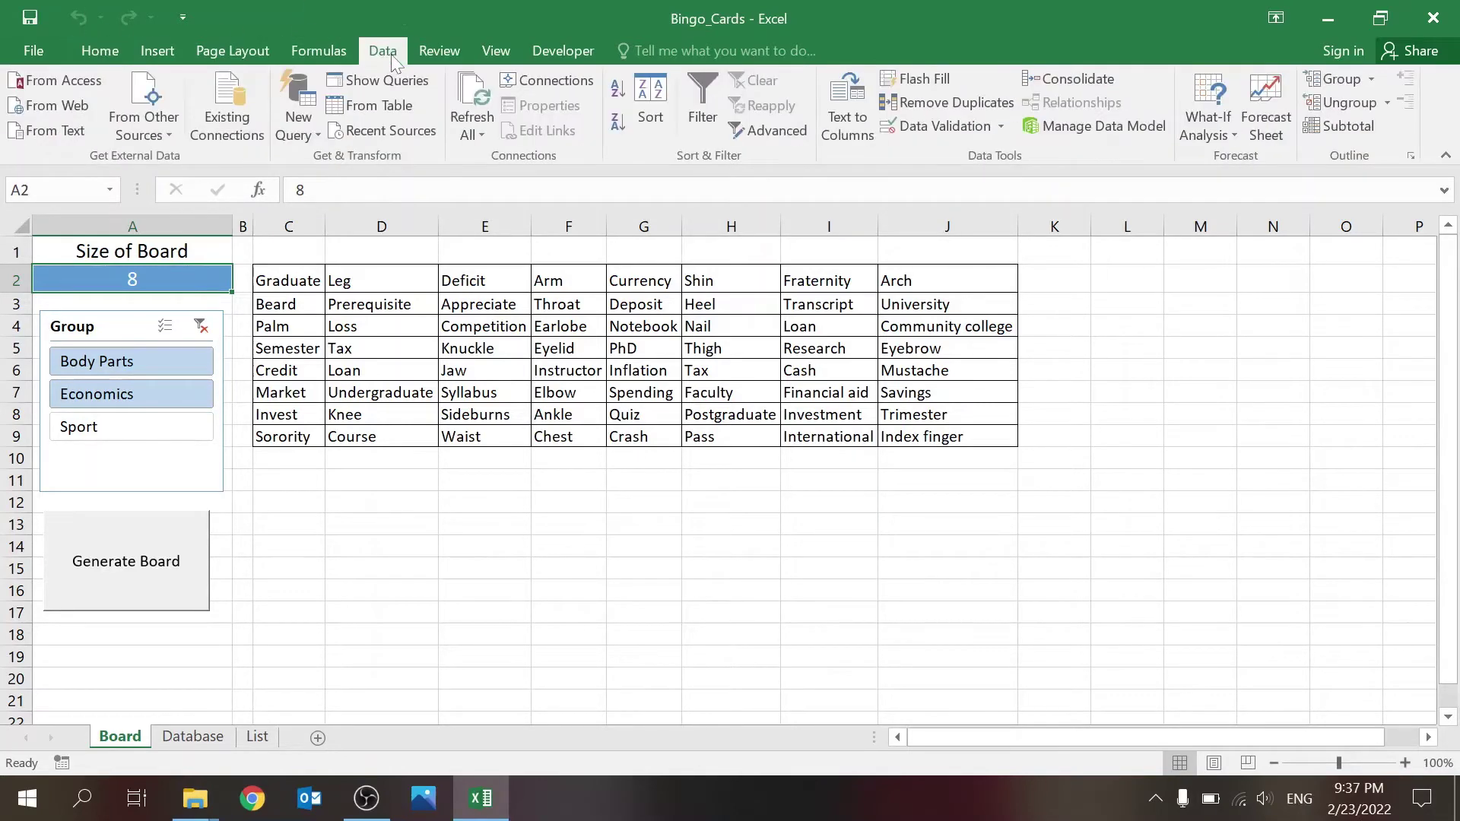
left_click(937, 126)
left_click(894, 367)
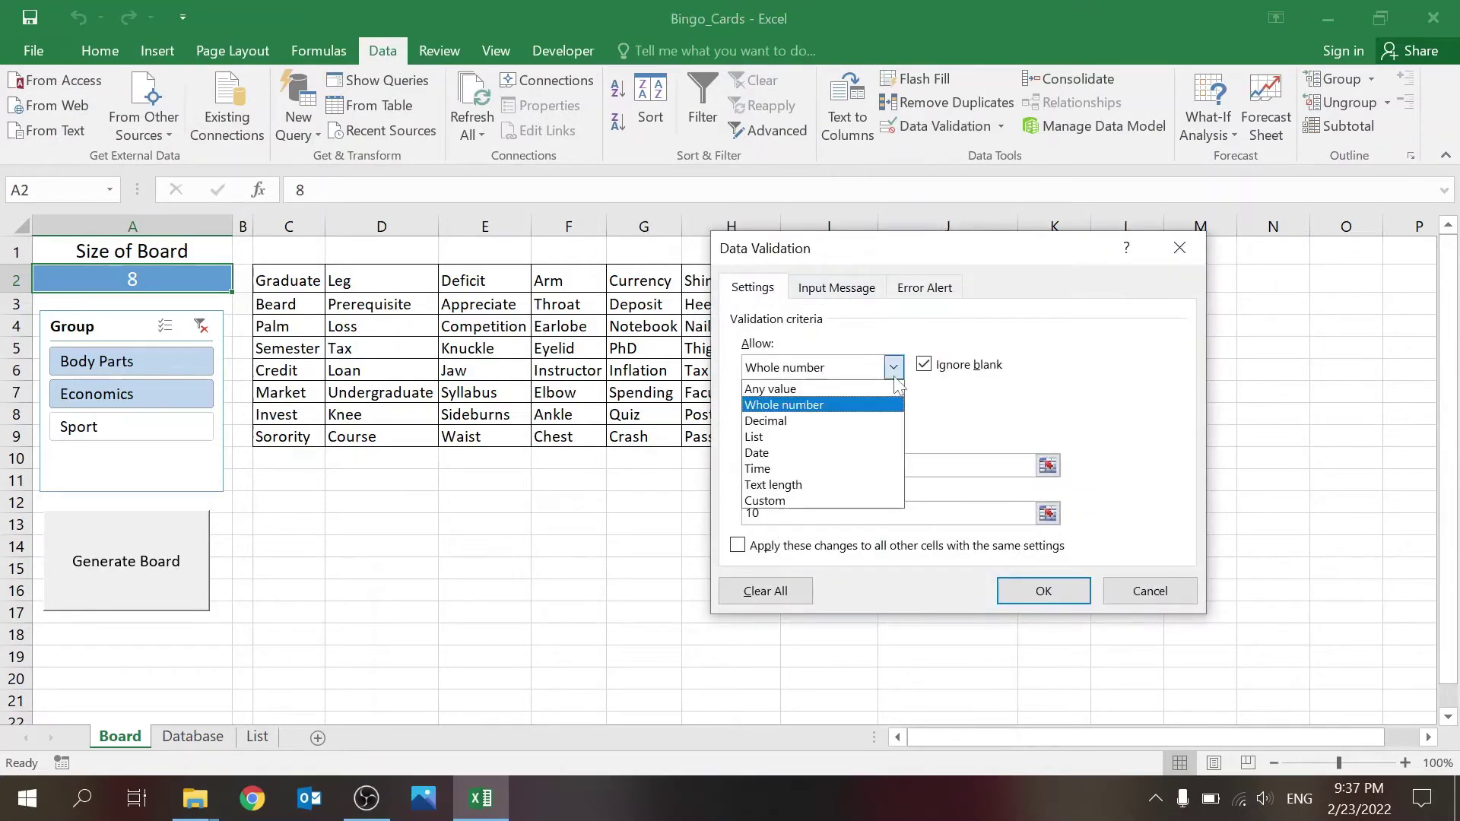
left_click(788, 405)
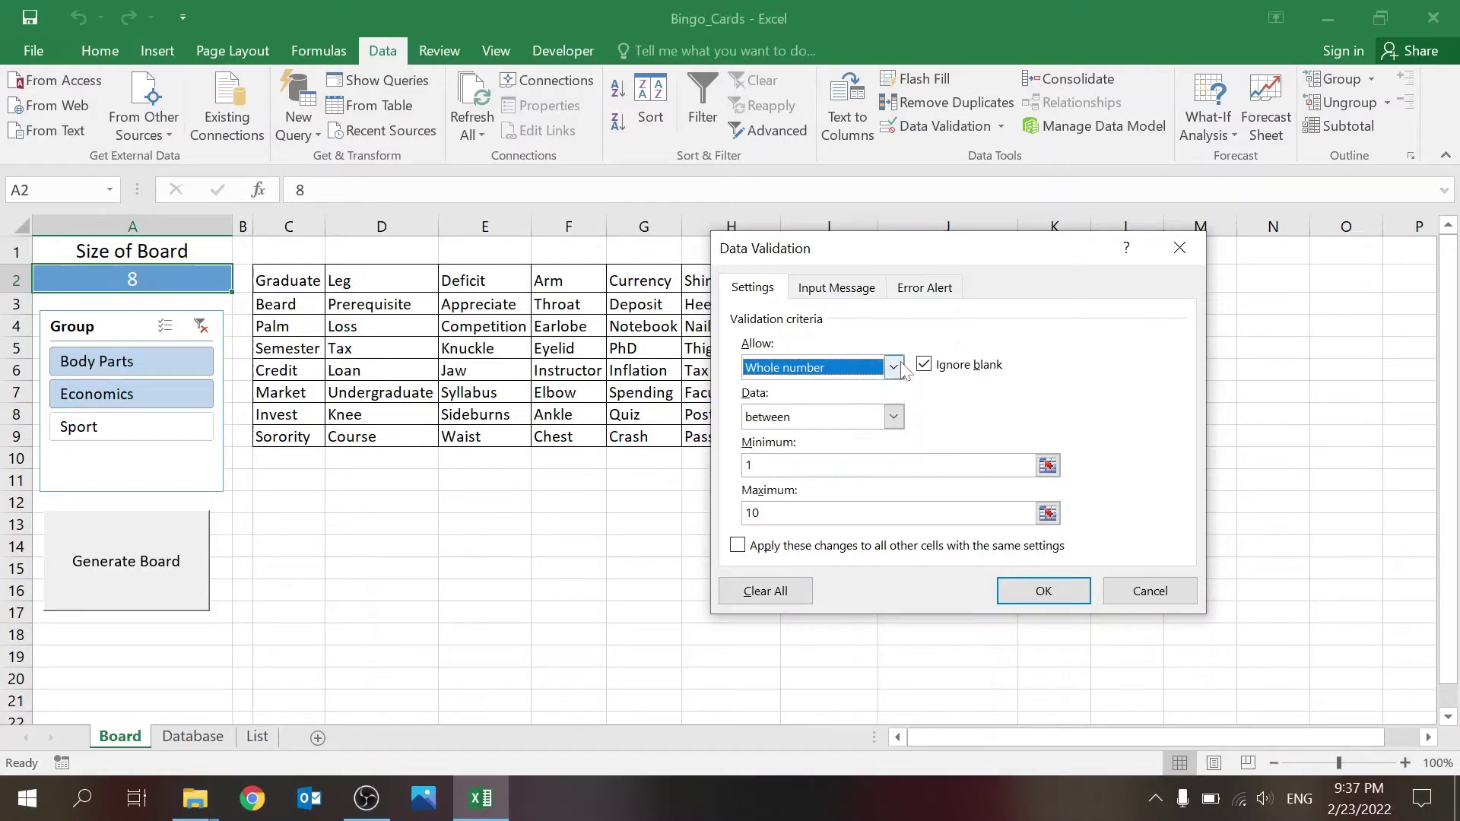
left_click(1131, 593)
left_click(647, 538)
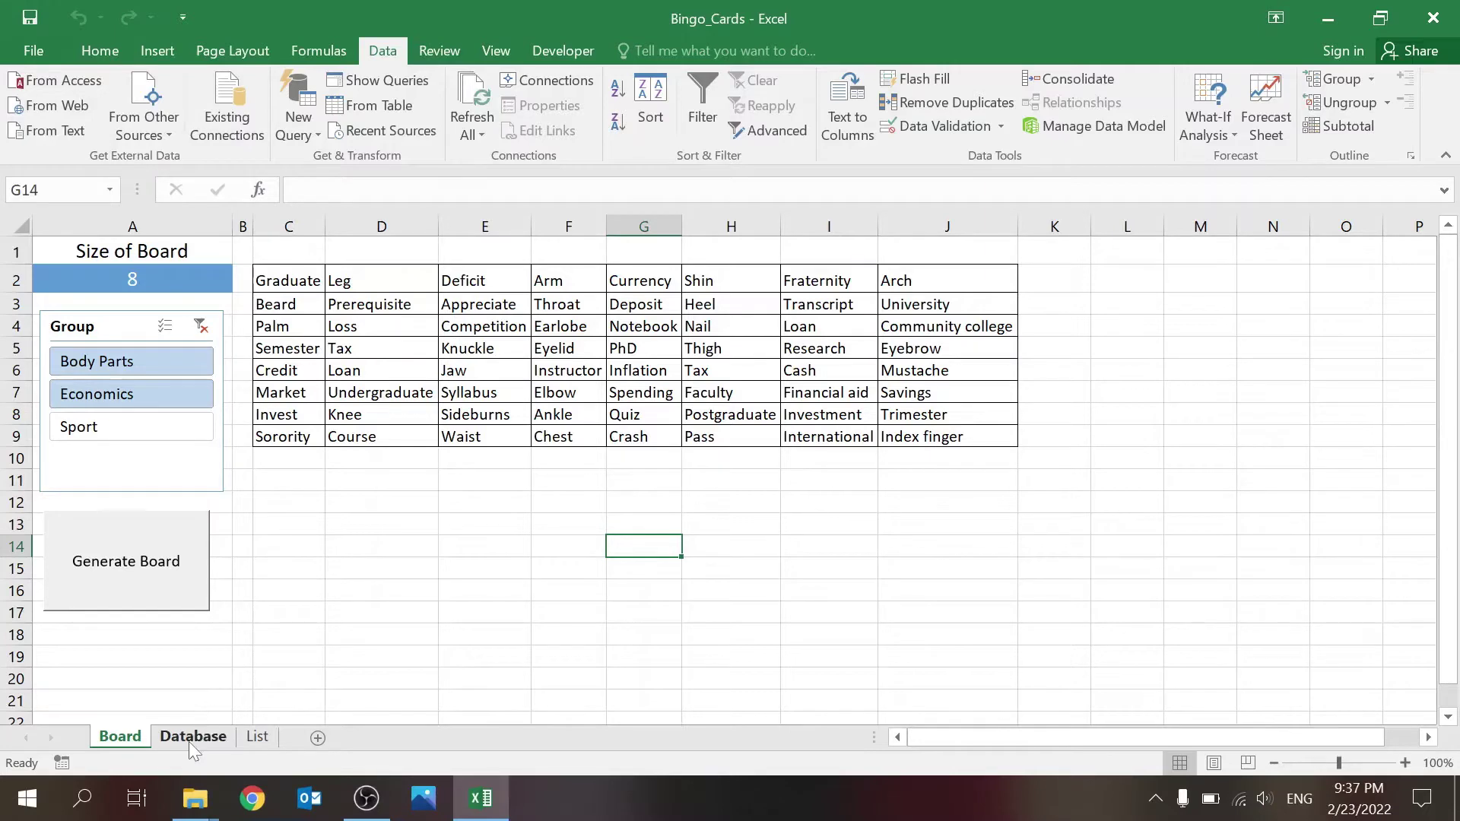
Clear the Group slicer filter on the Board sheet to include all groups
left_click(191, 738)
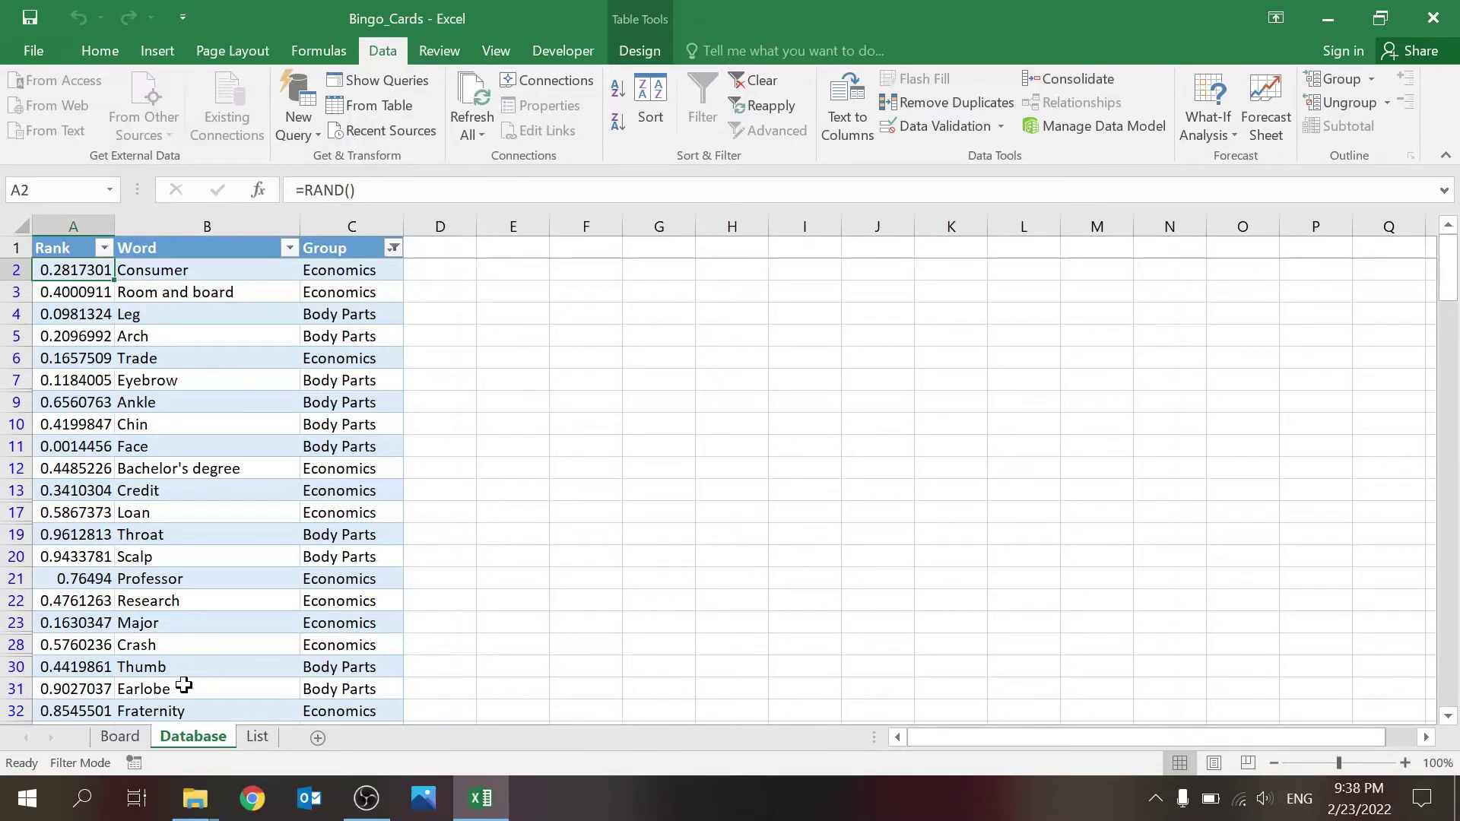
left_click(120, 736)
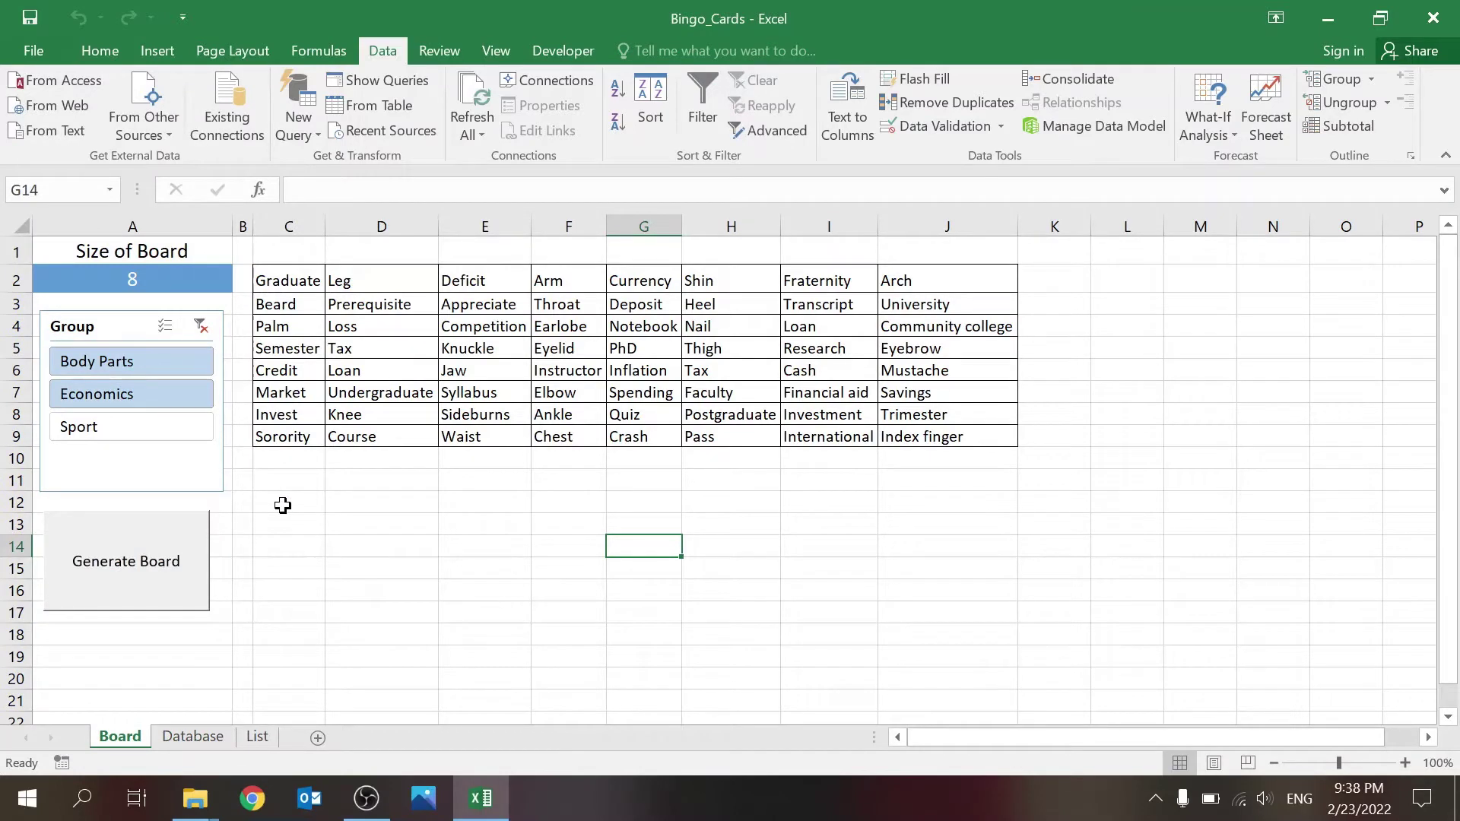
left_click(192, 736)
left_click(120, 736)
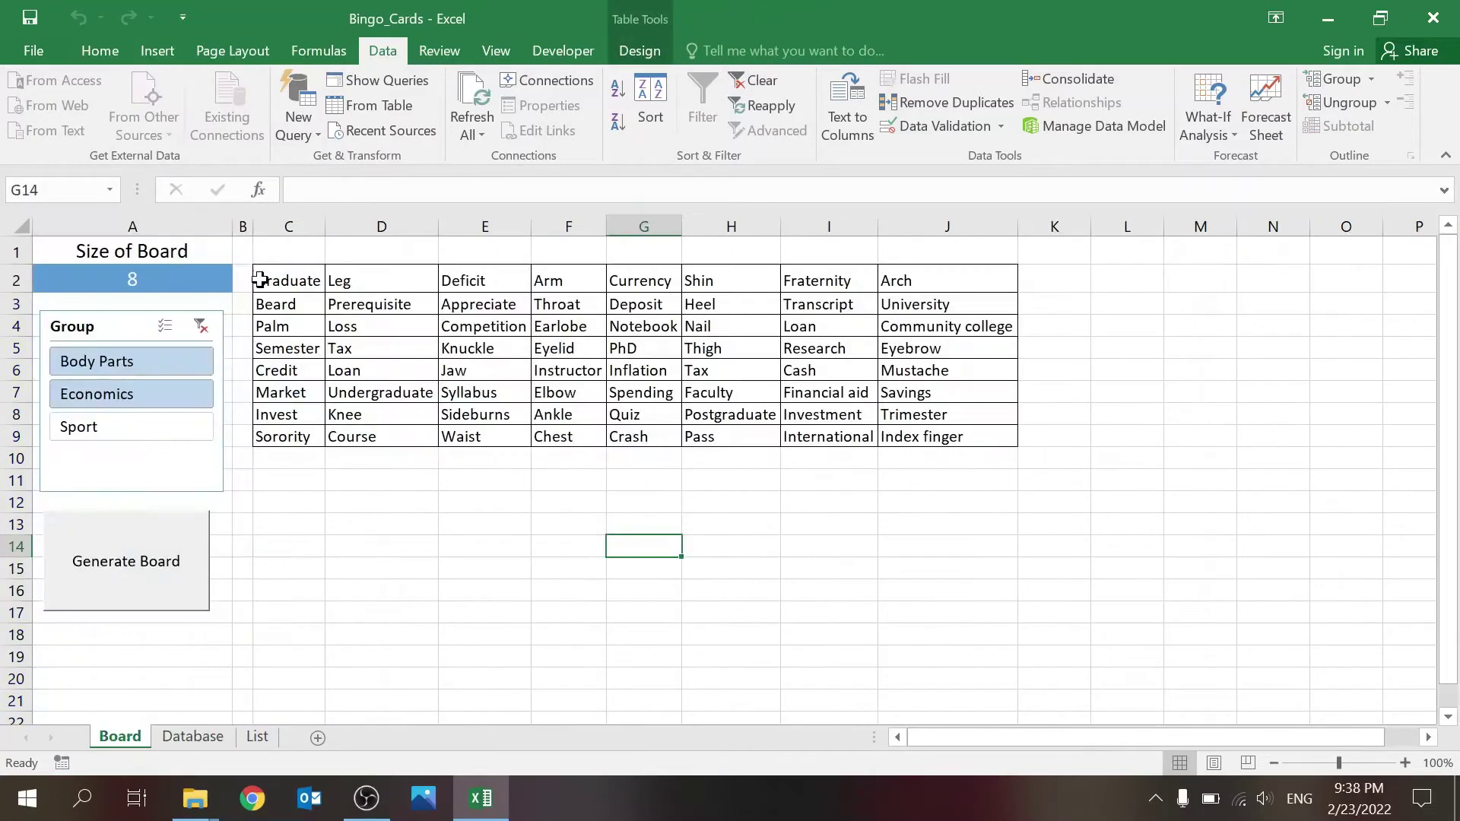
left_click(201, 327)
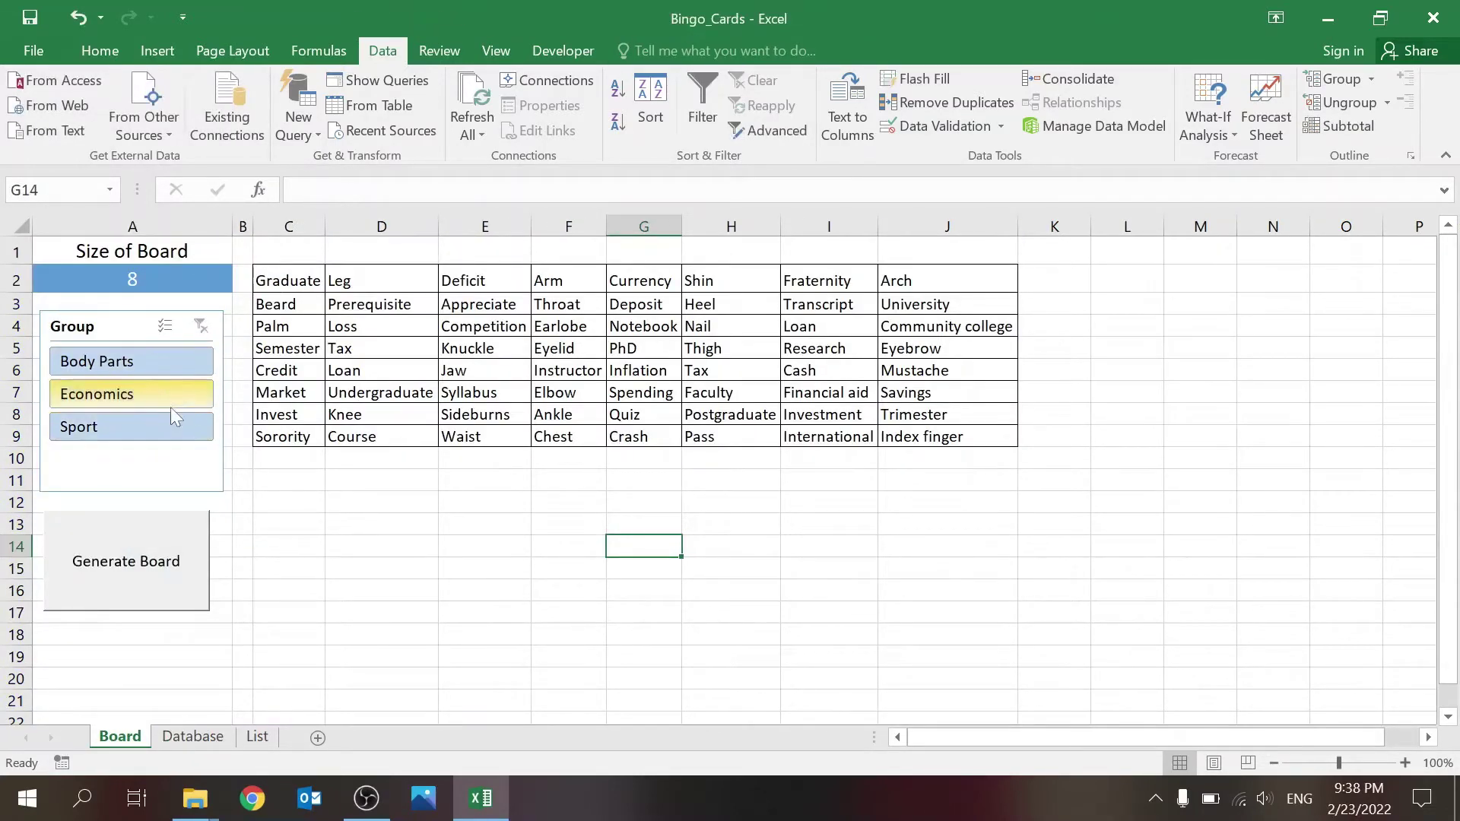
Insert a Group slicer on the Database word table, delete it, and return to Board
left_click(193, 736)
left_click(219, 335)
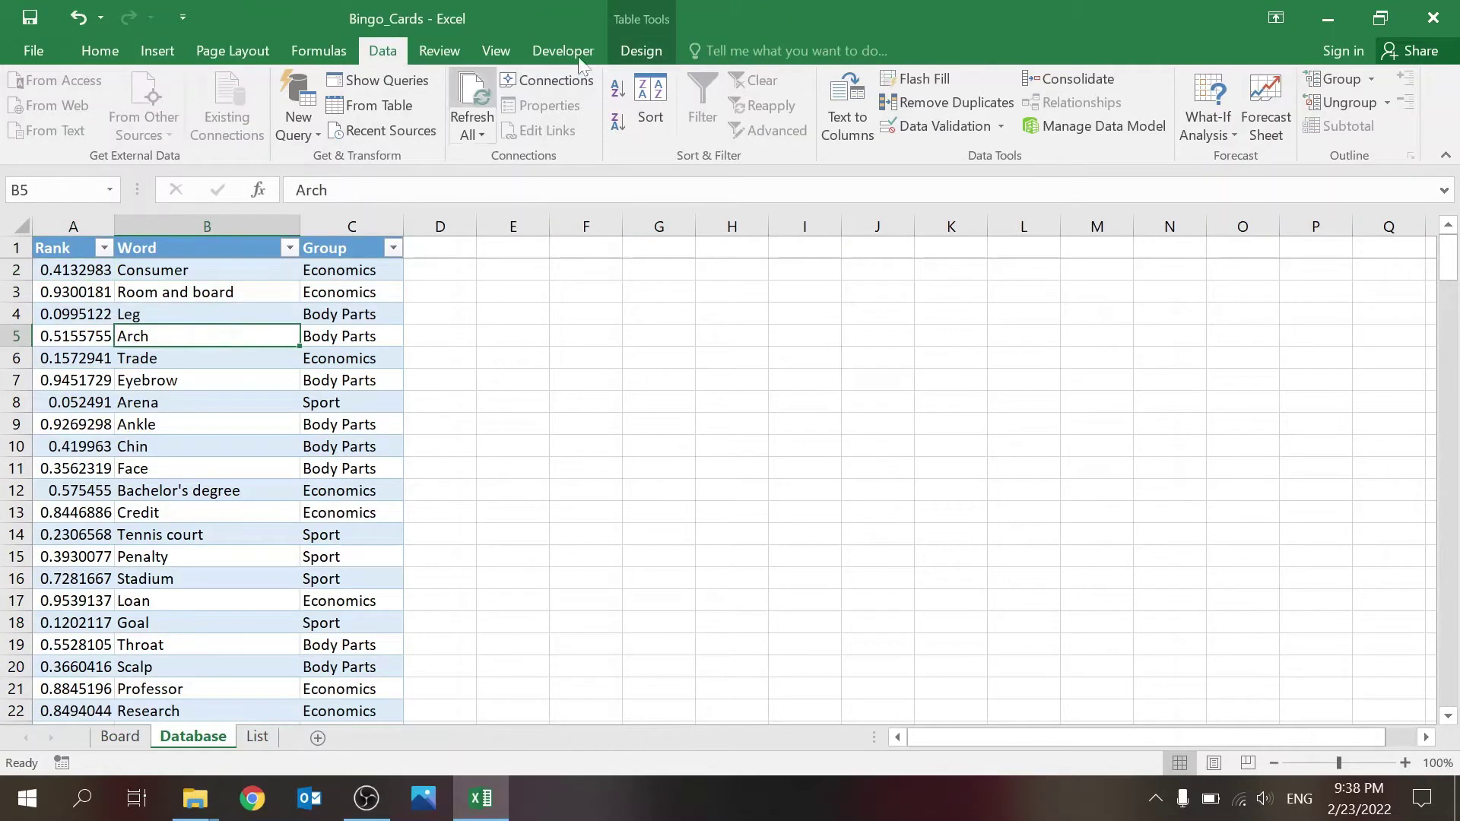
left_click(631, 51)
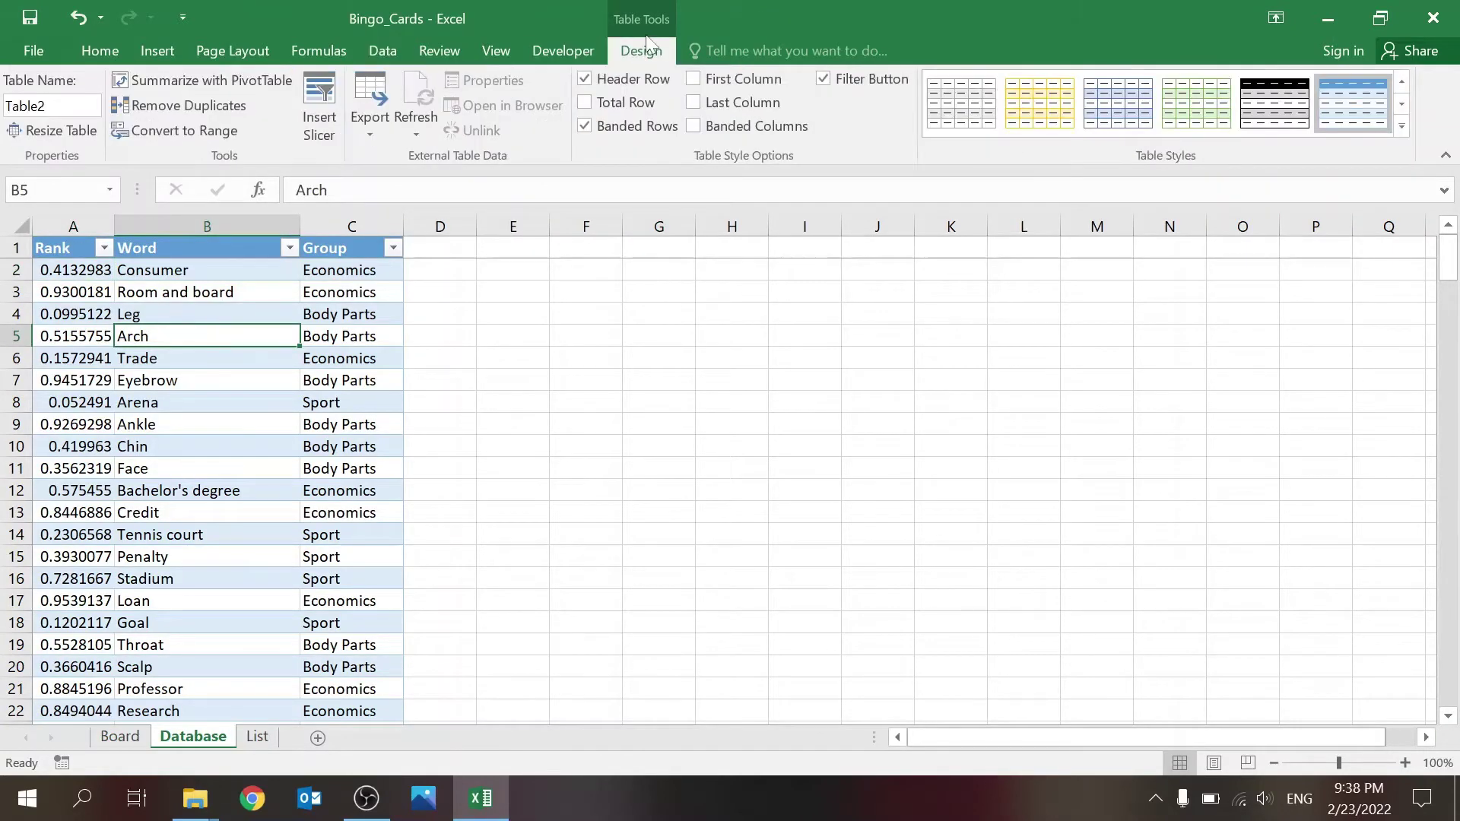
left_click(319, 118)
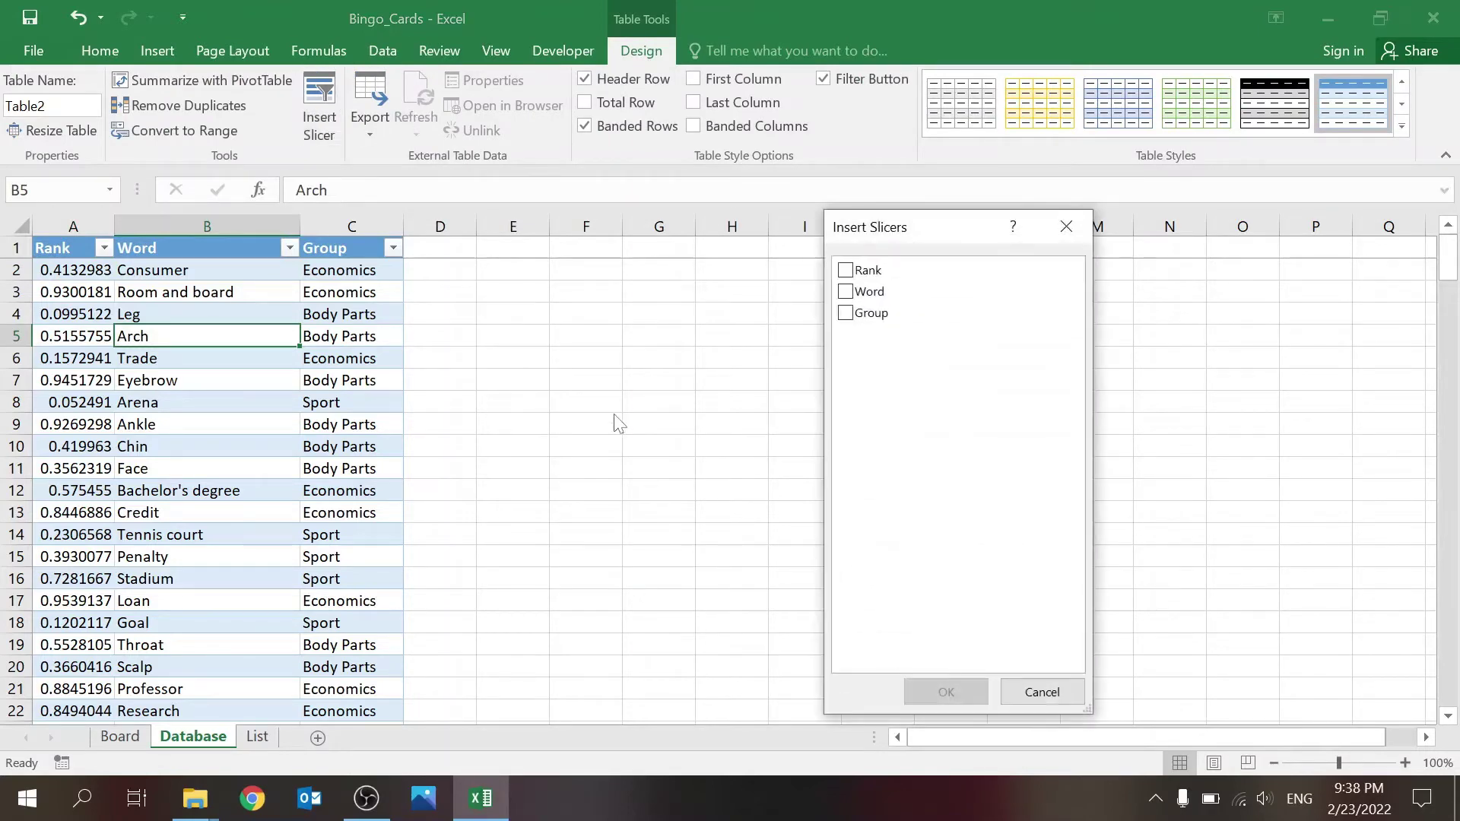
left_click(853, 321)
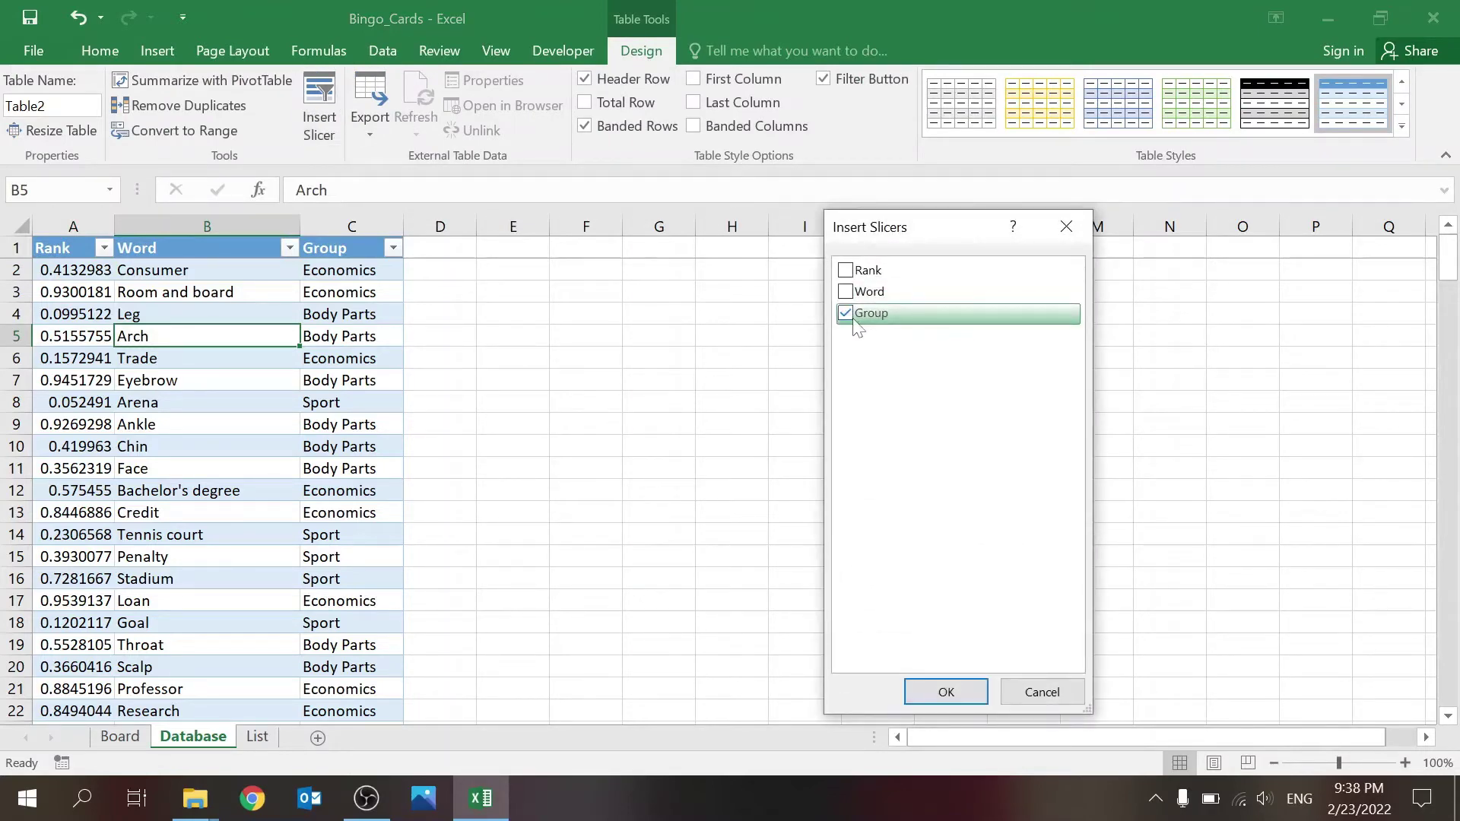
left_click(942, 691)
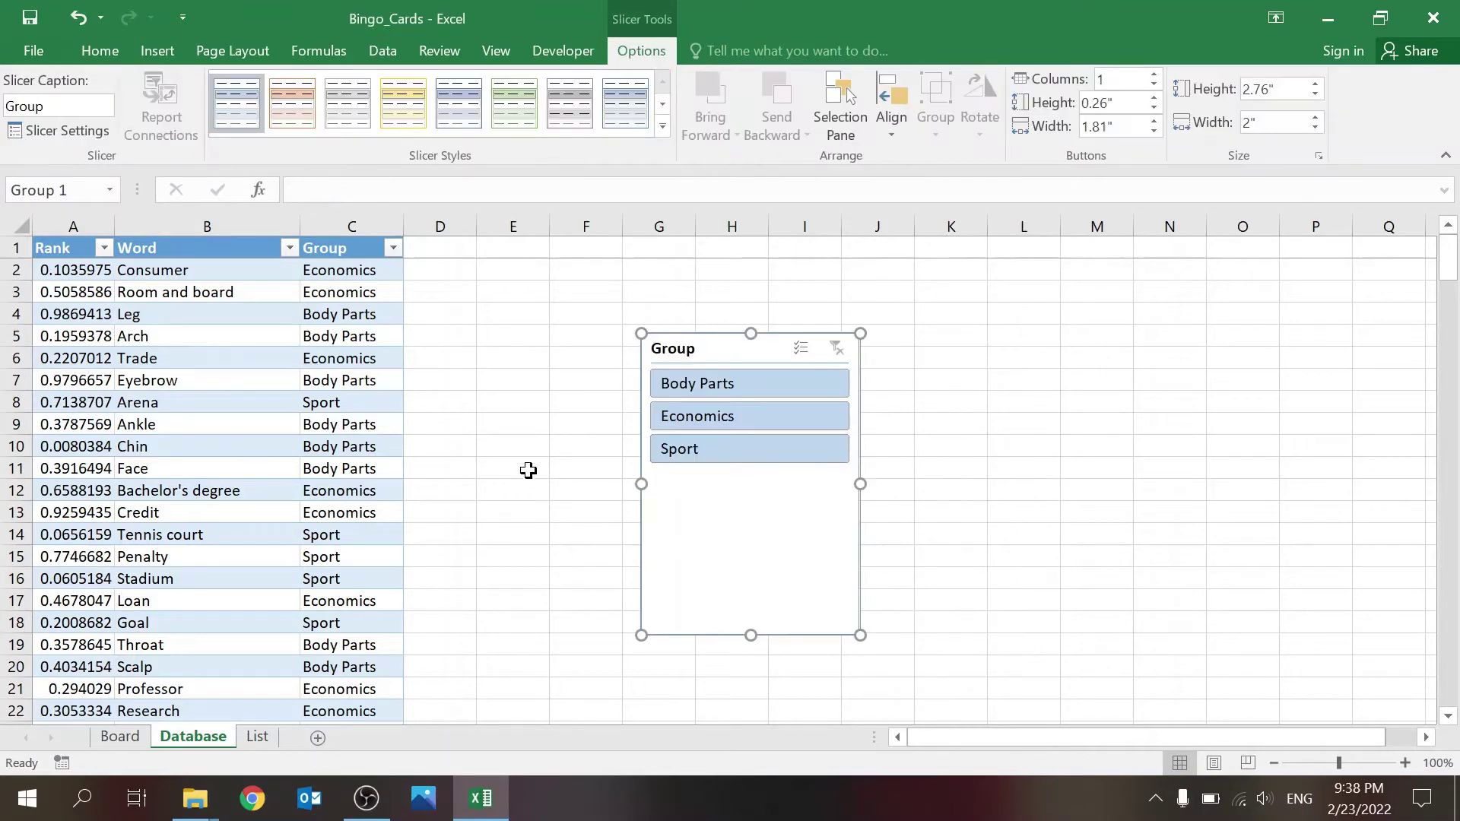
key("Delete")
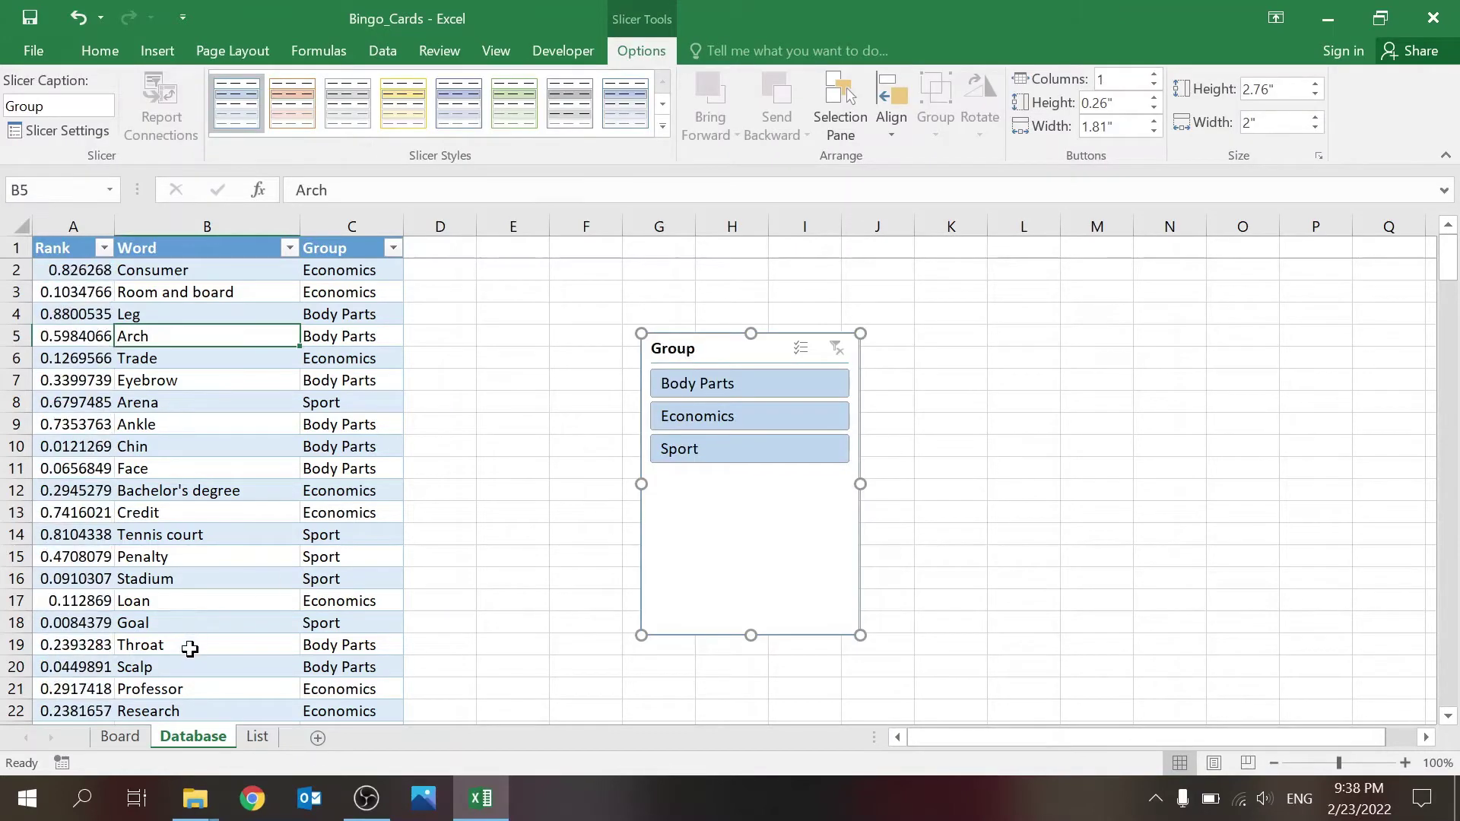
left_click(137, 737)
Remove a duplicate pasted filter, then go to the first empty row below the Database table
left_click(391, 524)
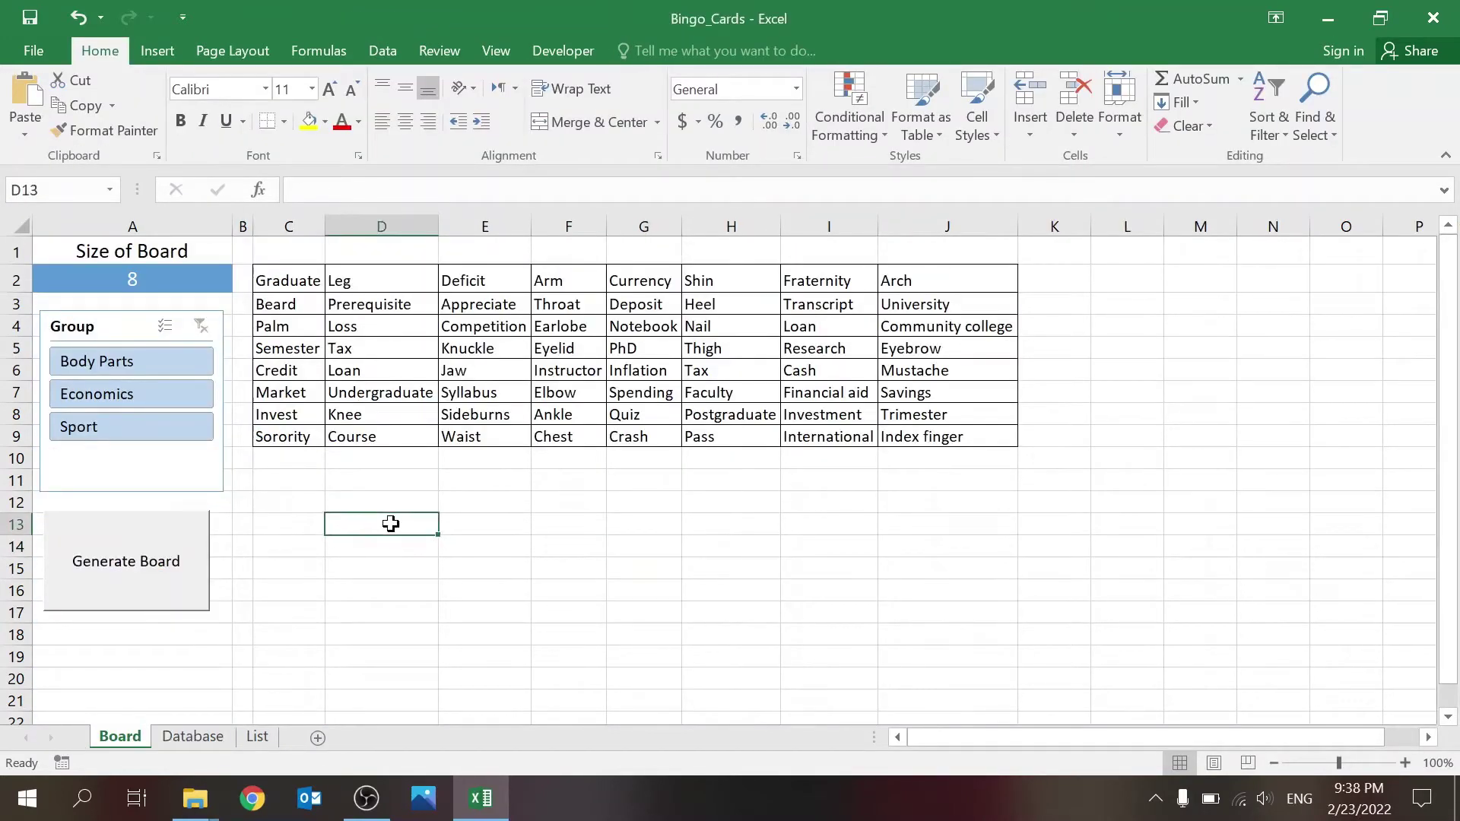
key("ctrl+v")
key("Delete")
left_click(193, 737)
left_click(203, 553)
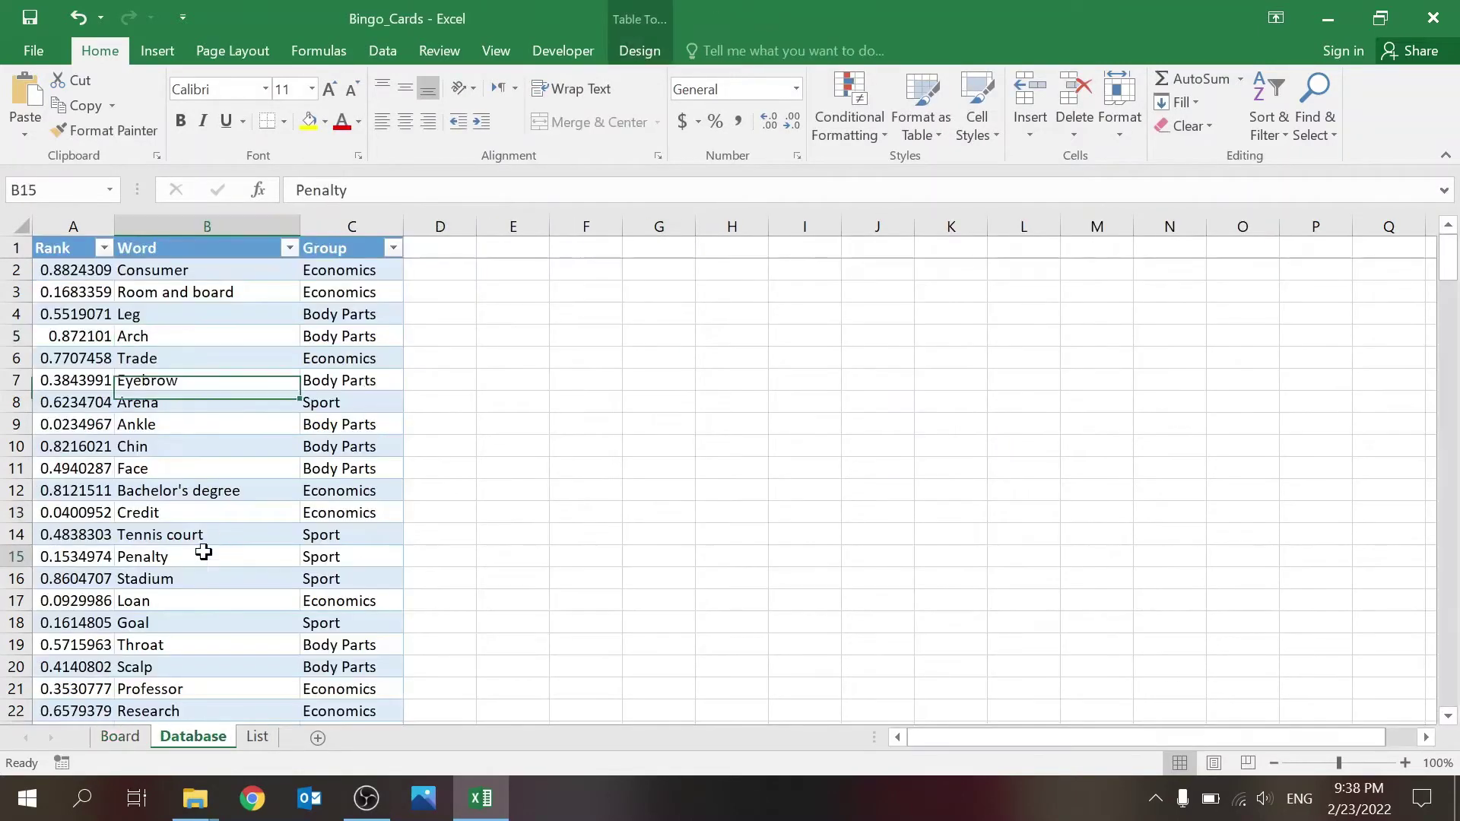
key("Left")
key("ctrl+Down")
left_click(186, 662)
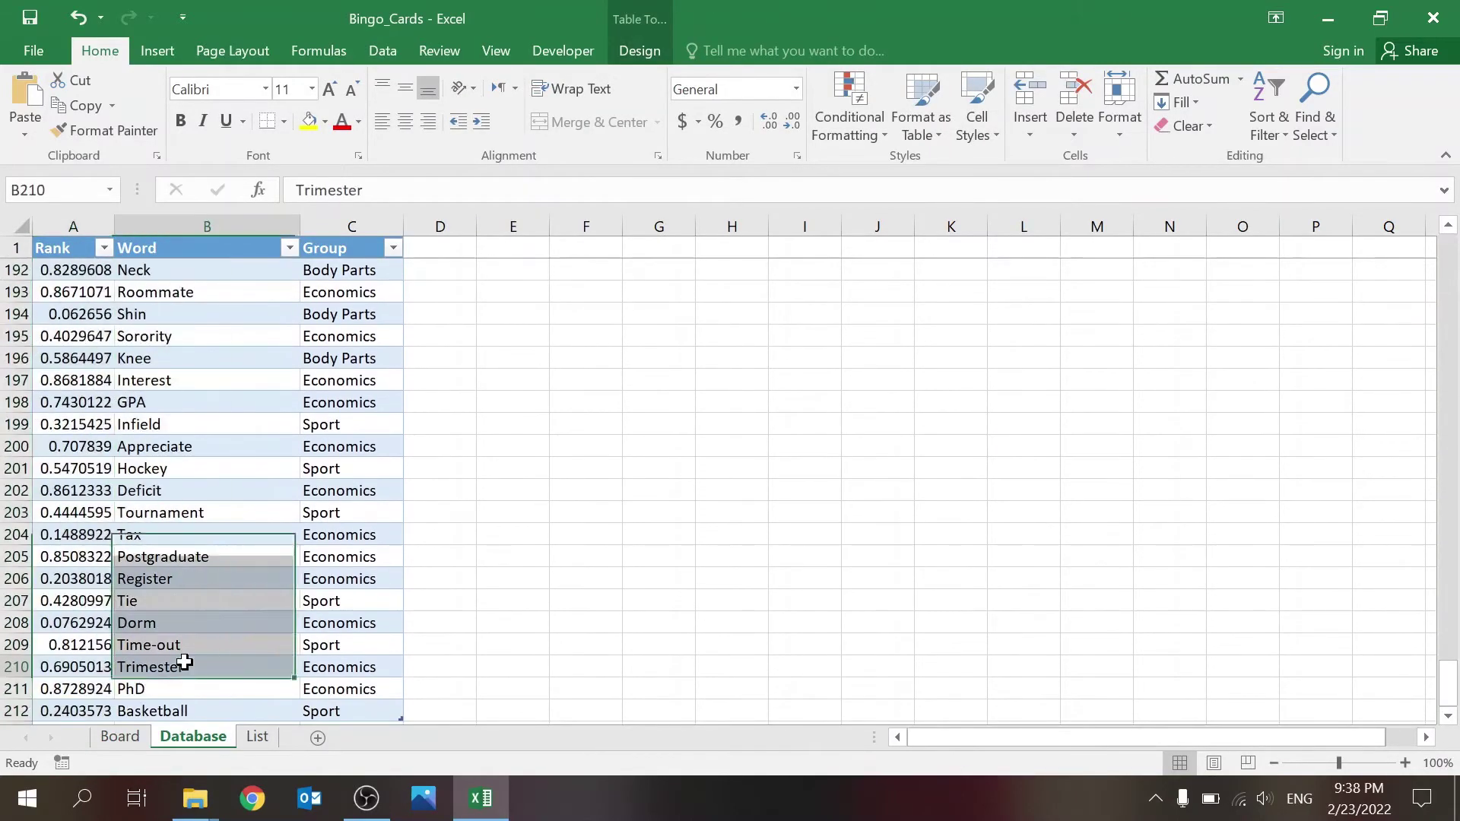
key("Down")
key("Down")
key("Down")
key("Down")
key("Down")
key("Down")
key("Down")
key("Down")
key("Down")
key("Down")
key("Down")
key("Down")
key("Up")
key("Up")
key("Up")
key("Up")
key("Up")
key("Up")
key("Up")
key("Up")
key("Up")
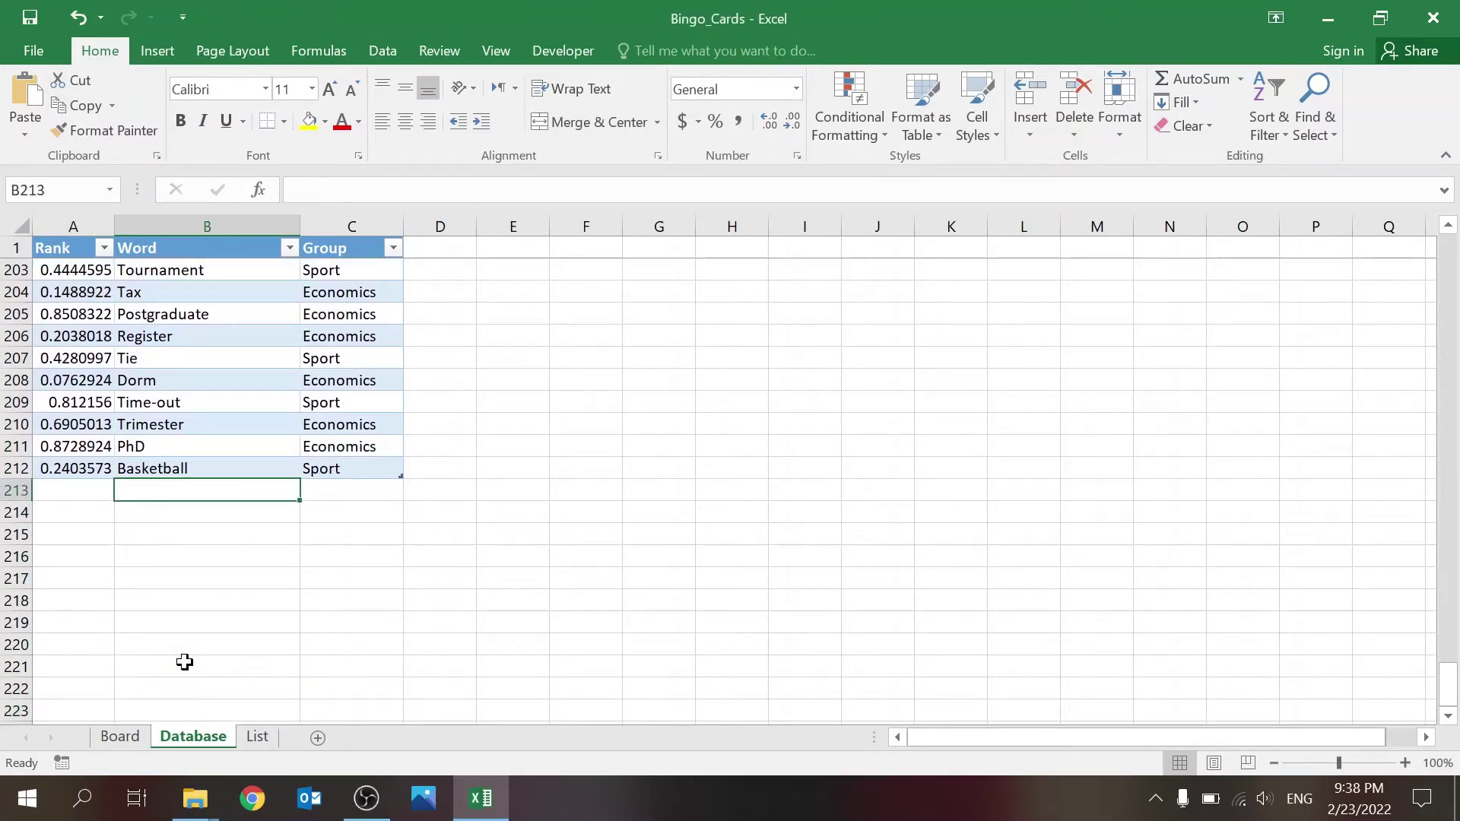
Add the words A, B and C, each with group Letters
type("A")
key("Return")
type("B")
key("Return")
type("C")
key("Right")
key("Up")
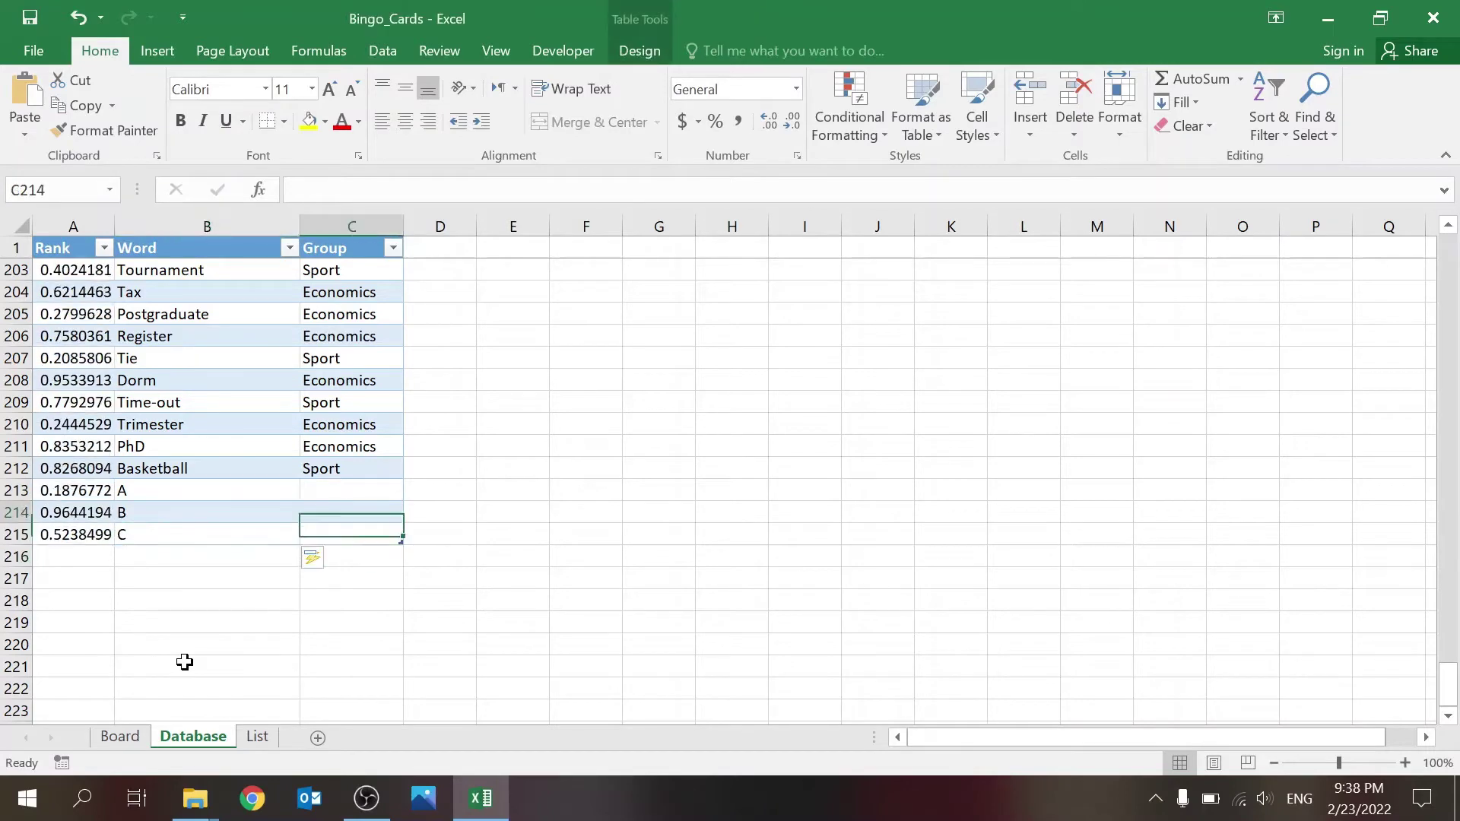
key("Up")
type("Letters")
key("Return")
type("Letters")
key("Return")
type("L")
key("Return")
Add the words D and E, each with group Letters
key("Left")
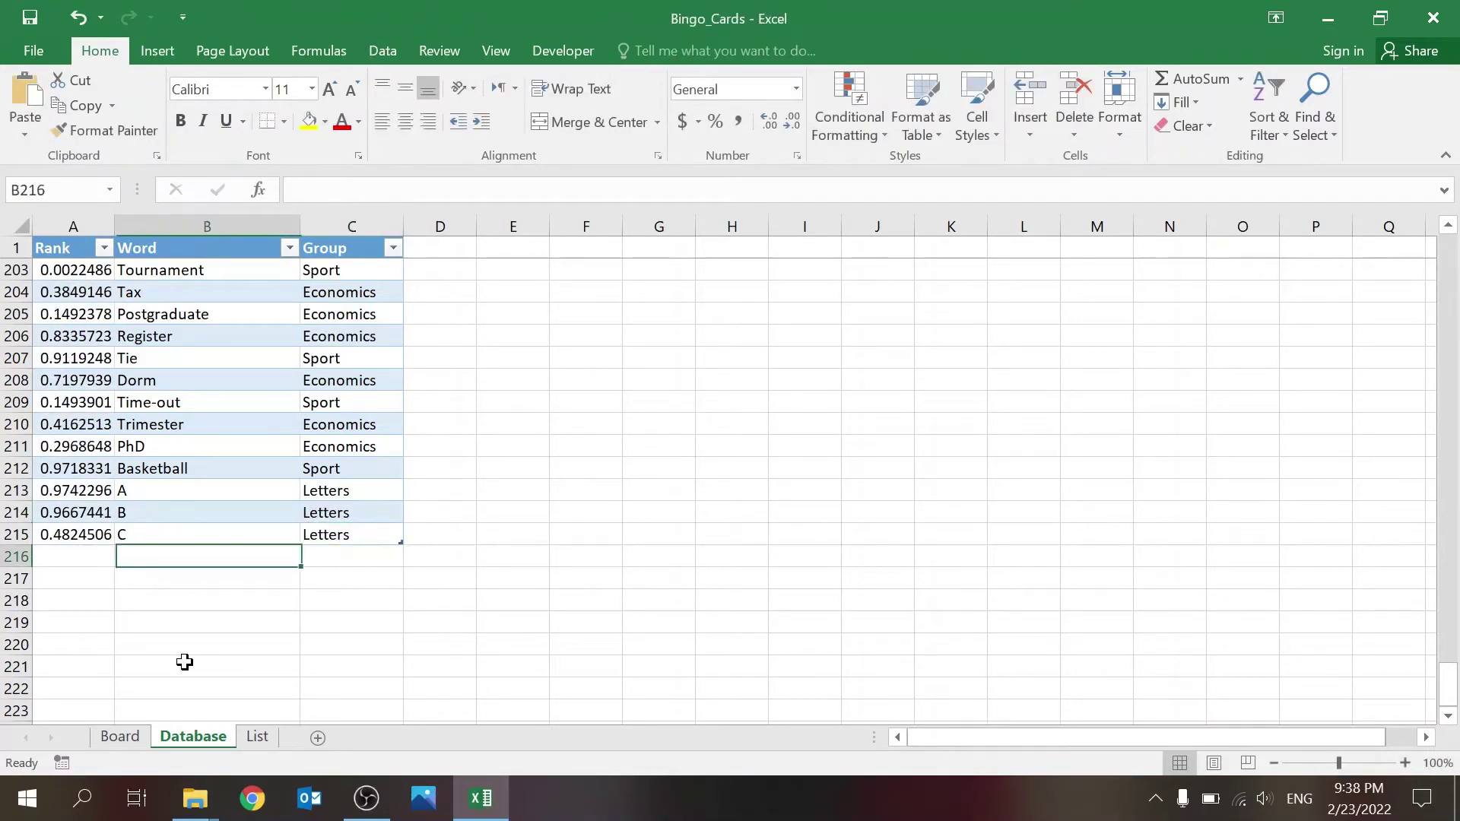
type("D")
key("Return")
type("E")
key("Return")
key("Up")
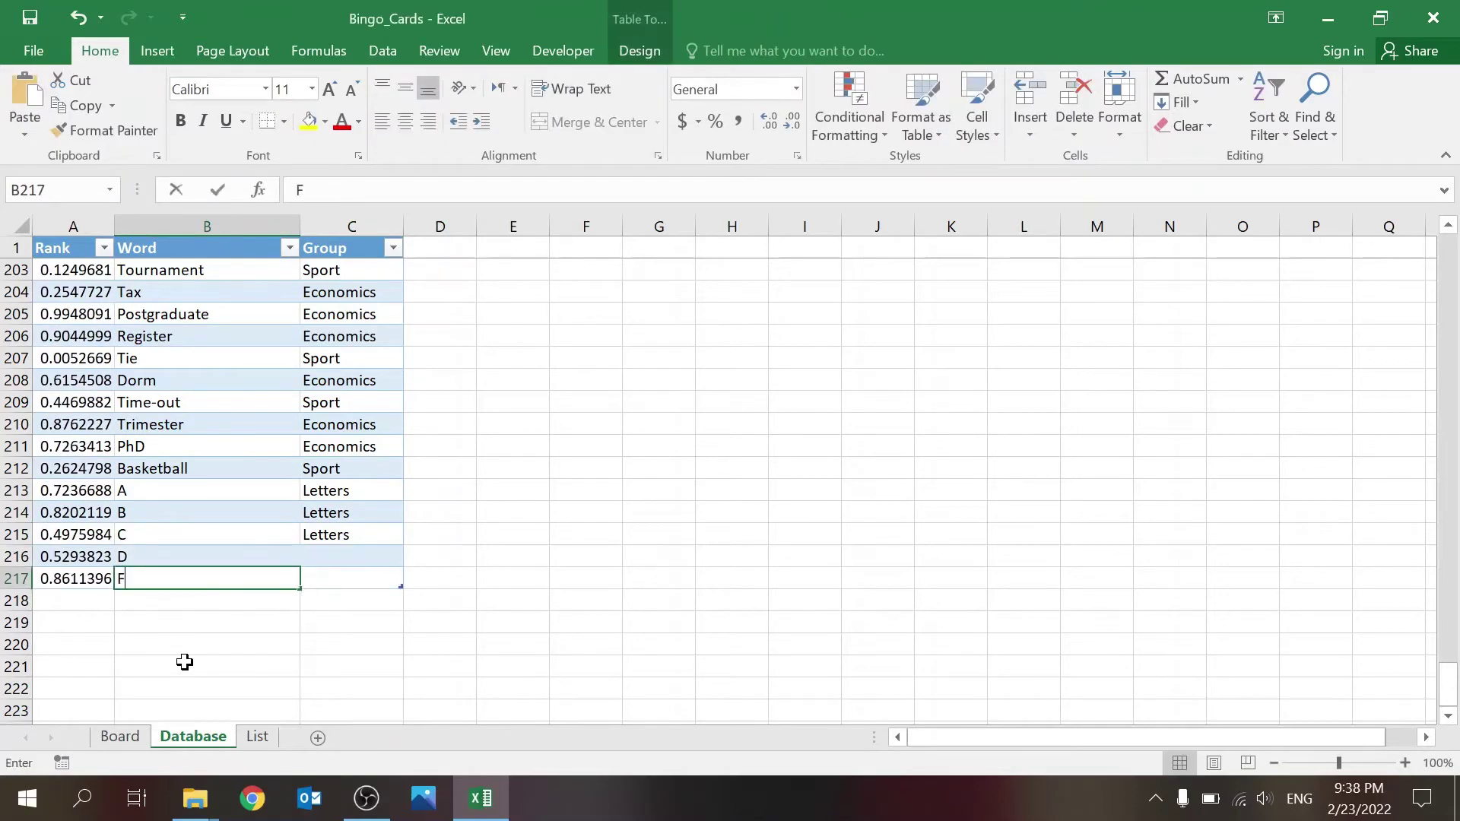
key("Down")
key("Up")
key("Up")
key("Right")
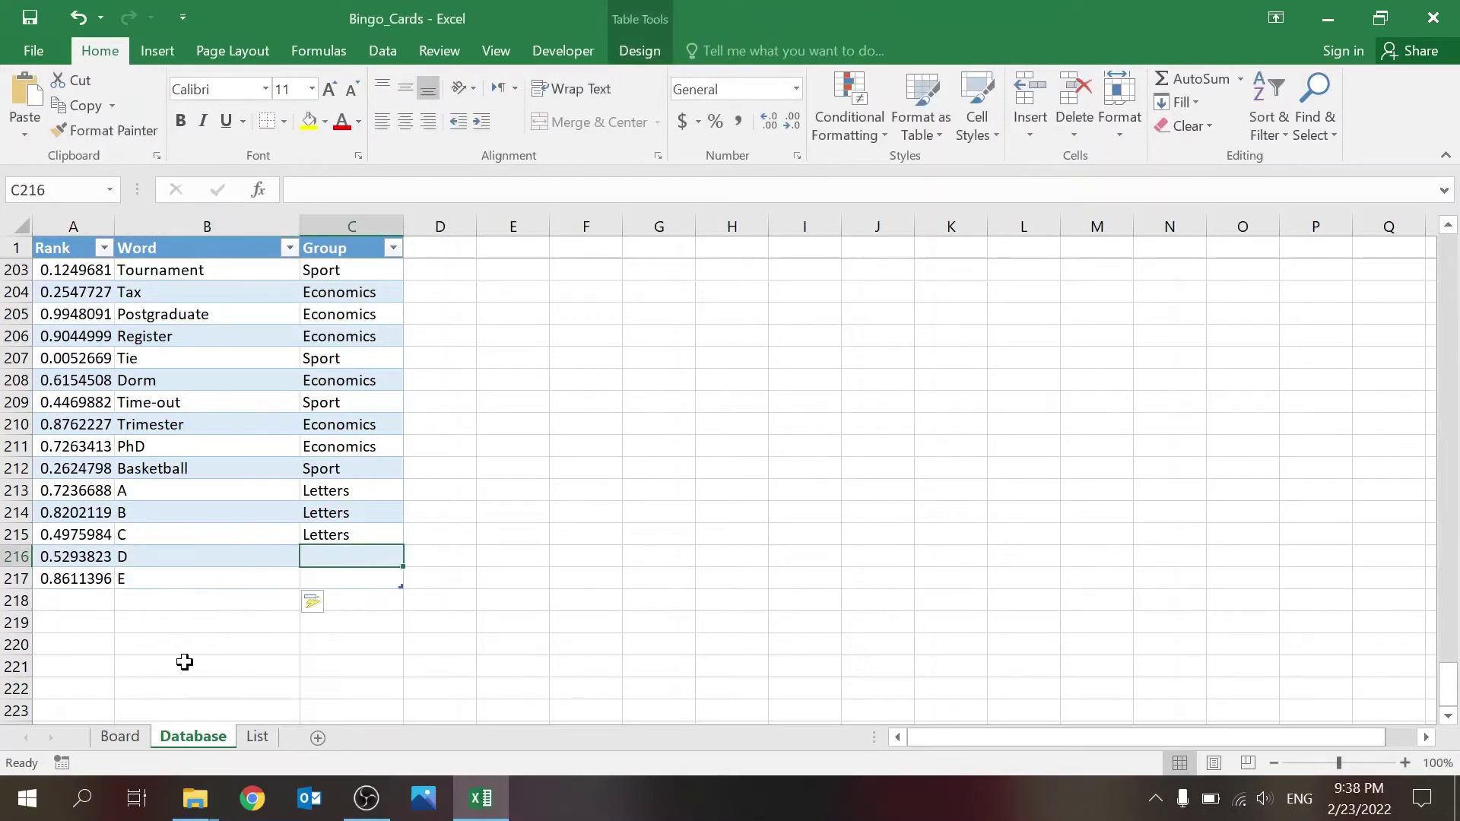
type("Letters")
key("Return")
type("L")
key("Return")
Enter the words F, G, H, I, J and K, correcting Jaw and Knee to single letters
key("Left")
type("F")
key("Return")
type("G")
key("Return")
type("H")
key("Return")
type("I")
key("Return")
type("Jaw")
key("Return")
type("Knee")
key("Return")
key("Up")
key("Up")
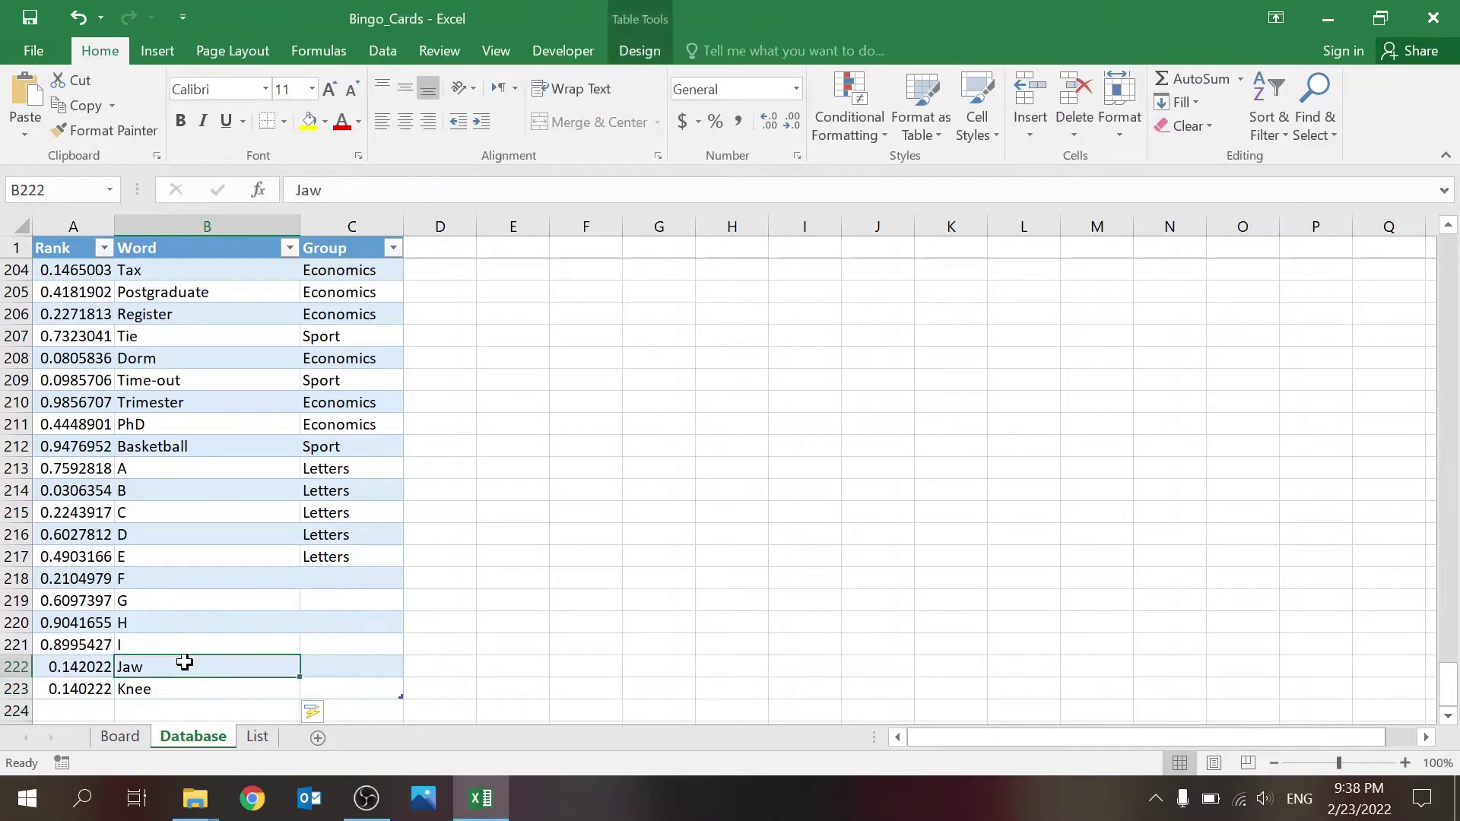
type("J")
key("Return")
type("K")
key("Delete")
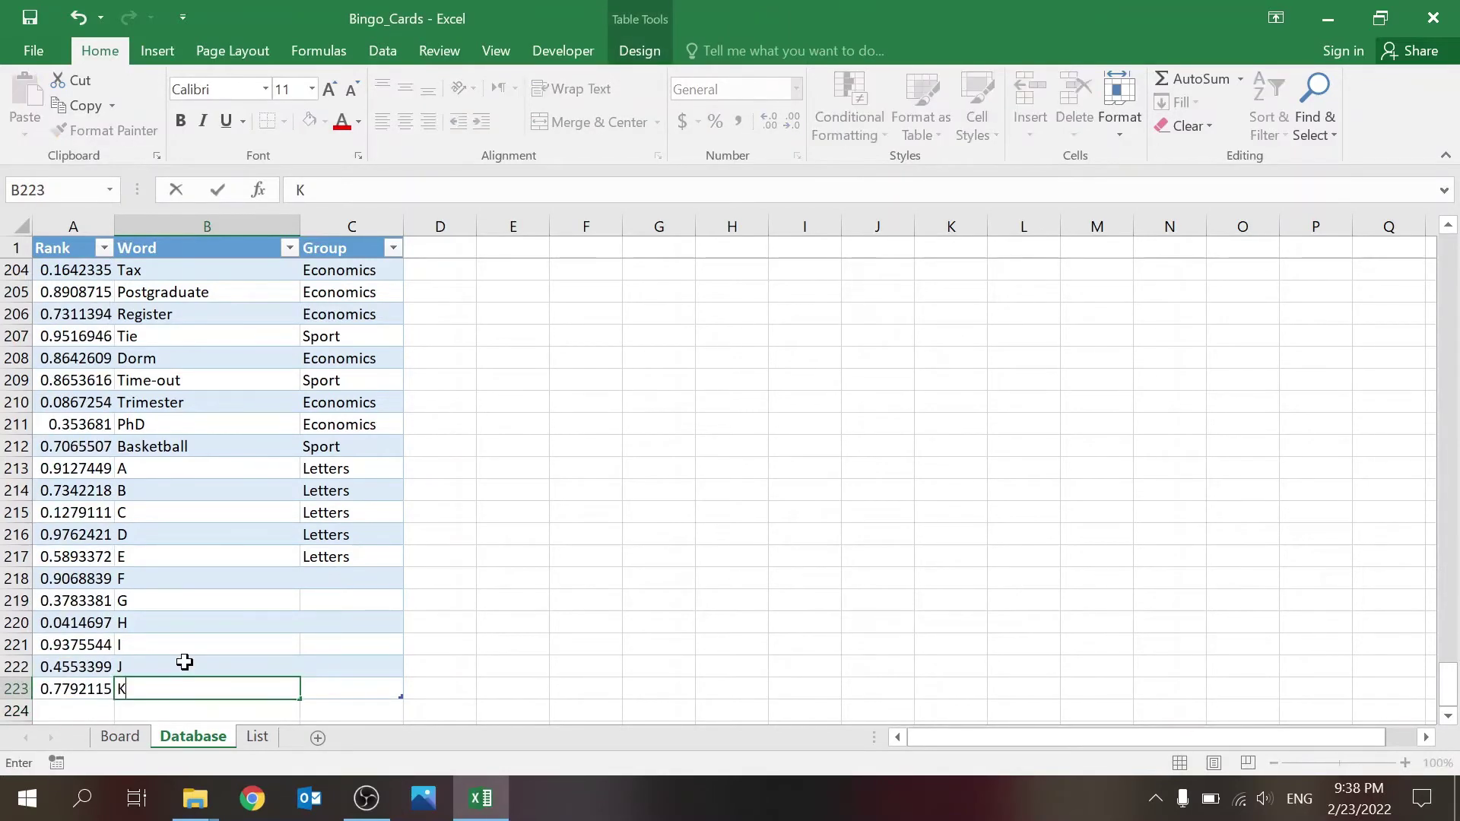
key("Tab")
Assign the Letters group to words F through K
key("Up")
key("Up")
key("Up")
key("Up")
key("Up")
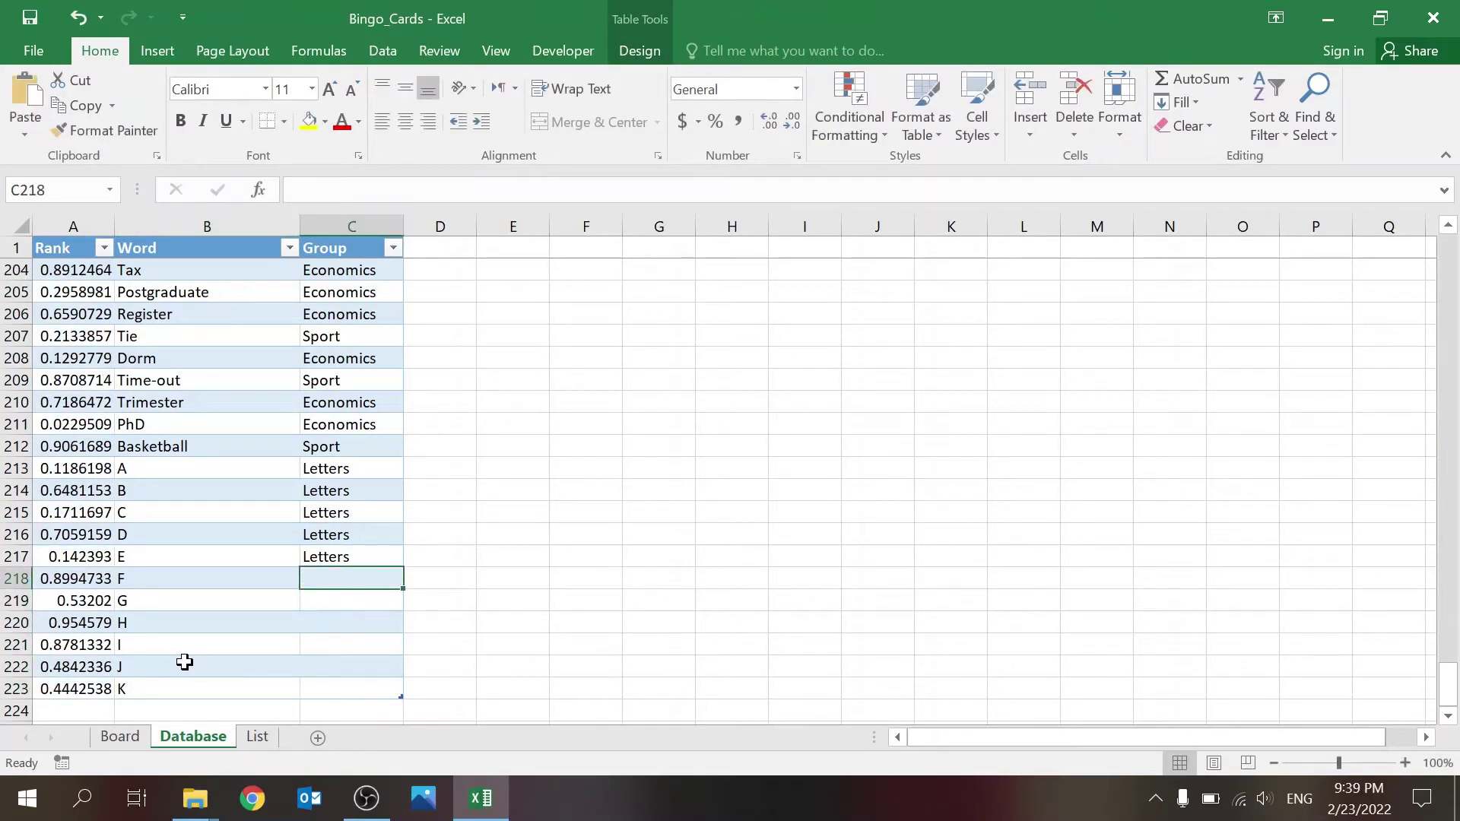
type("L")
key("Return")
type("L")
key("Return")
type("L")
key("Return")
type("L")
key("Return")
type("L")
key("Return")
type("L")
key("Return")
key("Up")
left_click(96, 495)
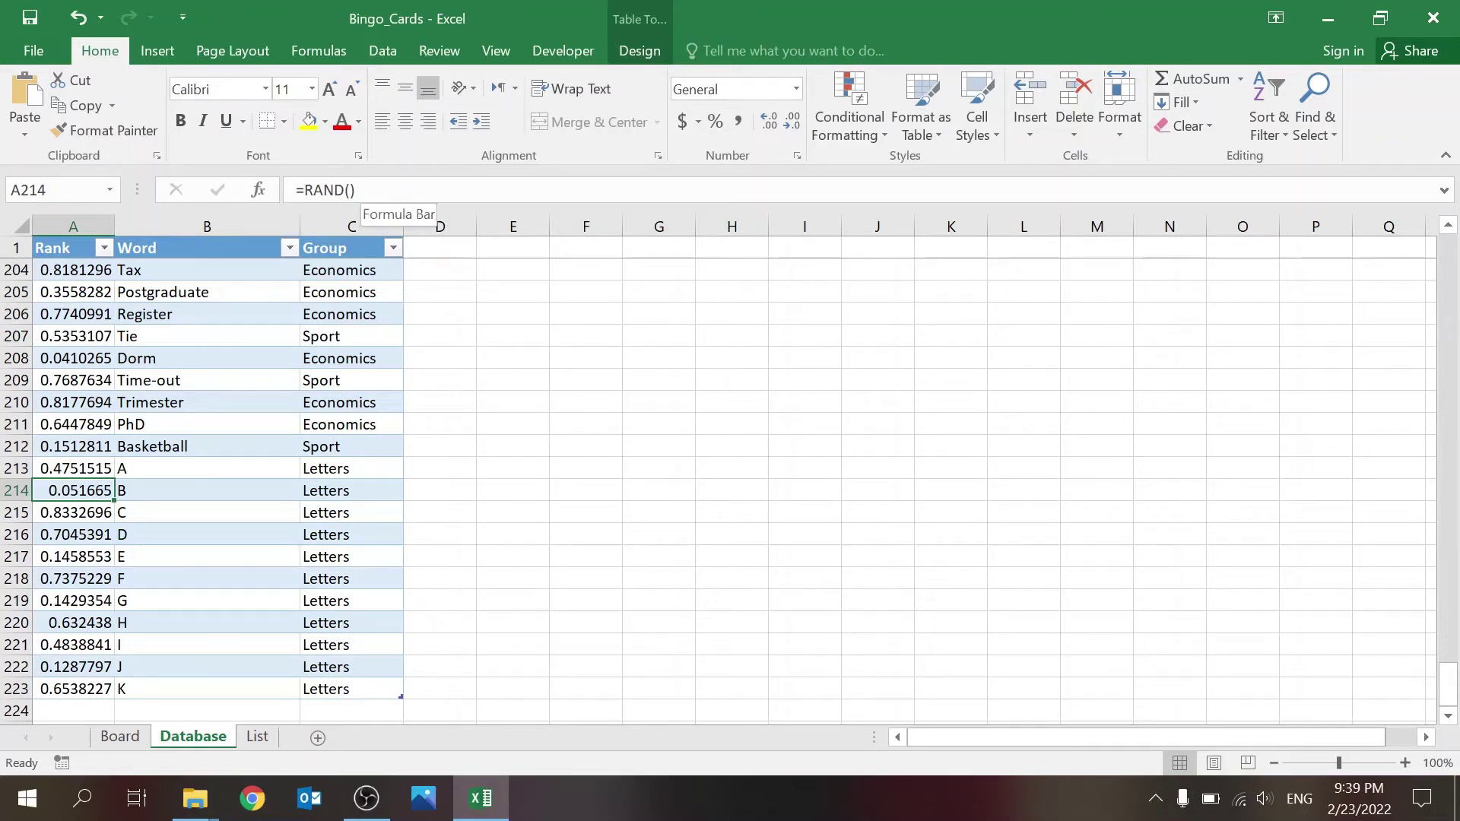
left_click(349, 190)
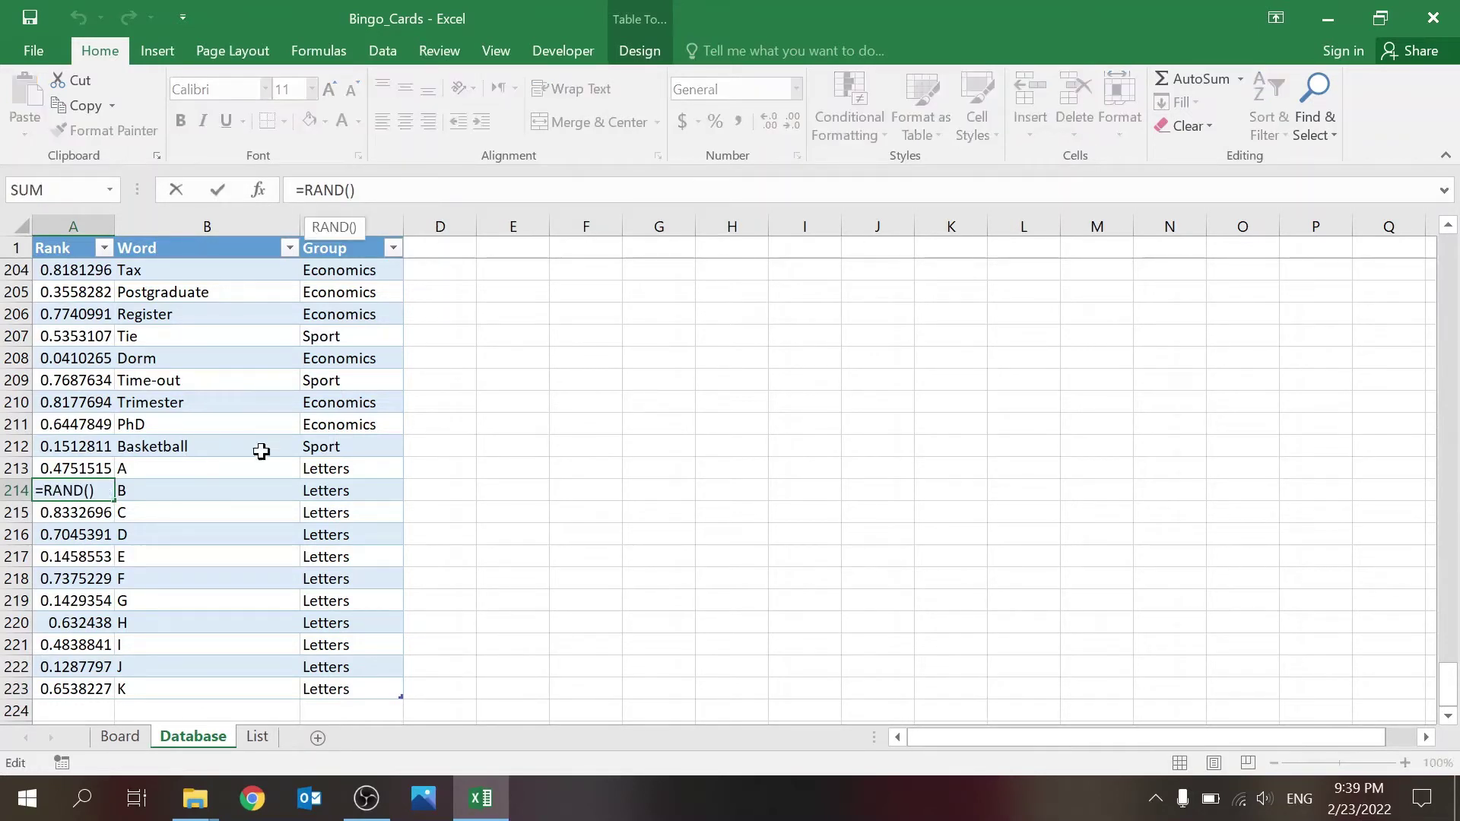
key("Return")
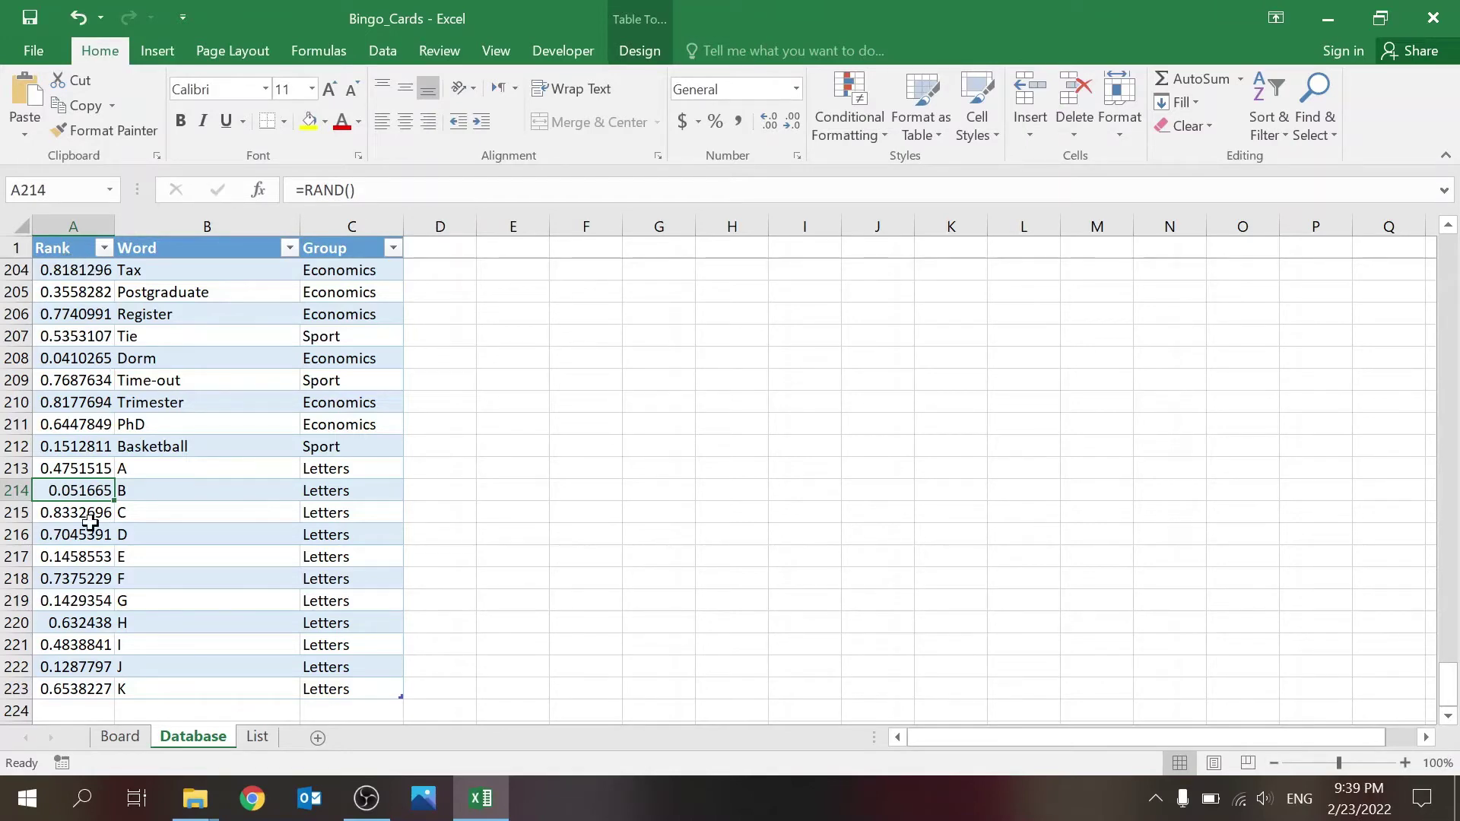
left_click(164, 247)
key("Down")
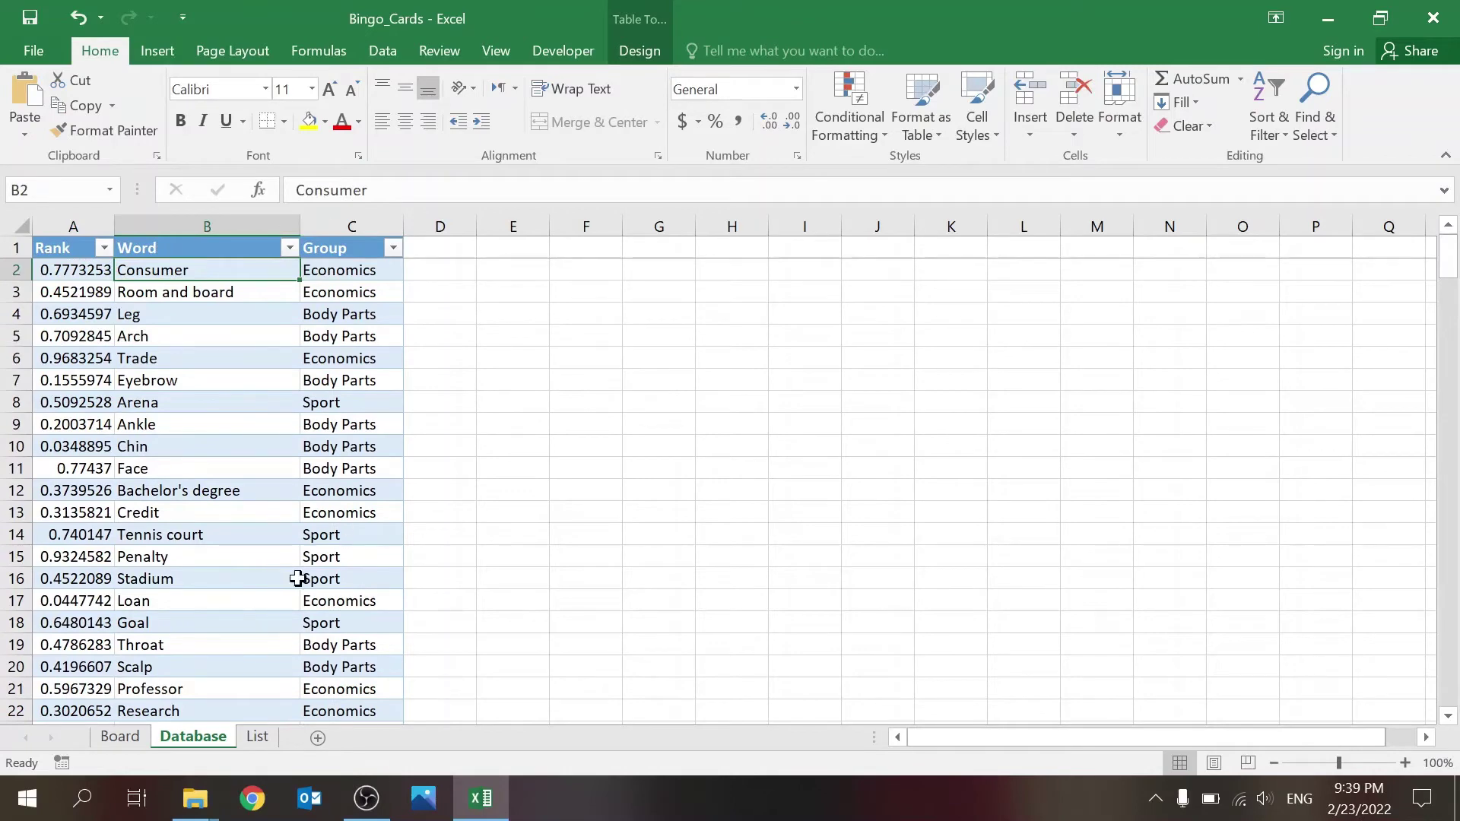
On the Board sheet, generate a board from the Letters group only
left_click(118, 744)
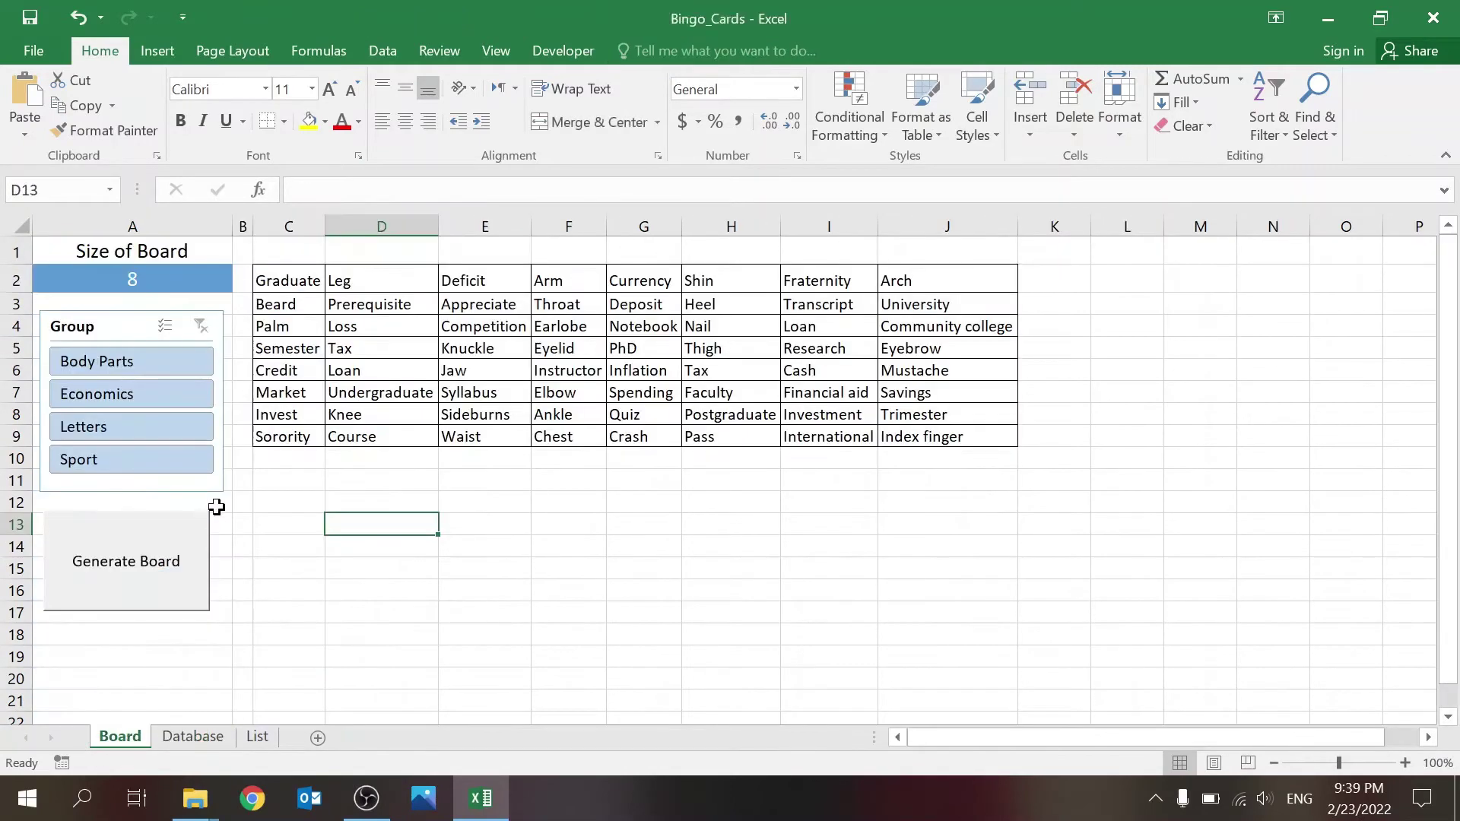
left_click(153, 435)
left_click(146, 567)
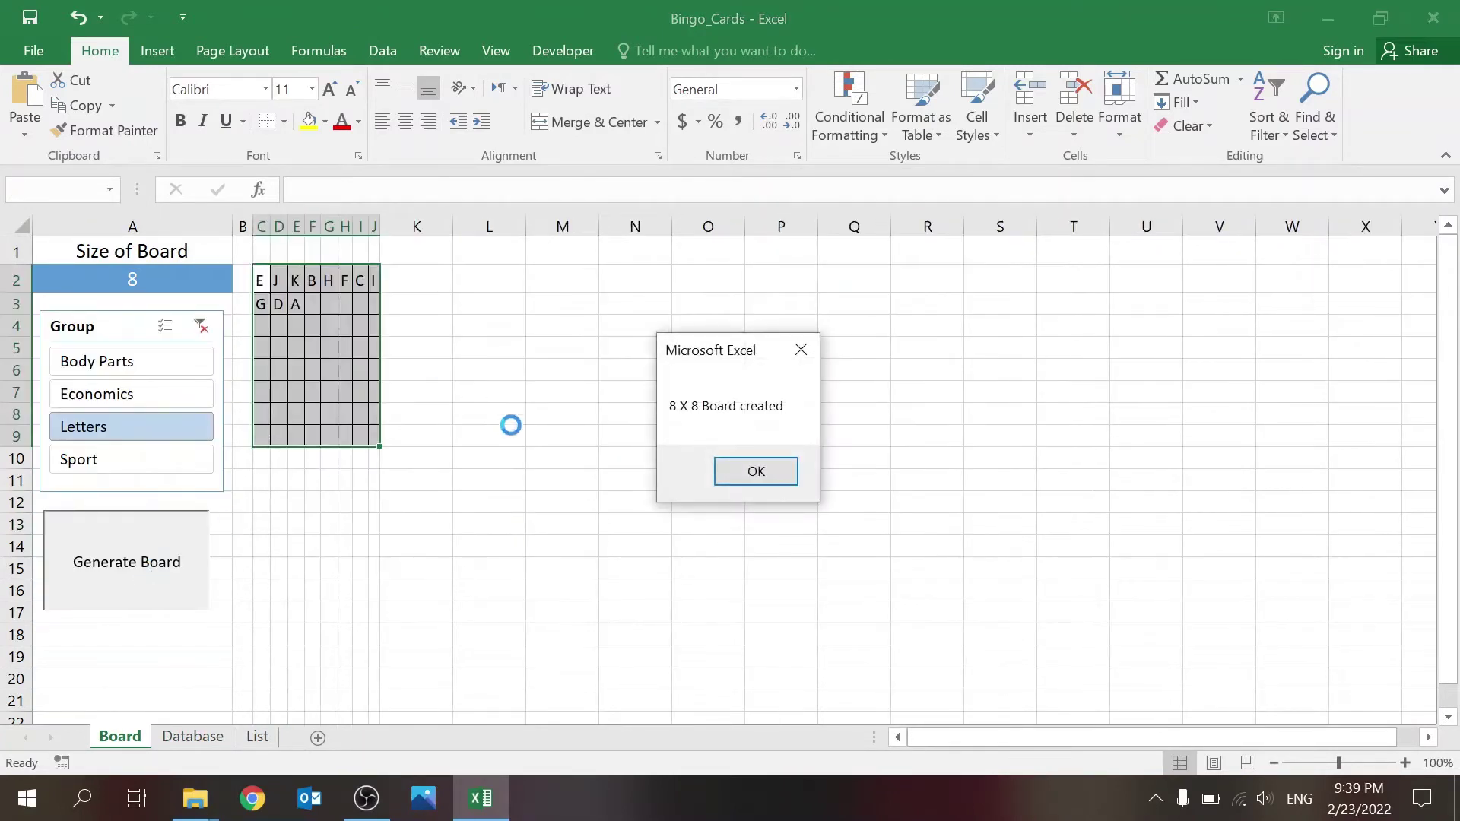
left_click(751, 470)
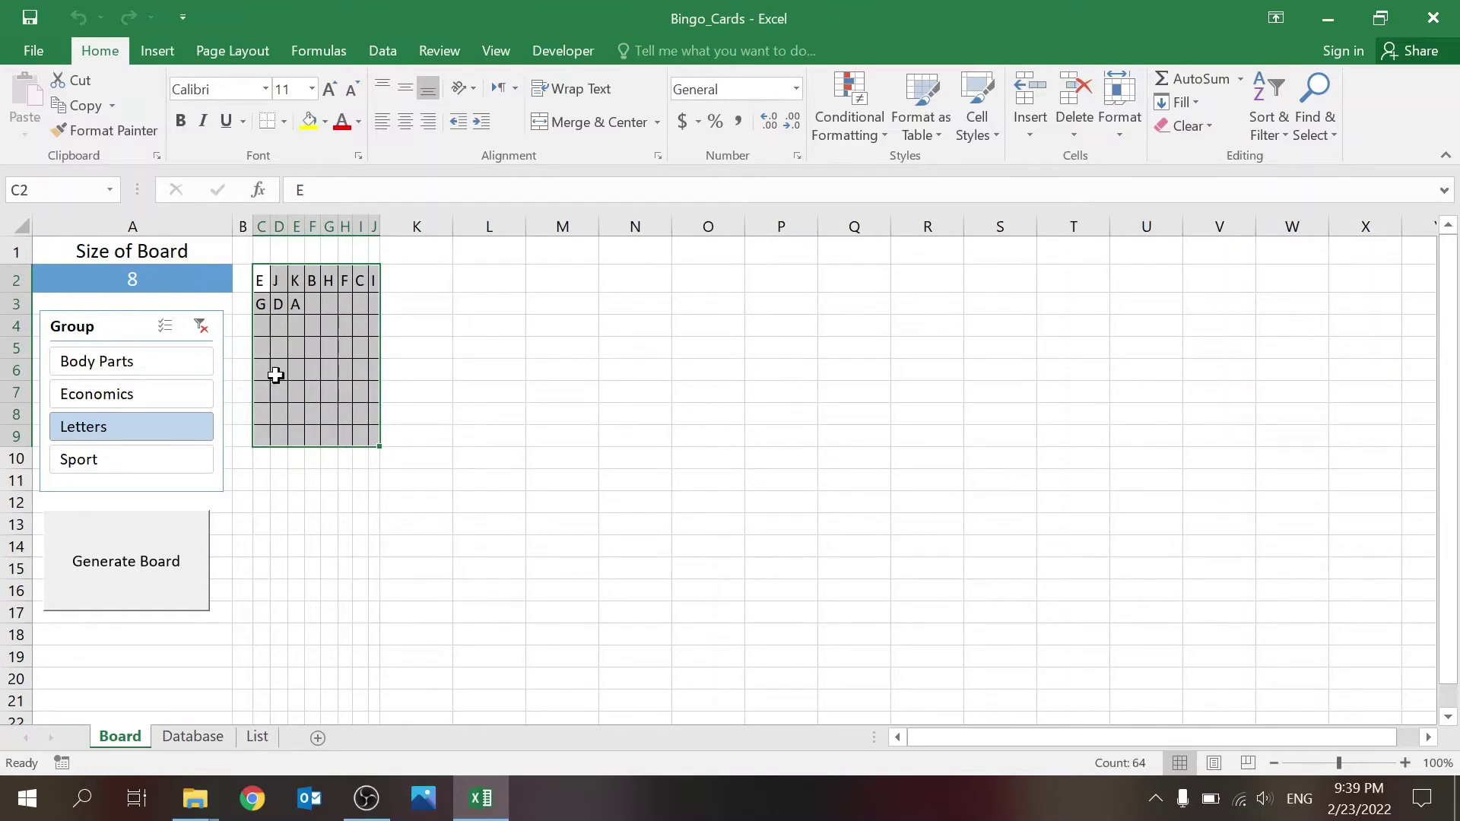
Filter to Economics plus Letters and generate a new 8x8 board
left_click(112, 391)
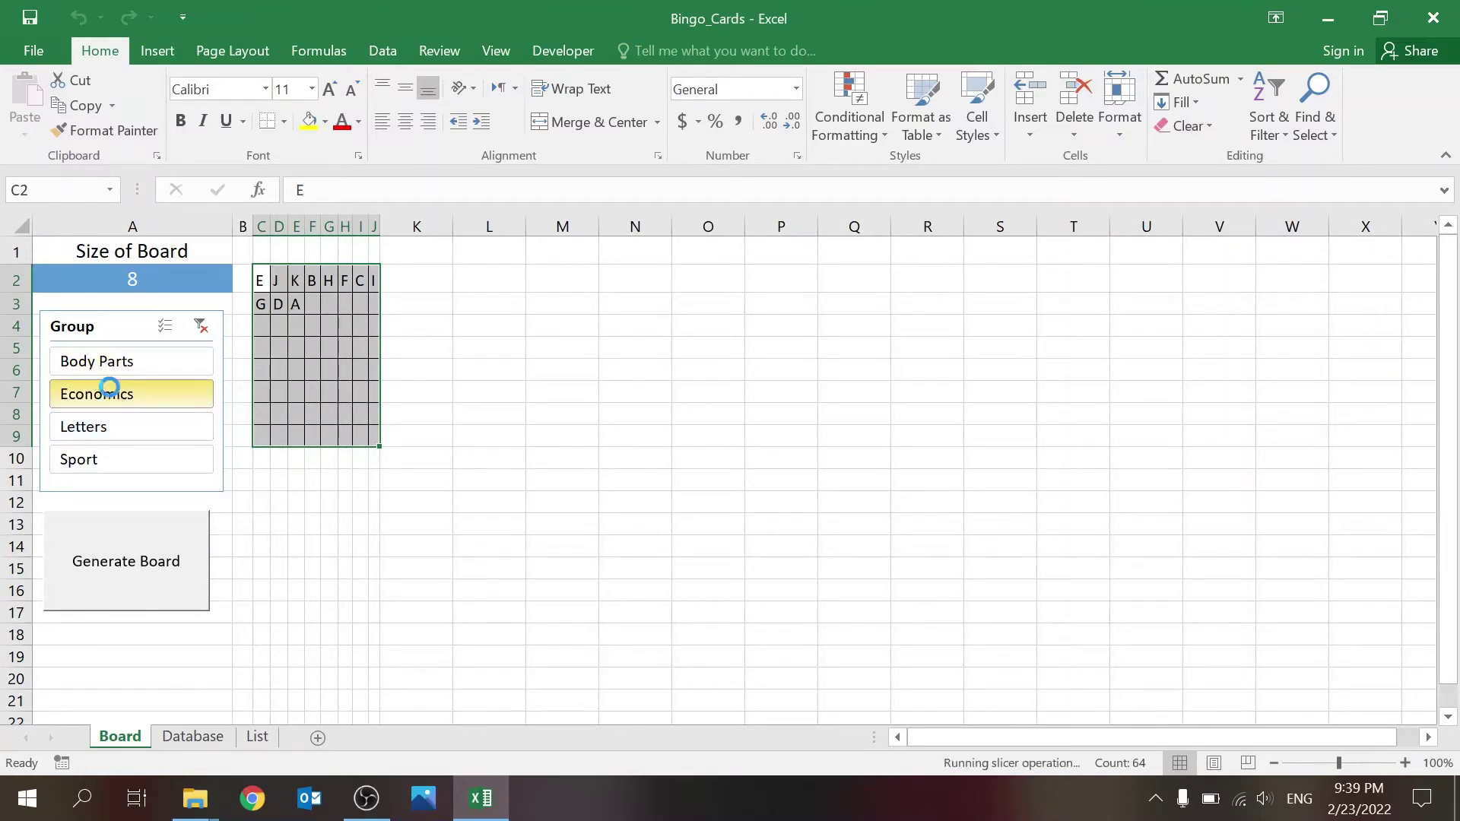
left_click(114, 428, "ctrl")
left_click(104, 558)
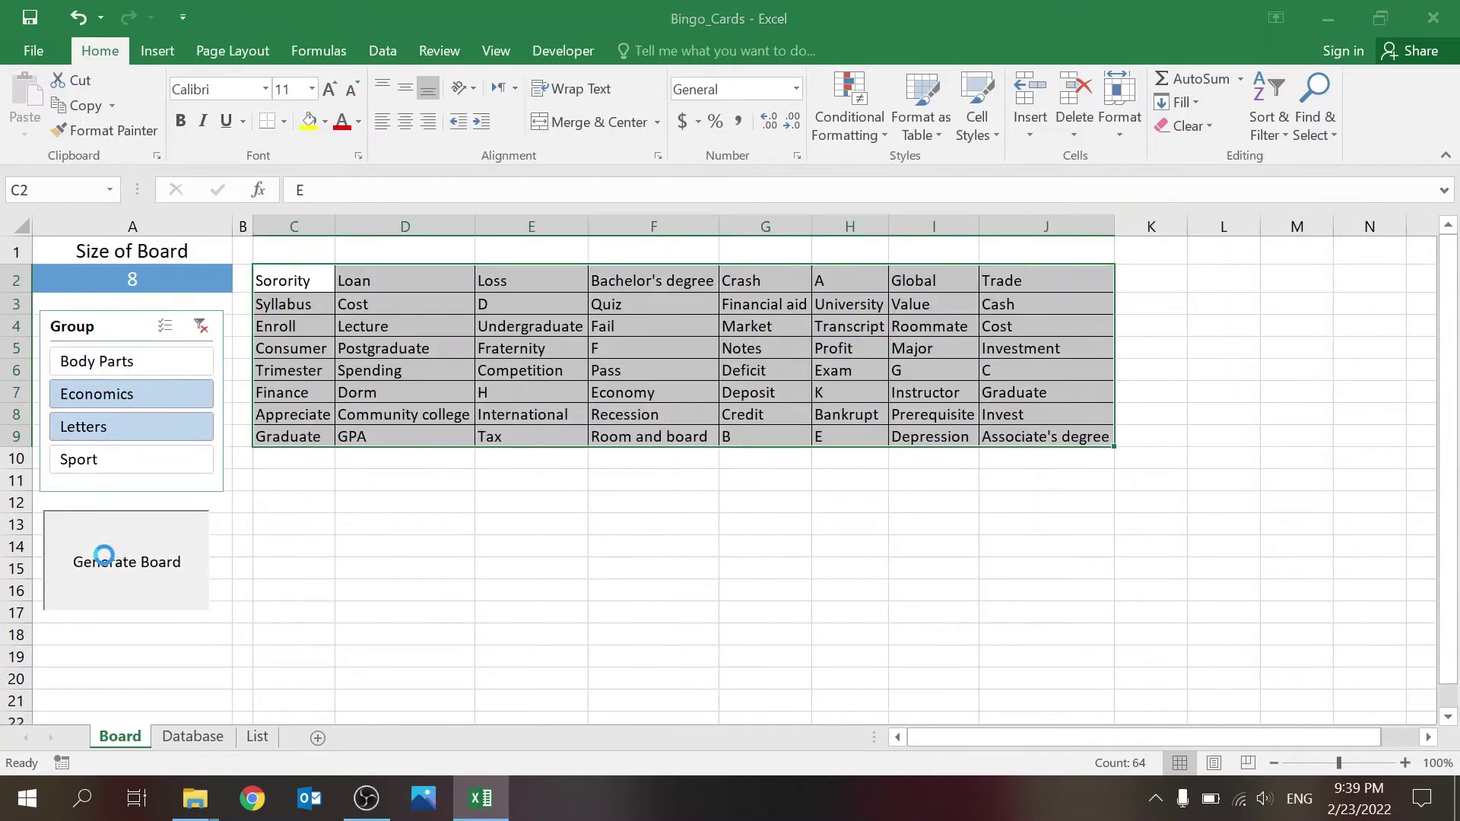
left_click(735, 473)
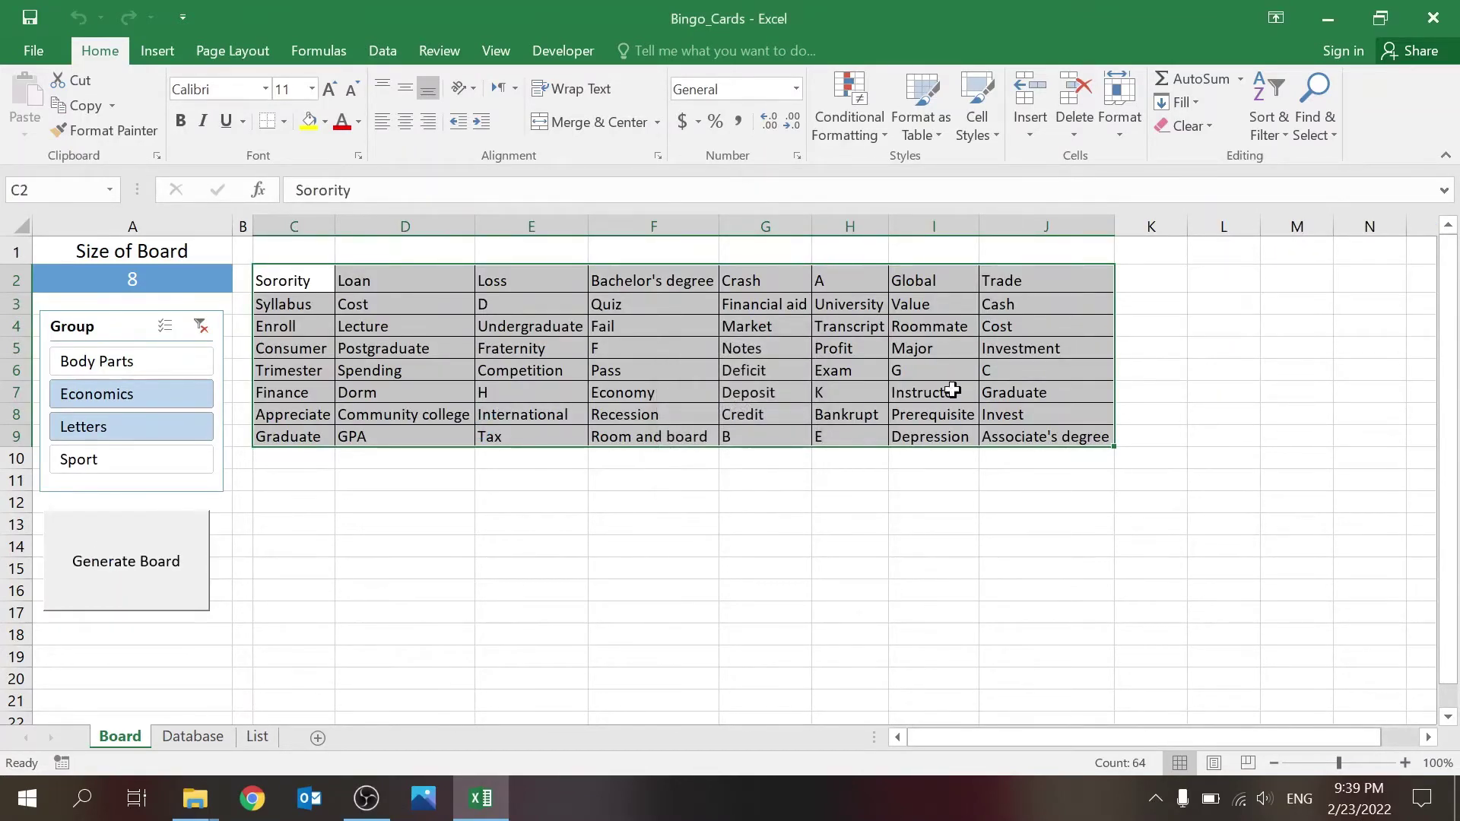
left_click(488, 520)
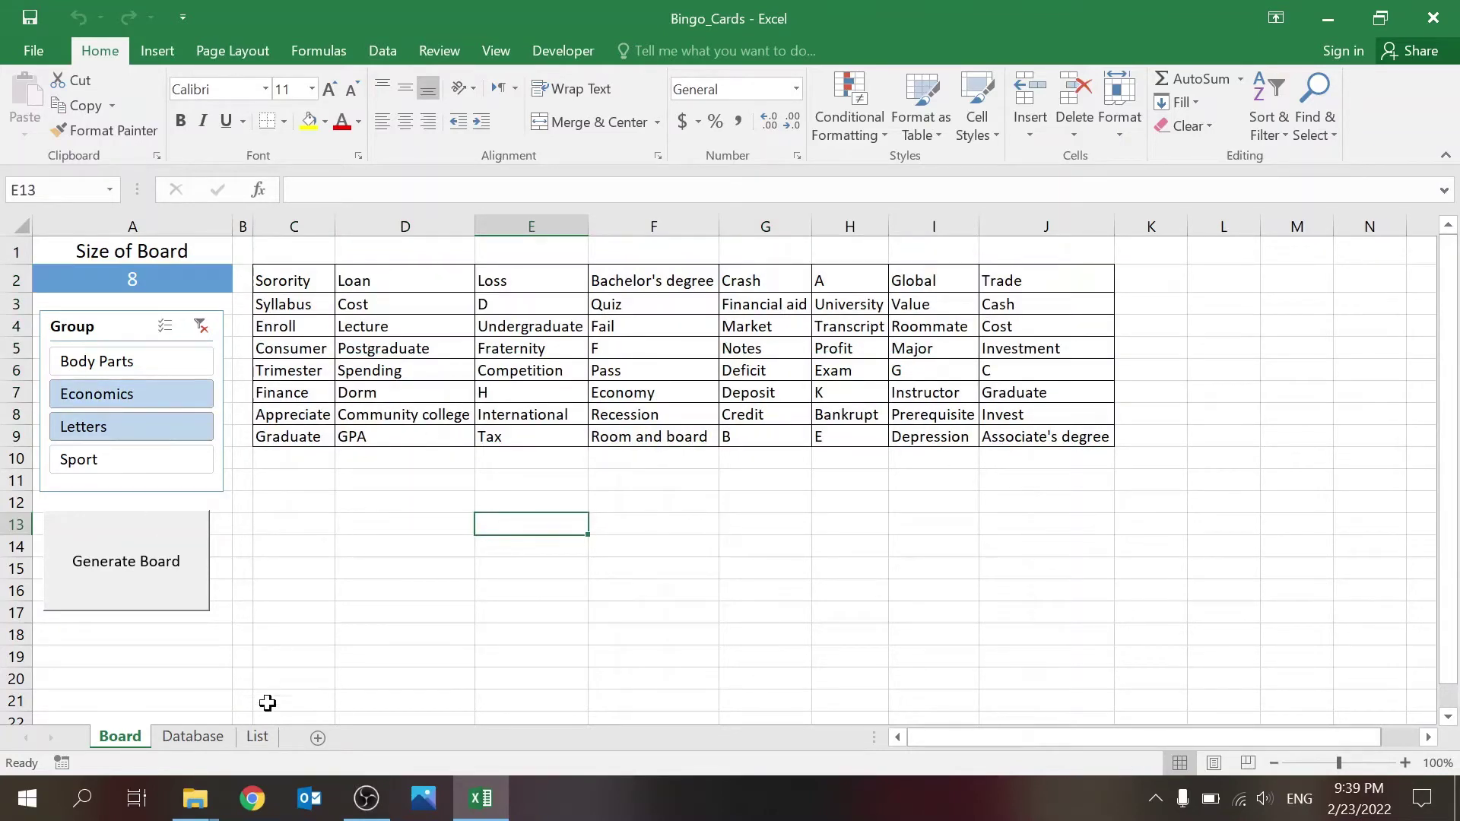
left_click(193, 736)
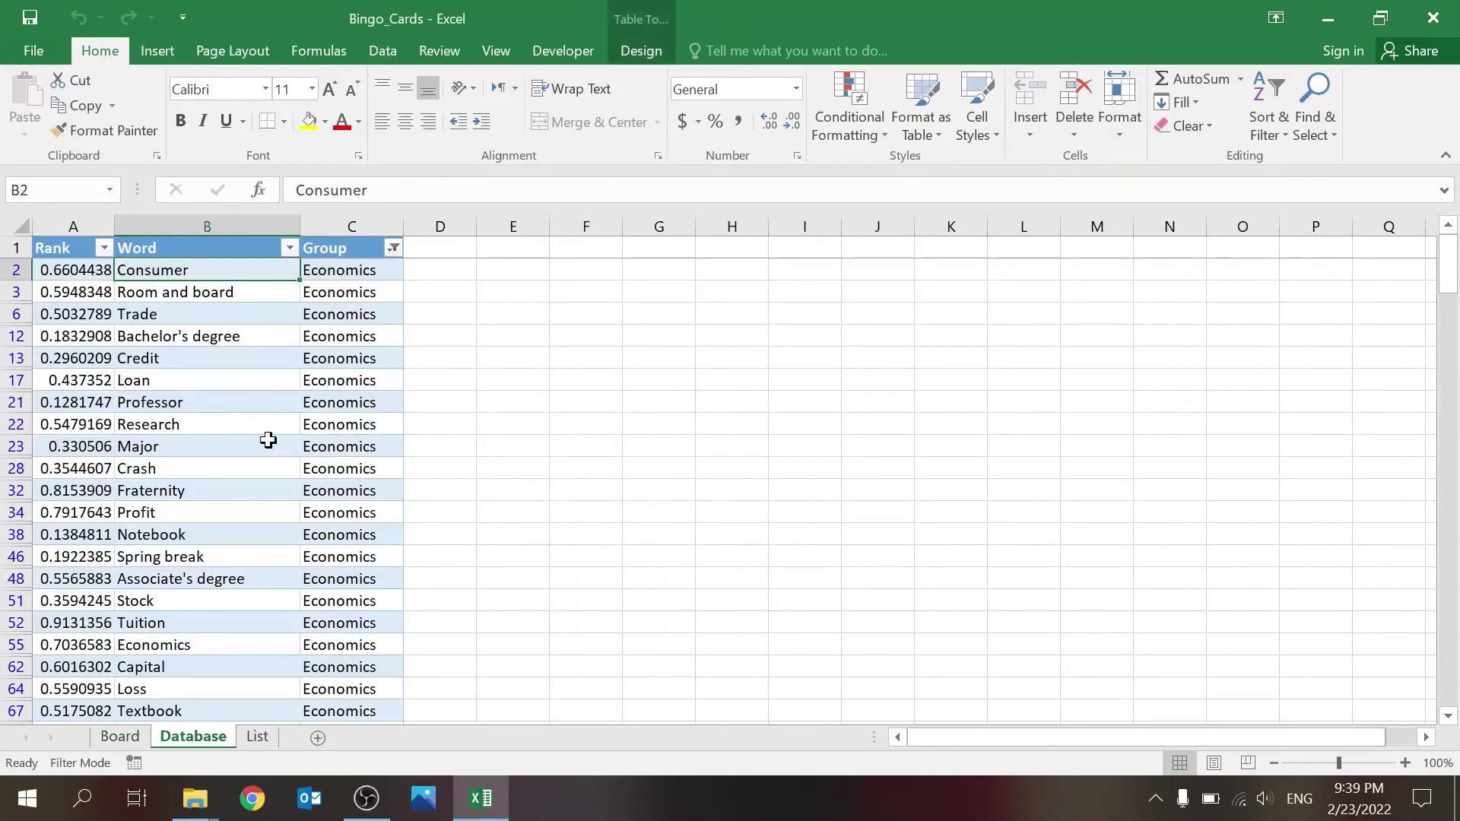
left_click(257, 736)
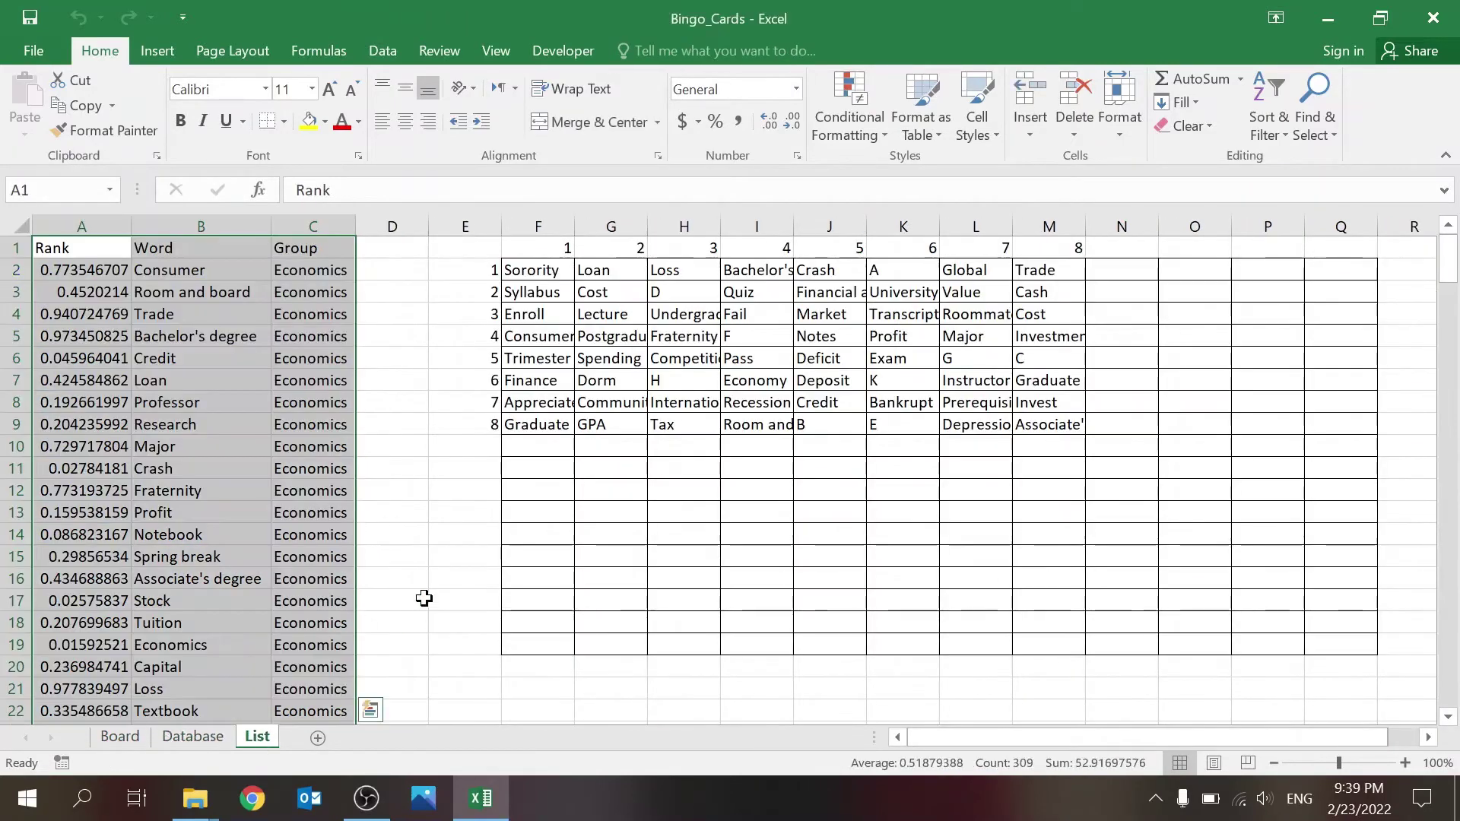
left_click(424, 597)
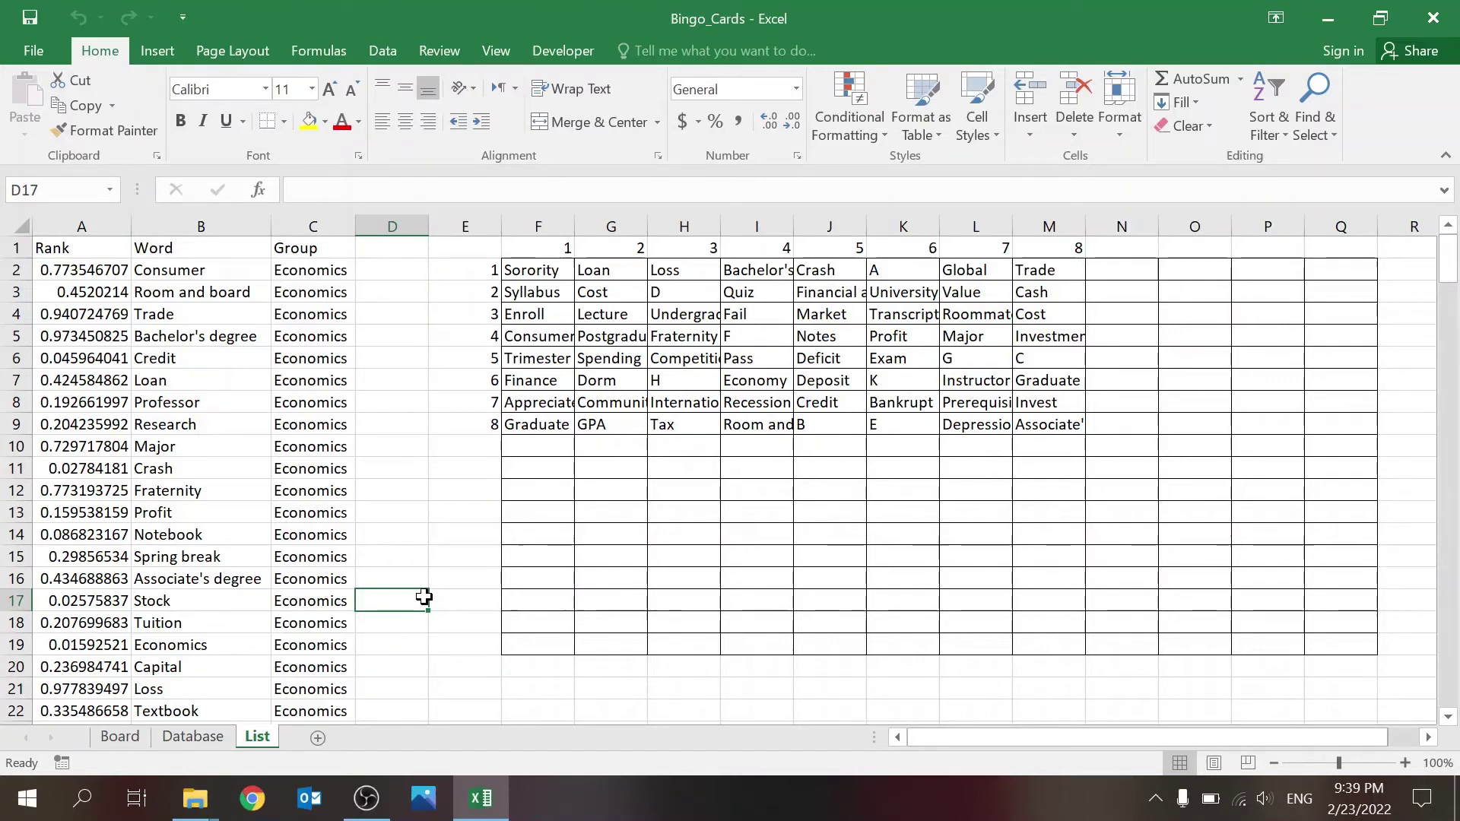
left_click(194, 737)
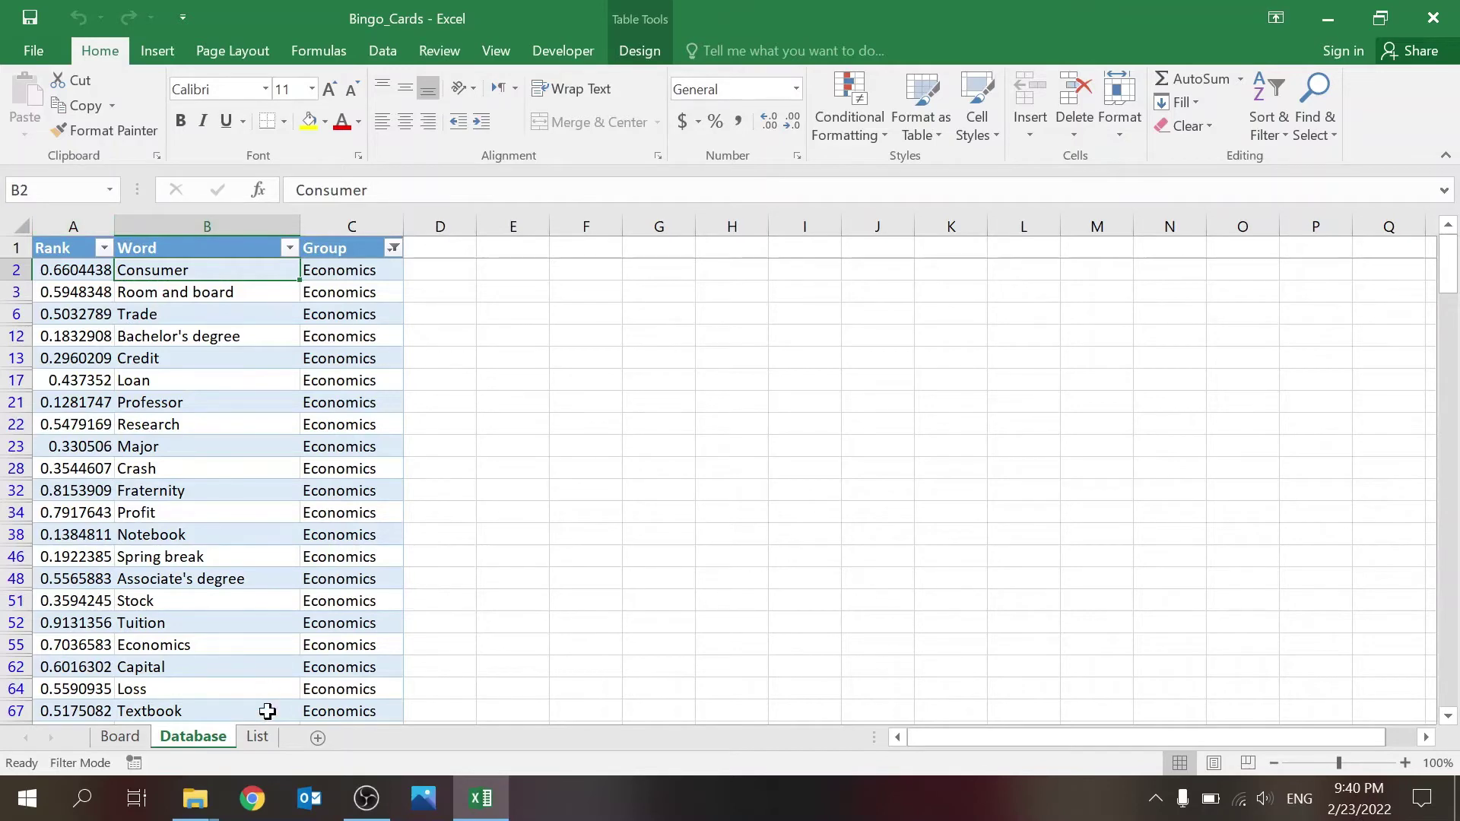
left_click(257, 737)
left_click(346, 360)
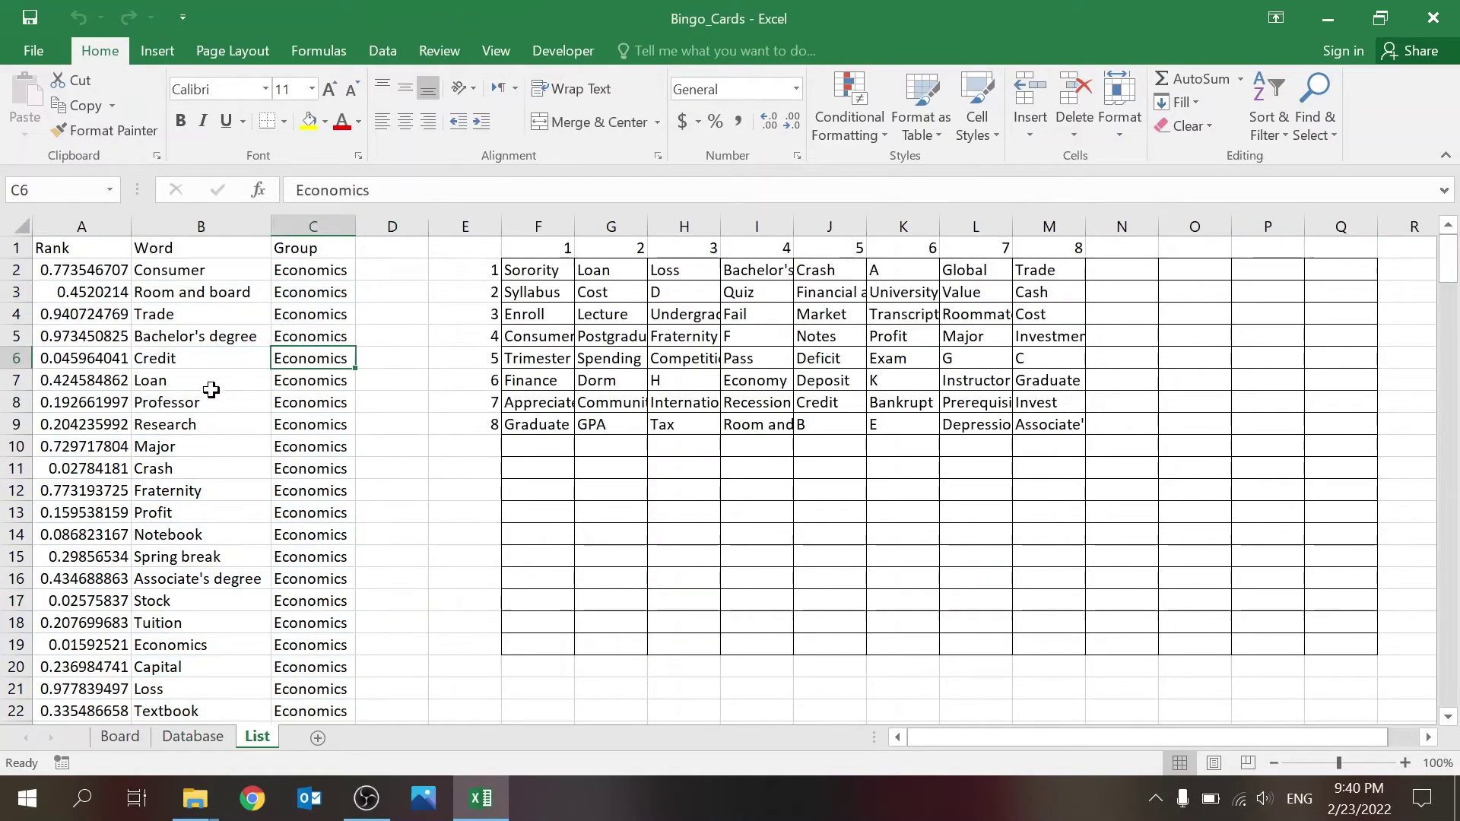
left_click(81, 336)
left_click(380, 452)
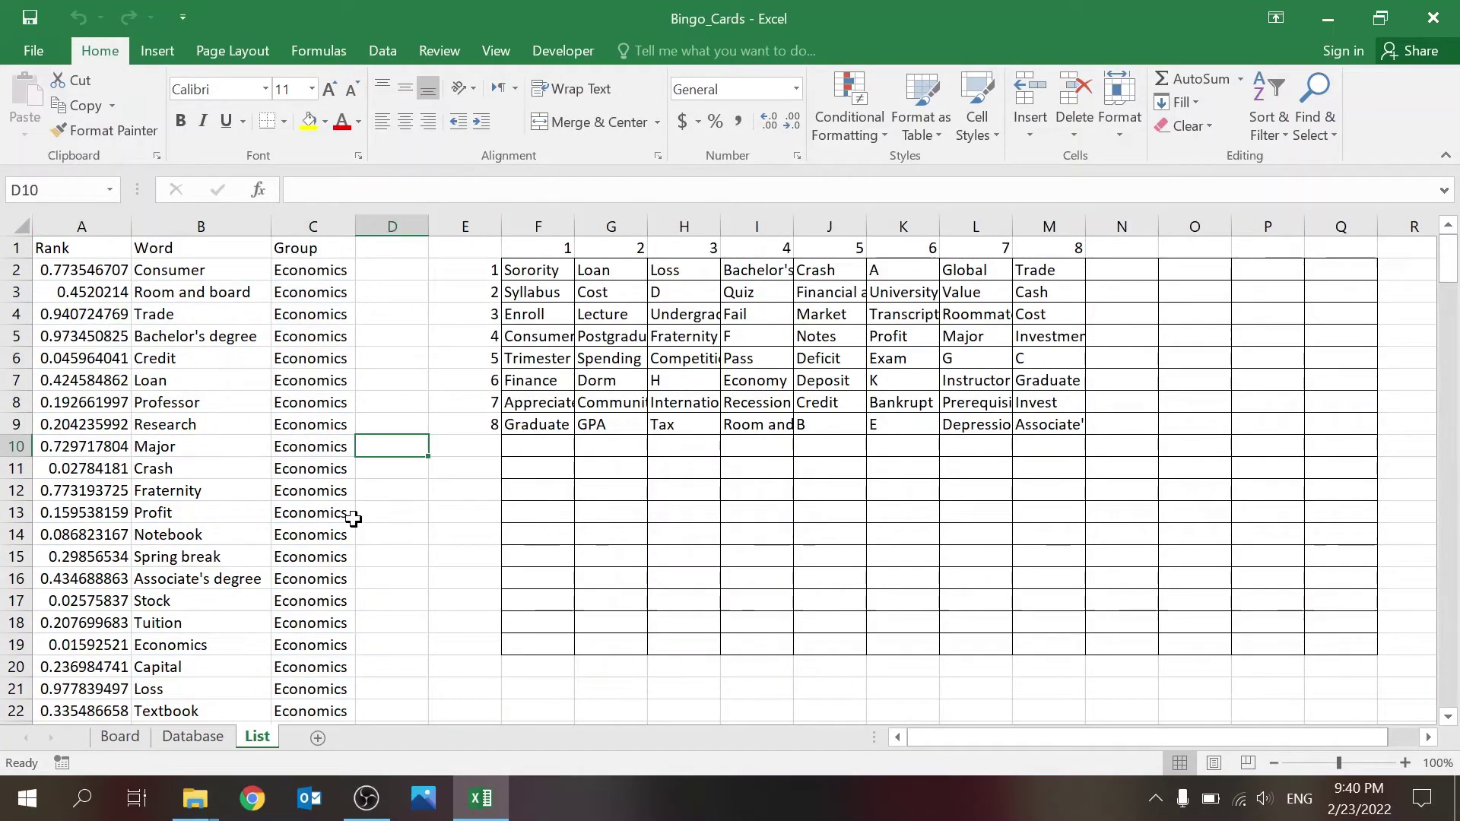
left_click(325, 380)
key("ctrl+shift+Down")
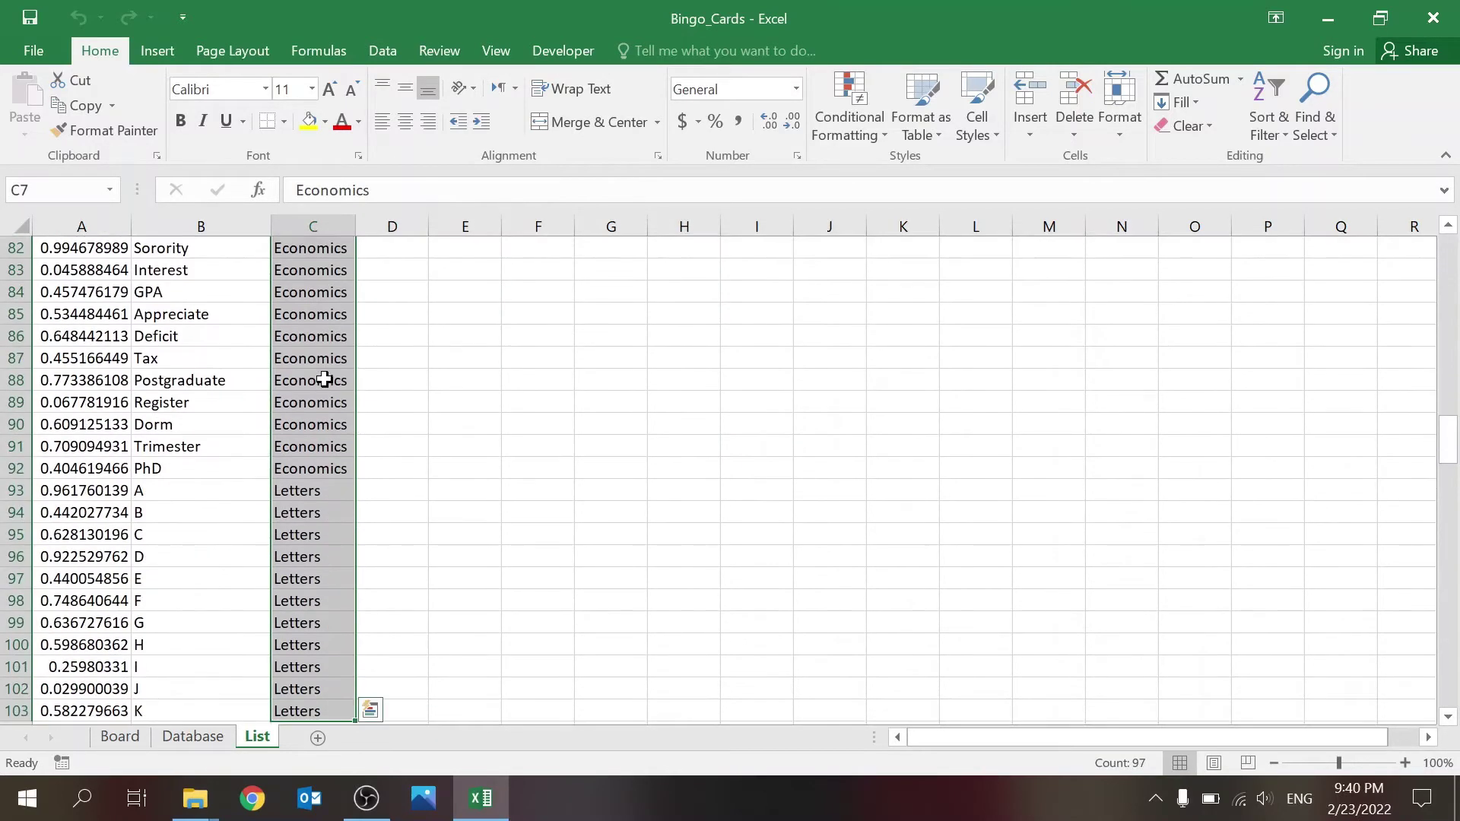
key("Up")
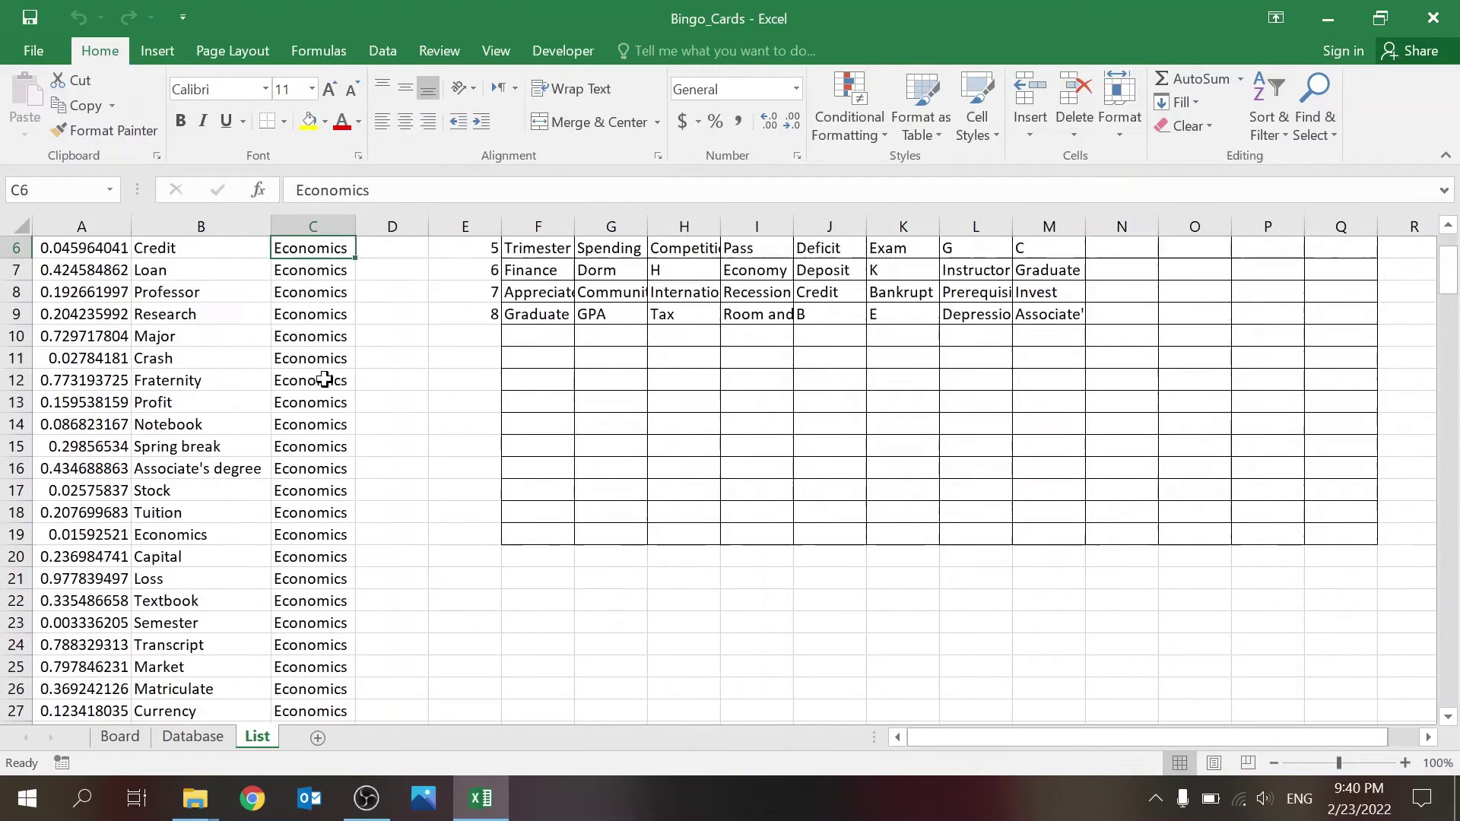
key("ctrl+Up")
key("Right")
key("Down")
key("Right")
key("Right")
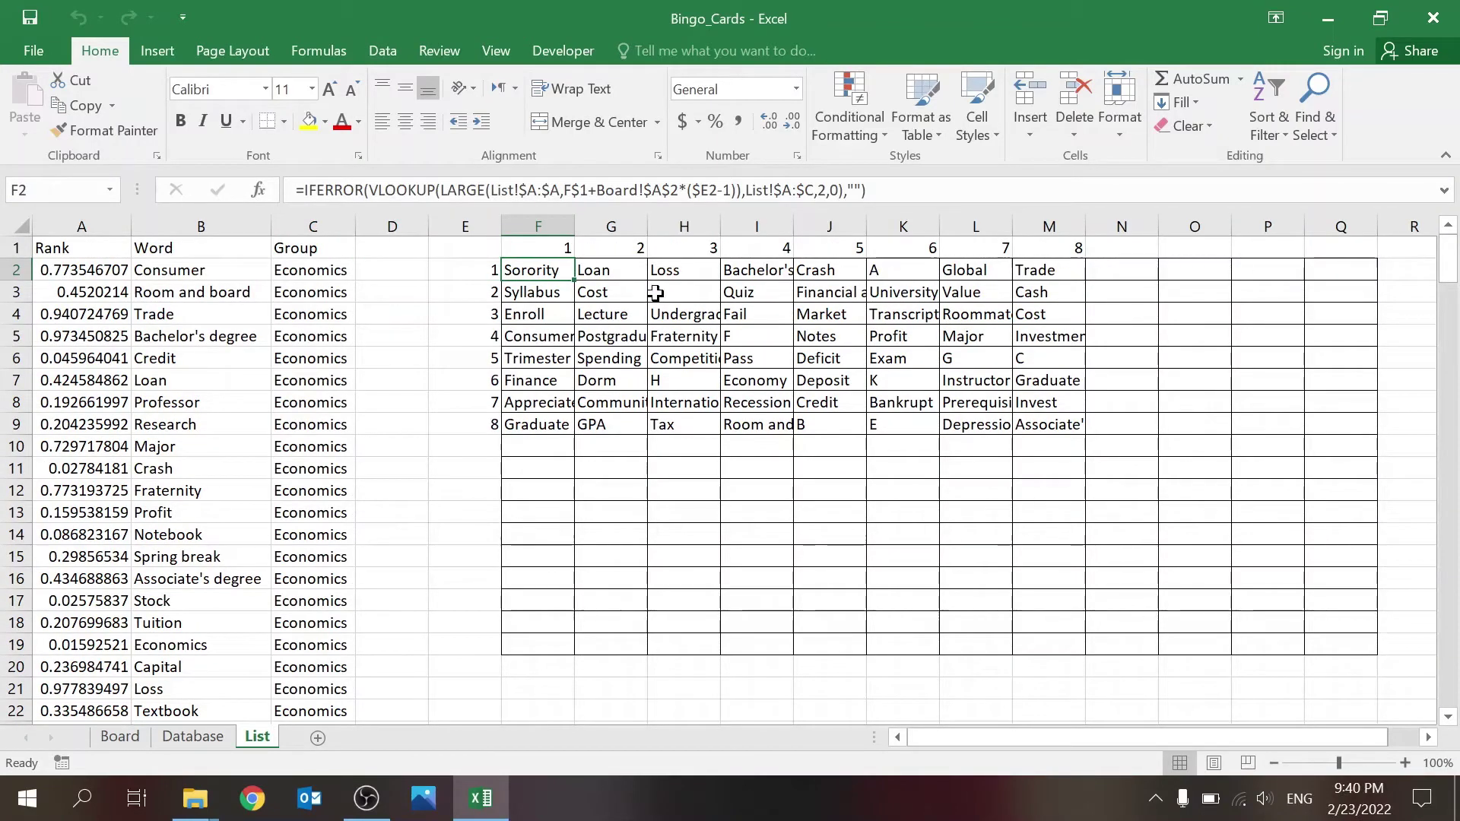
Inspect the formulas in O2, P2, Q2, F14 and F11, then edit F2's formula
left_click(1174, 279)
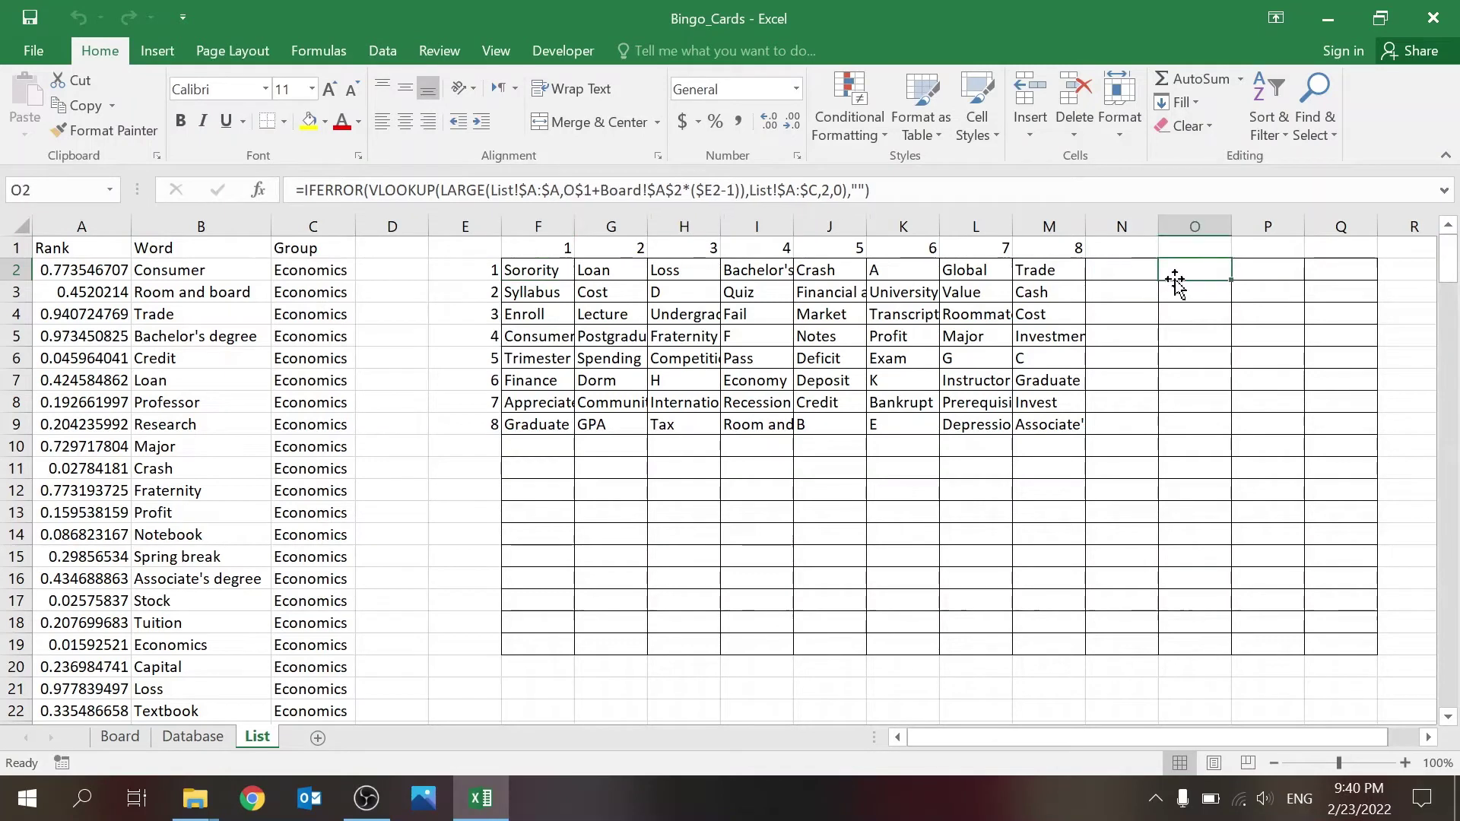
left_click(1263, 270)
left_click(1309, 272)
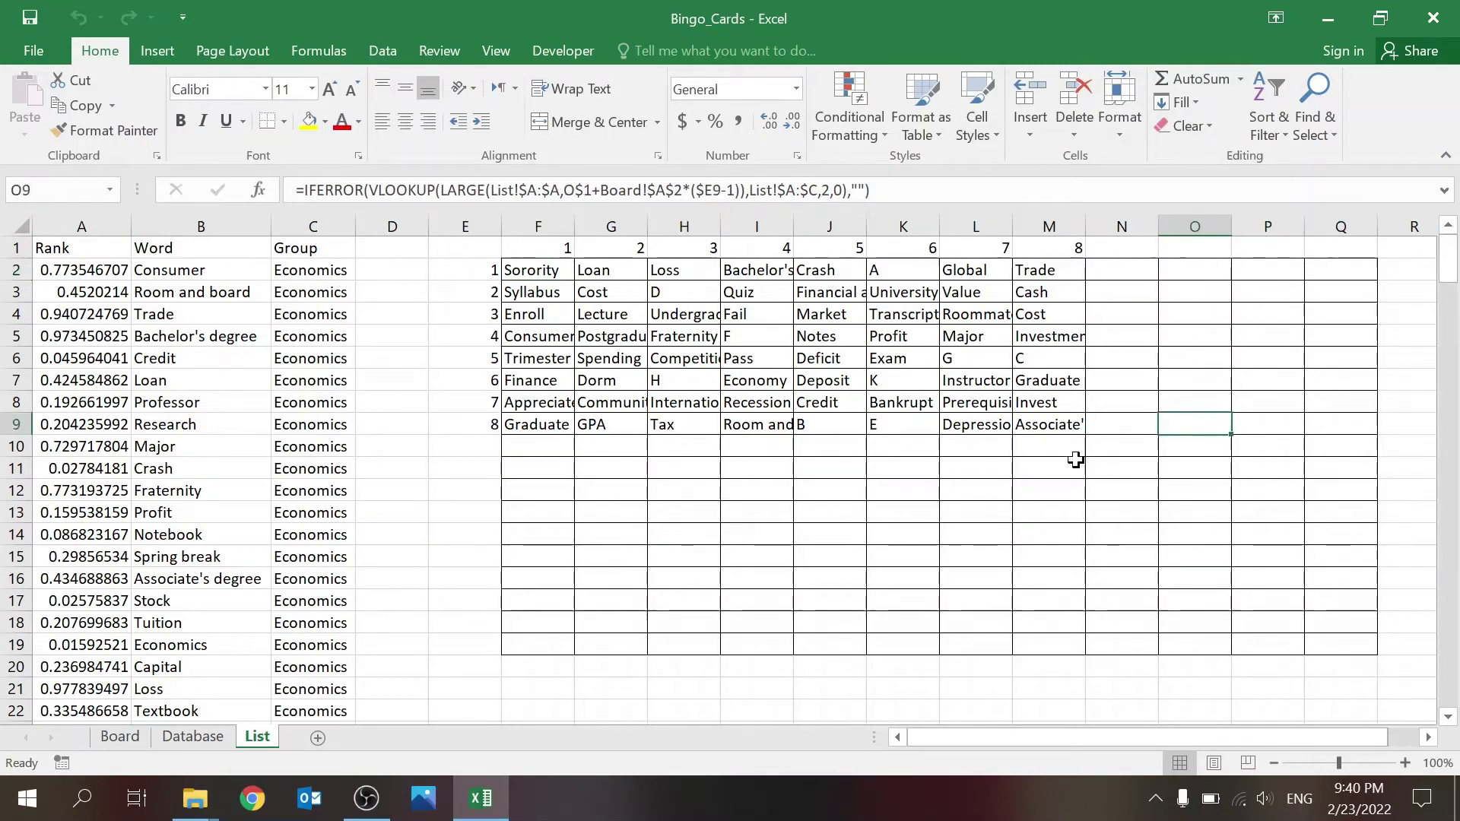
left_click(559, 532)
left_click(517, 468)
left_click(525, 265)
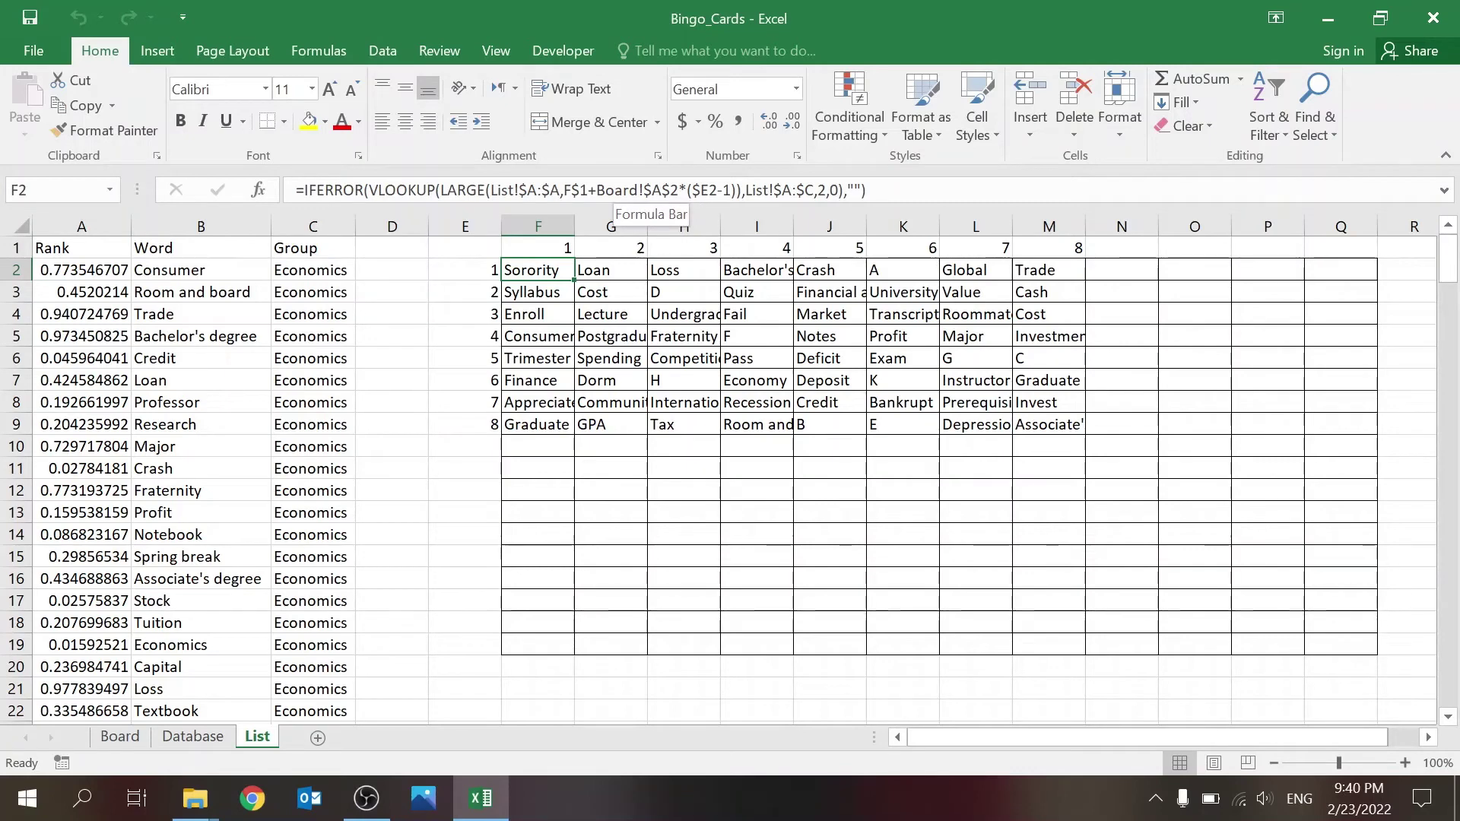
left_click(550, 190)
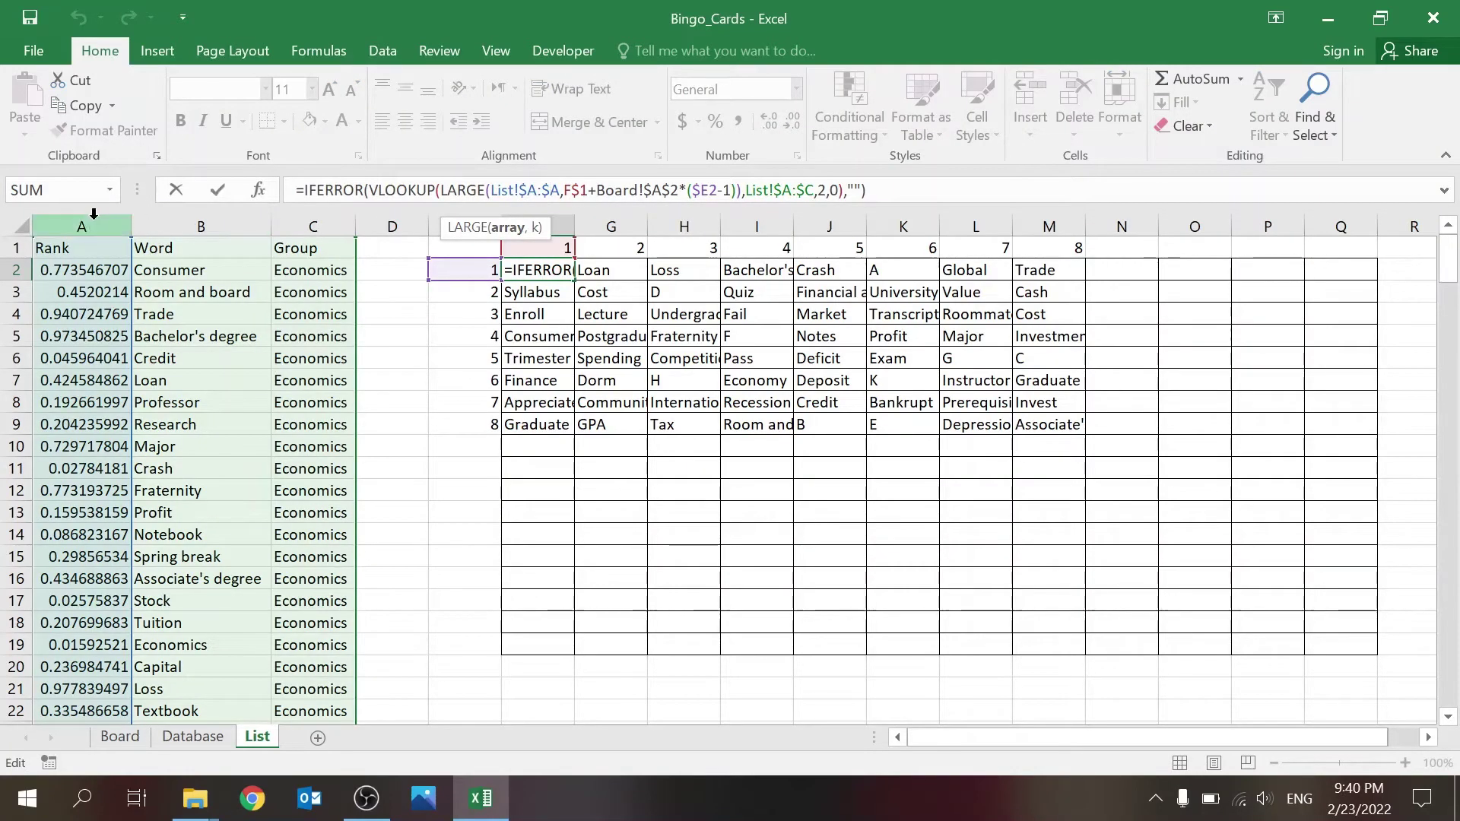
key("Right")
key("Right")
key("Right")
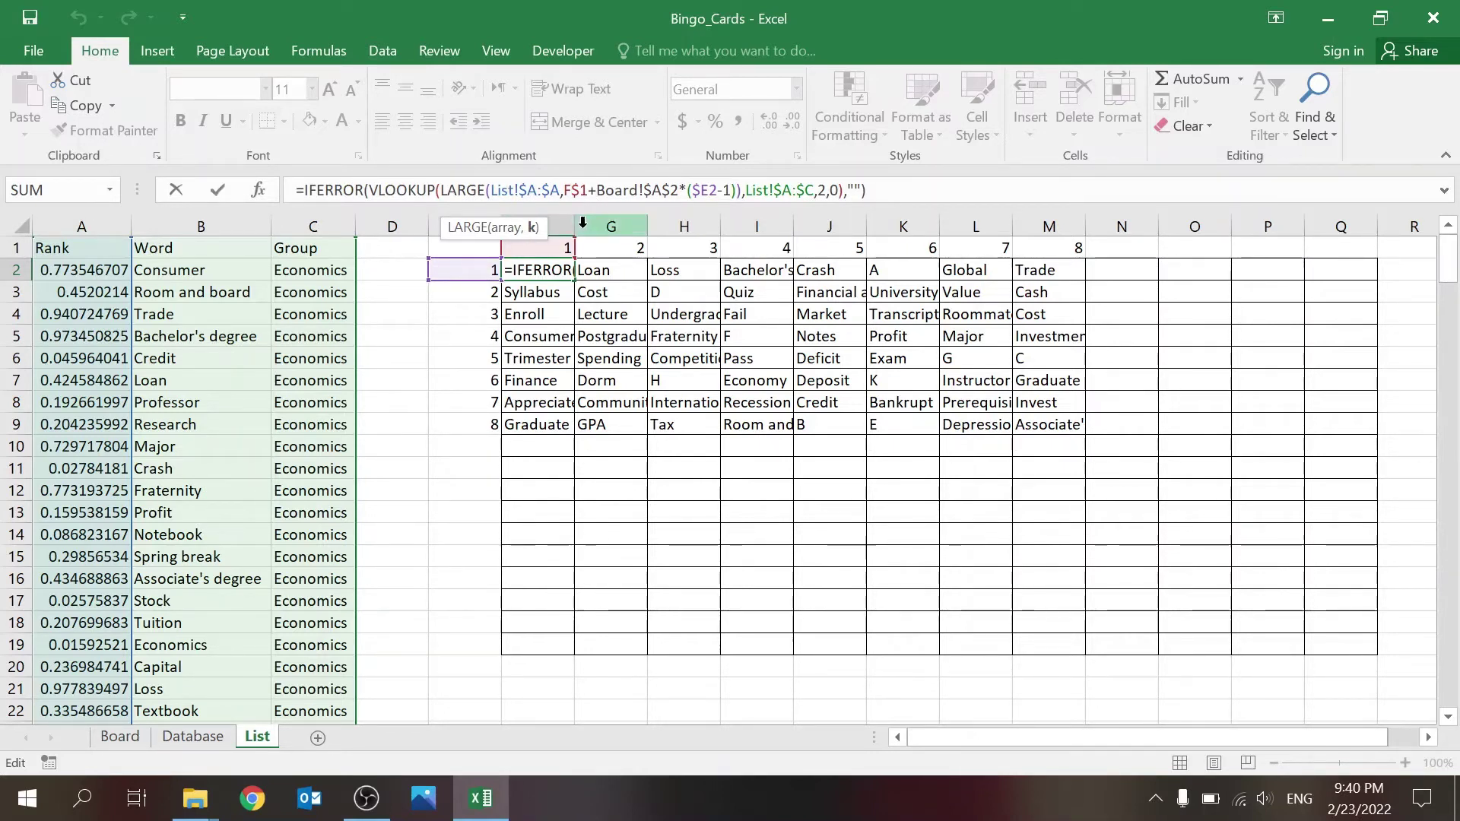
key("Return")
left_click(129, 742)
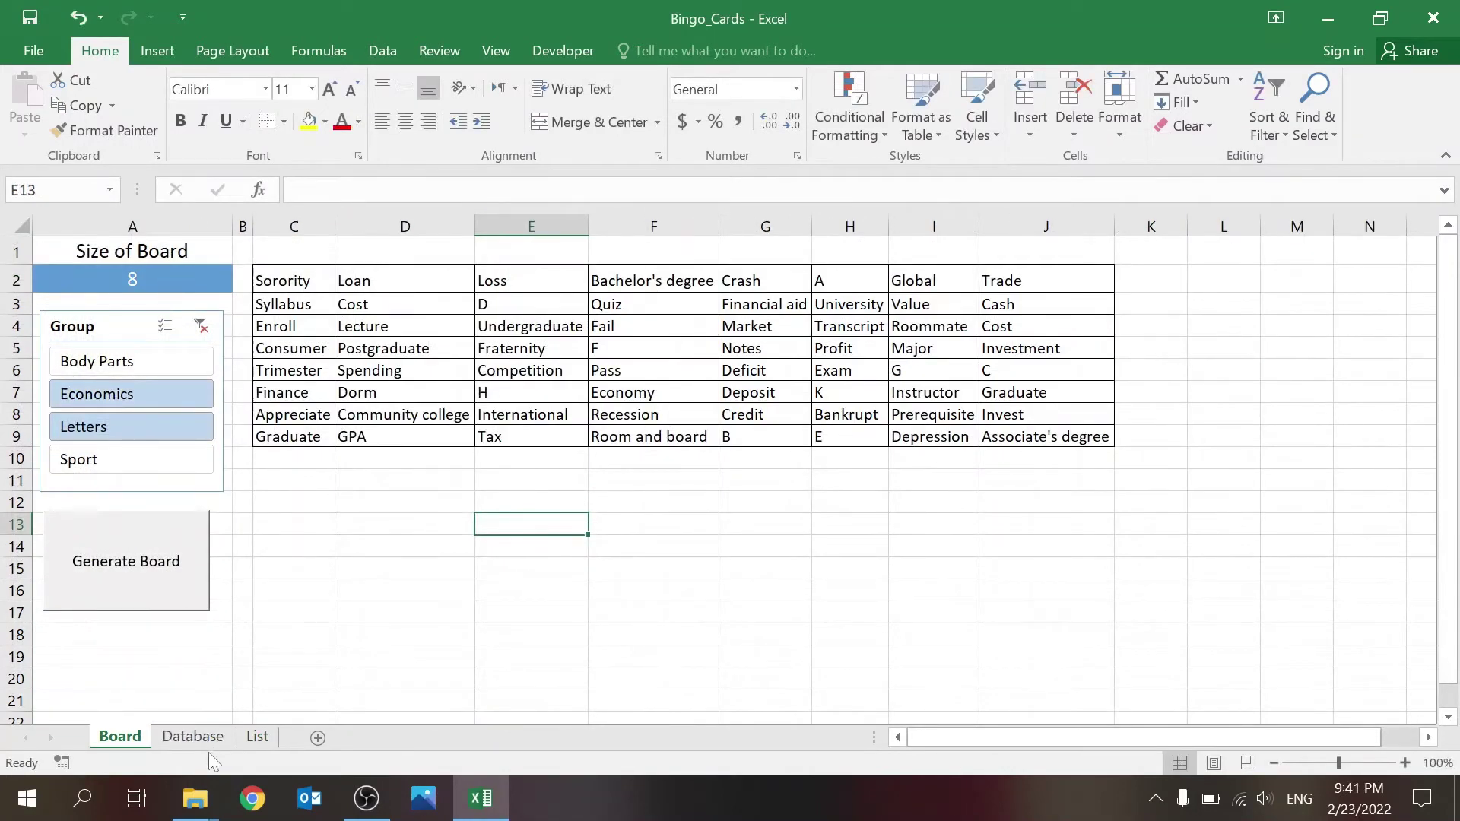
left_click(193, 736)
left_click(257, 736)
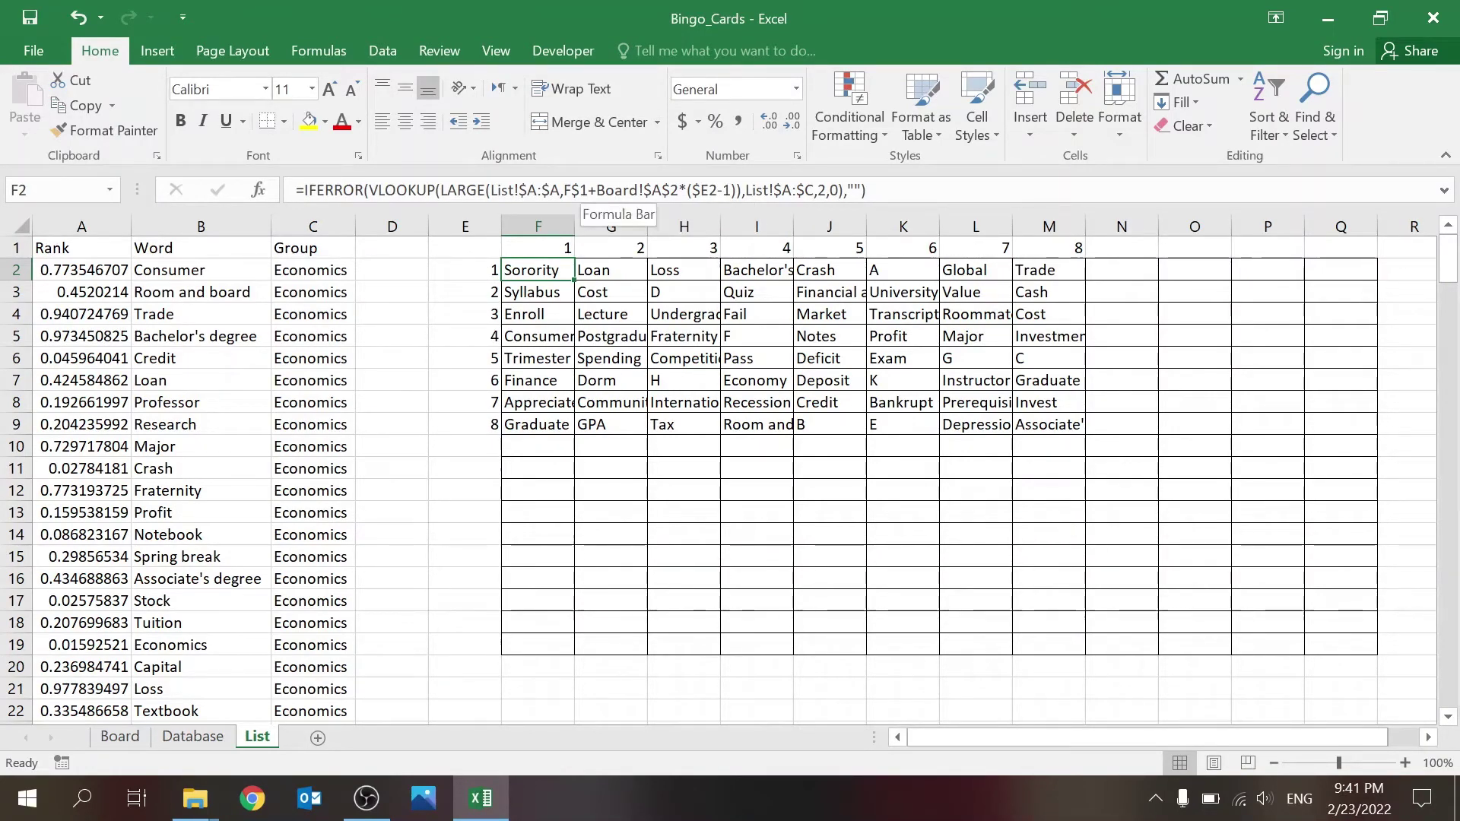
left_click(563, 190)
left_click_drag(563, 190, 736, 190)
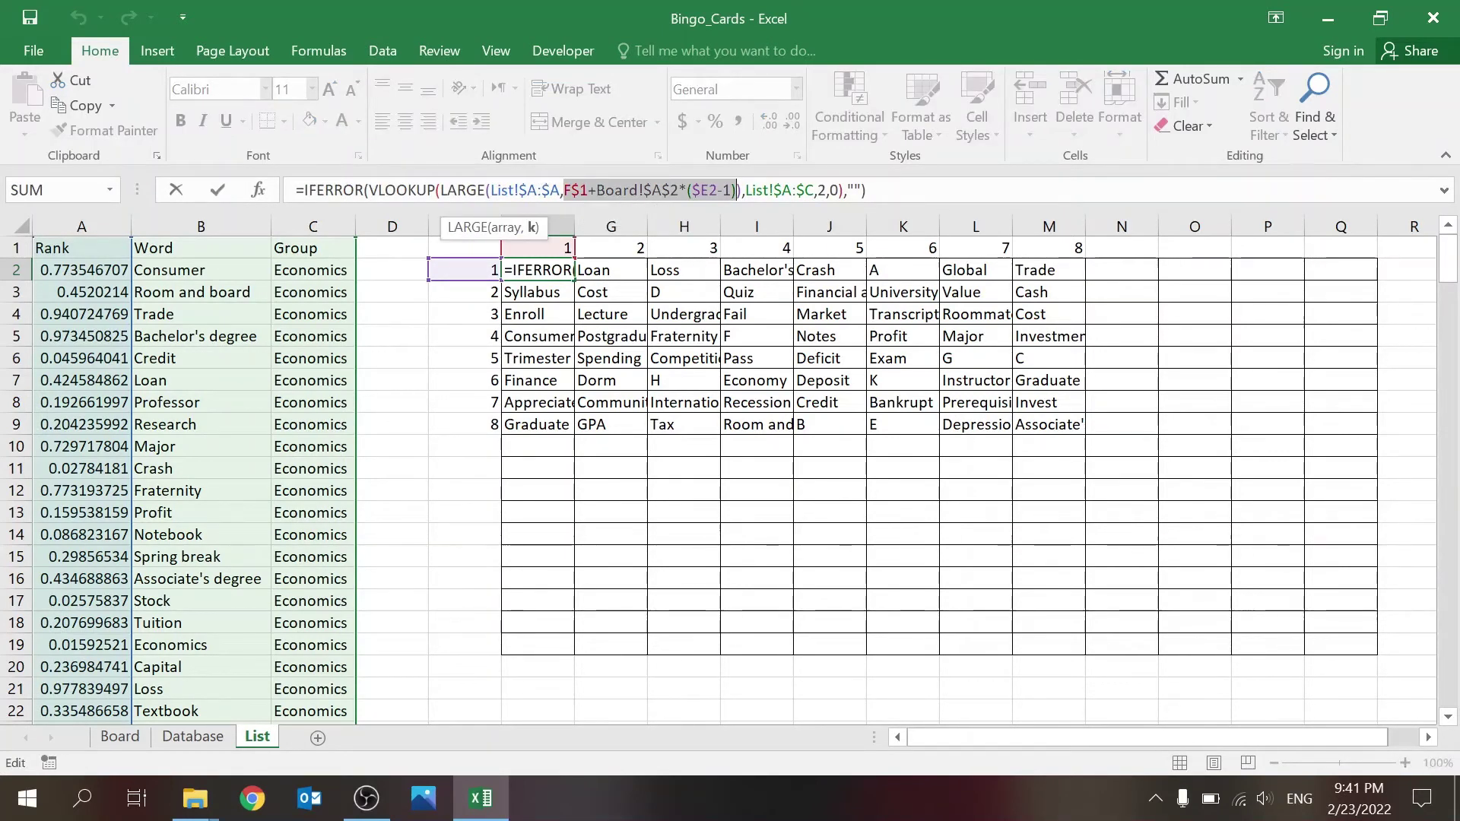
left_click_drag(564, 190, 304, 190)
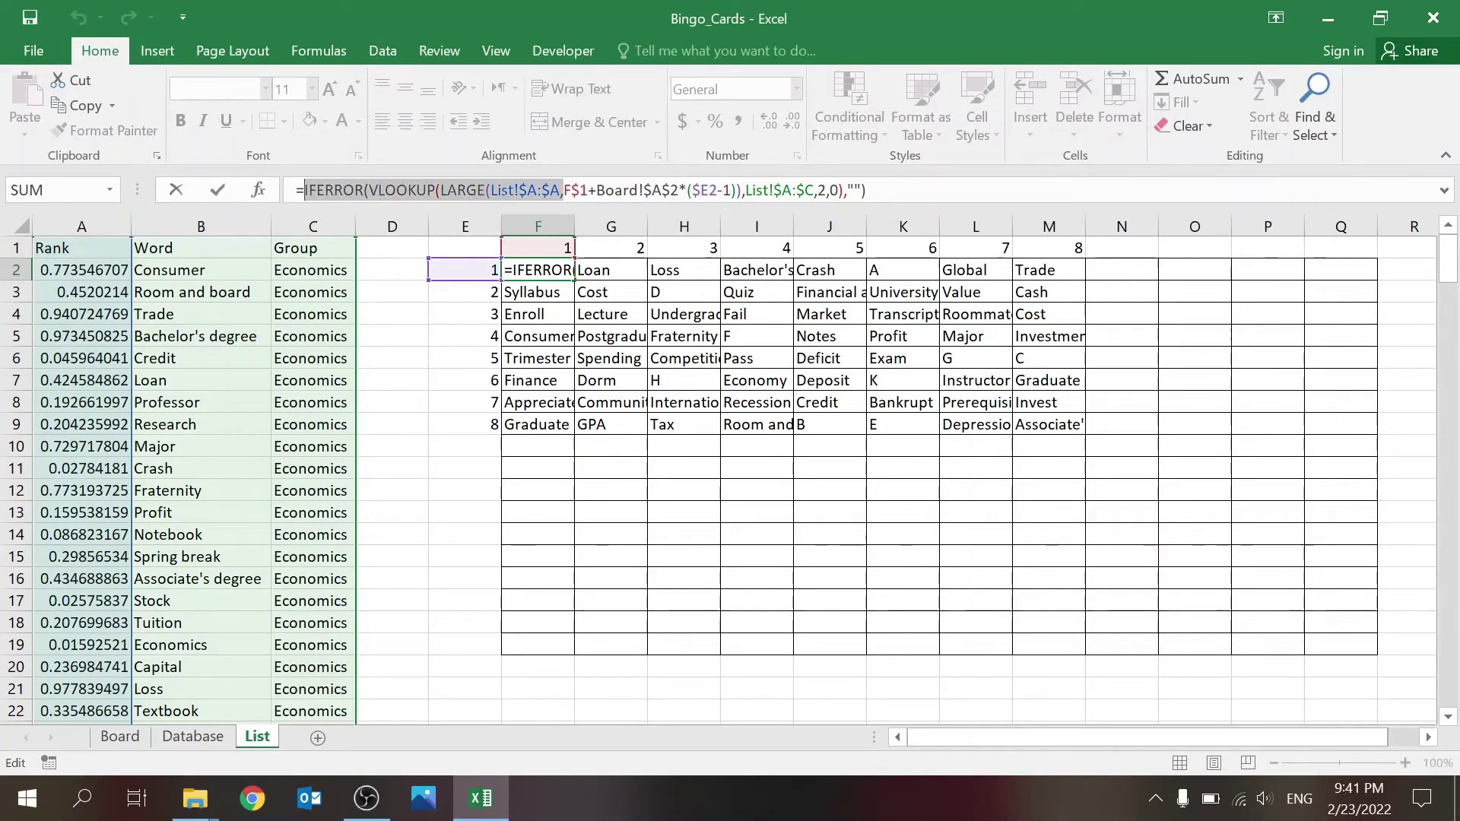
key("BackSpace")
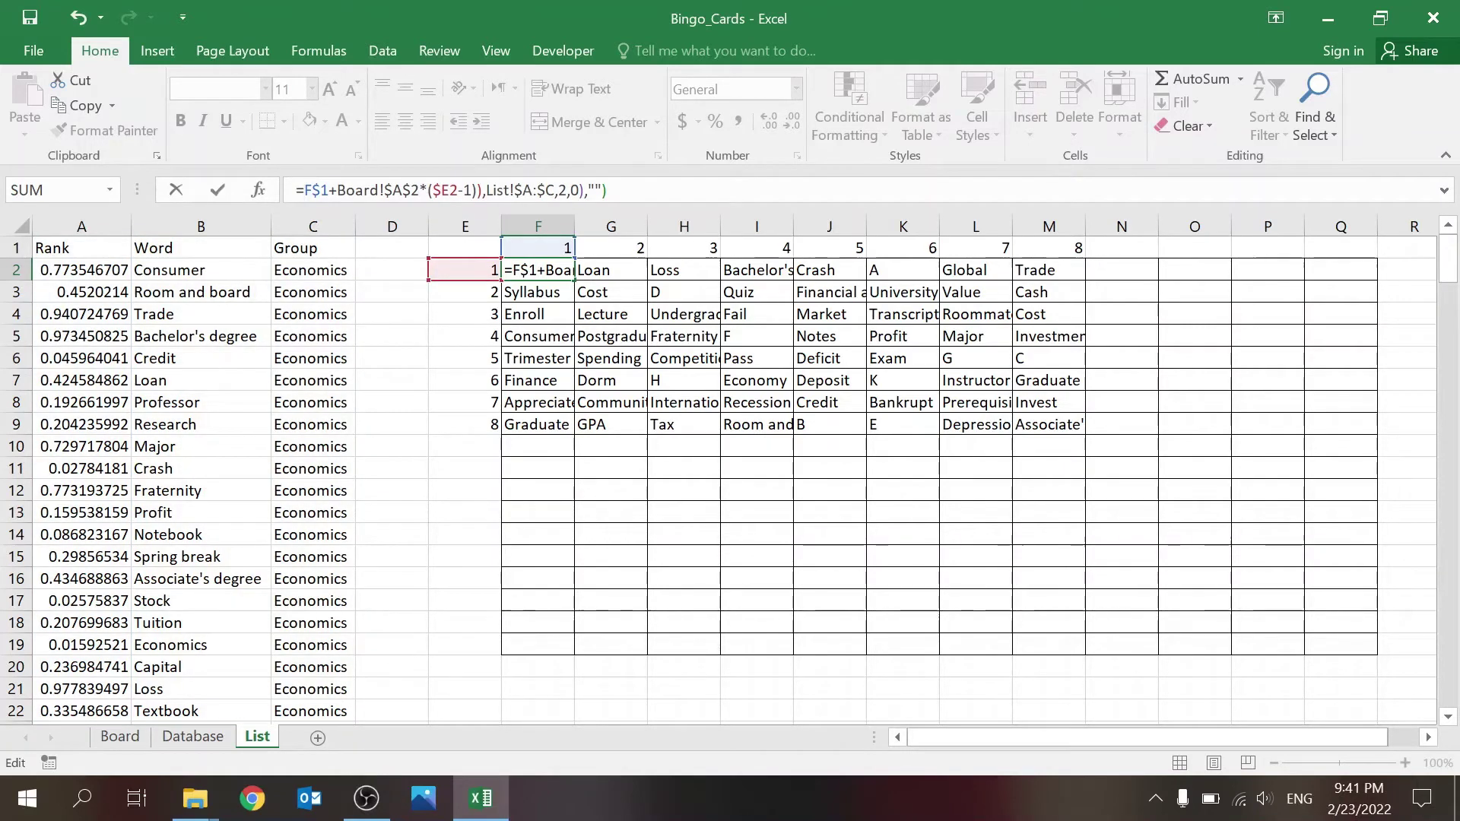
left_click_drag(477, 190, 607, 190)
key("BackSpace")
key("Return")
key("Up")
left_click_drag(576, 282, 1086, 432)
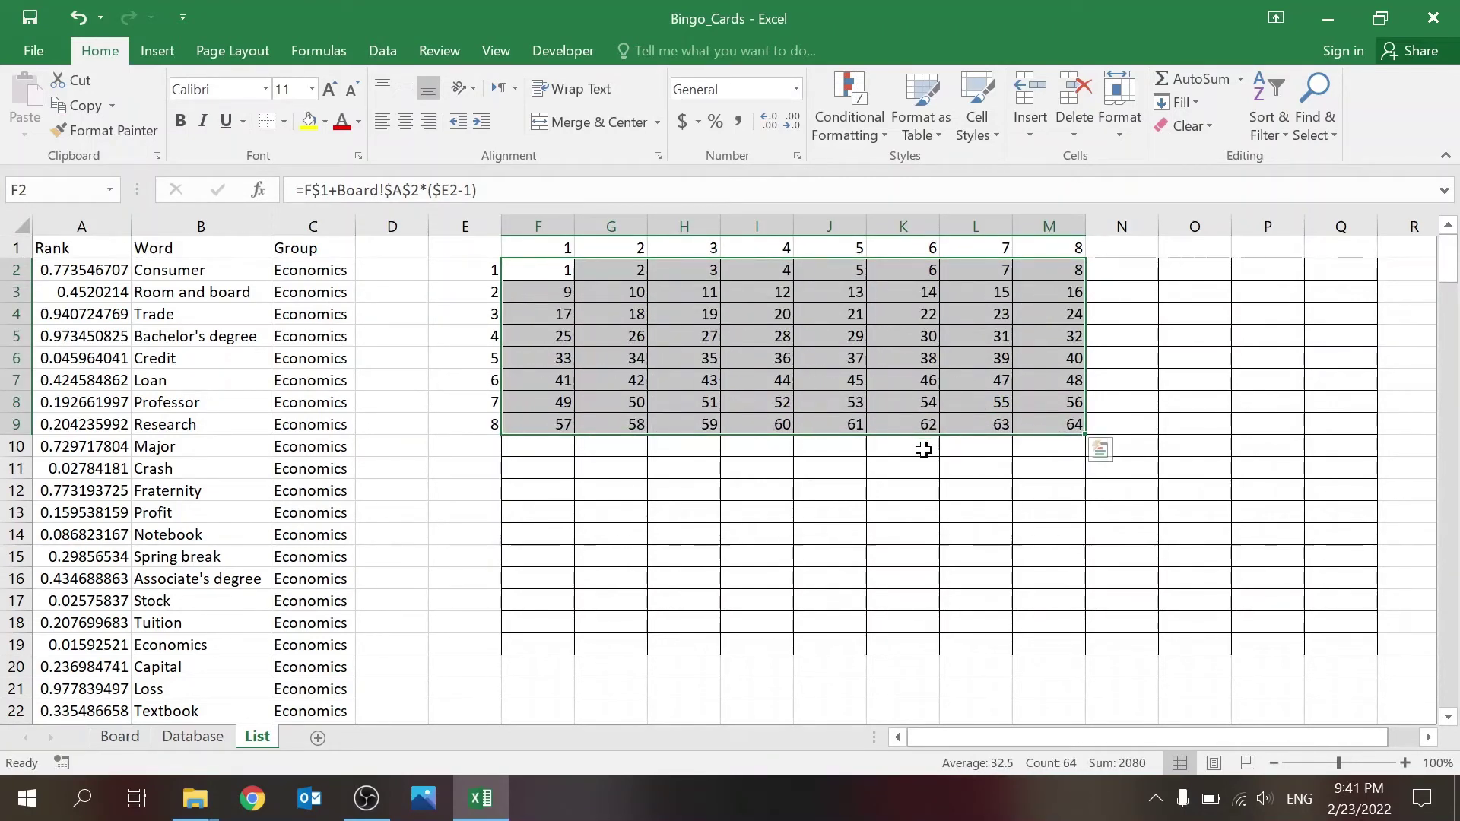
key("ctrl+z")
key("ctrl+z")
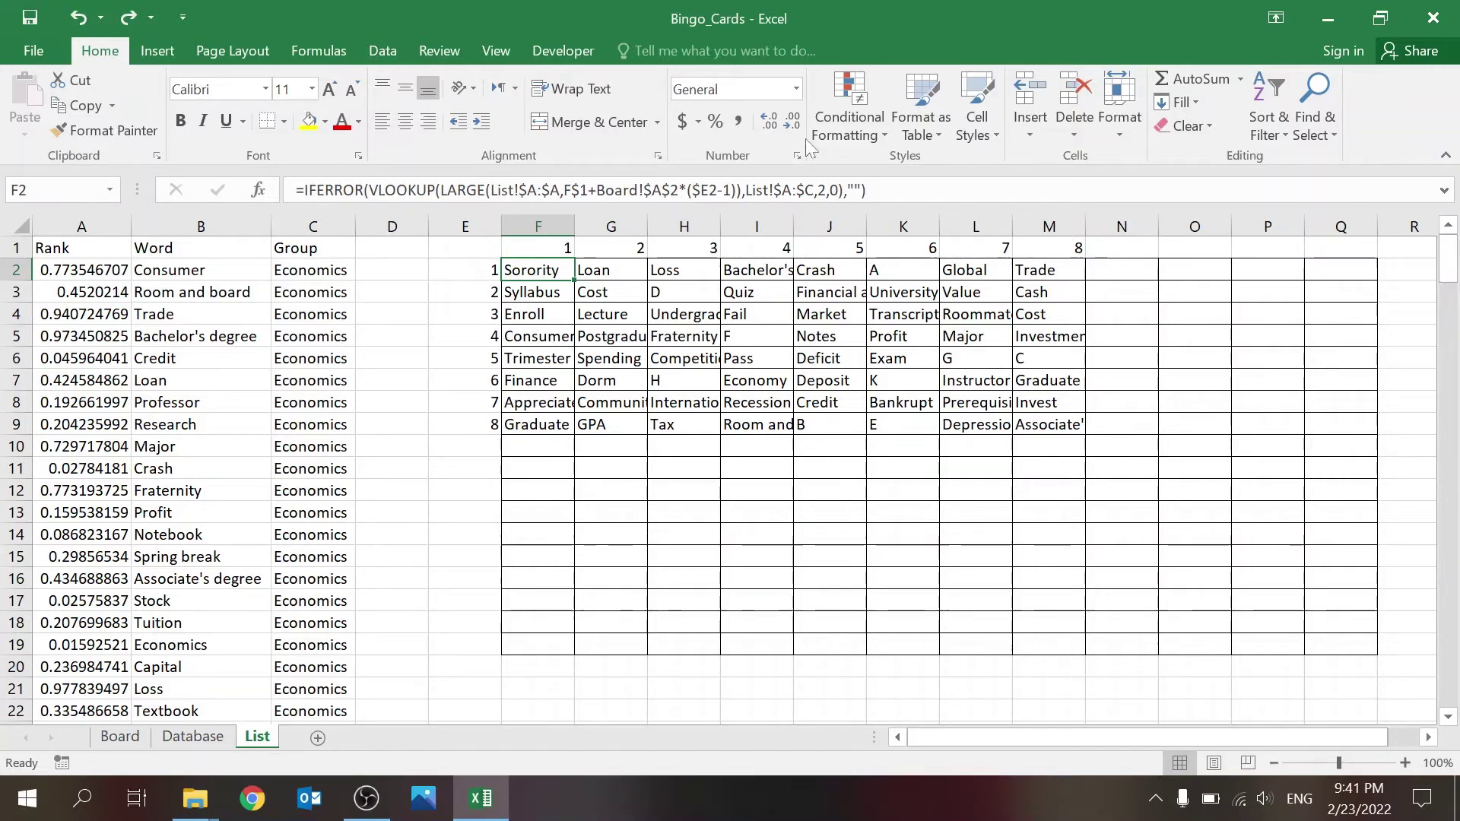
left_click(1124, 293)
left_click(1134, 272)
key("Right")
left_click(1112, 465)
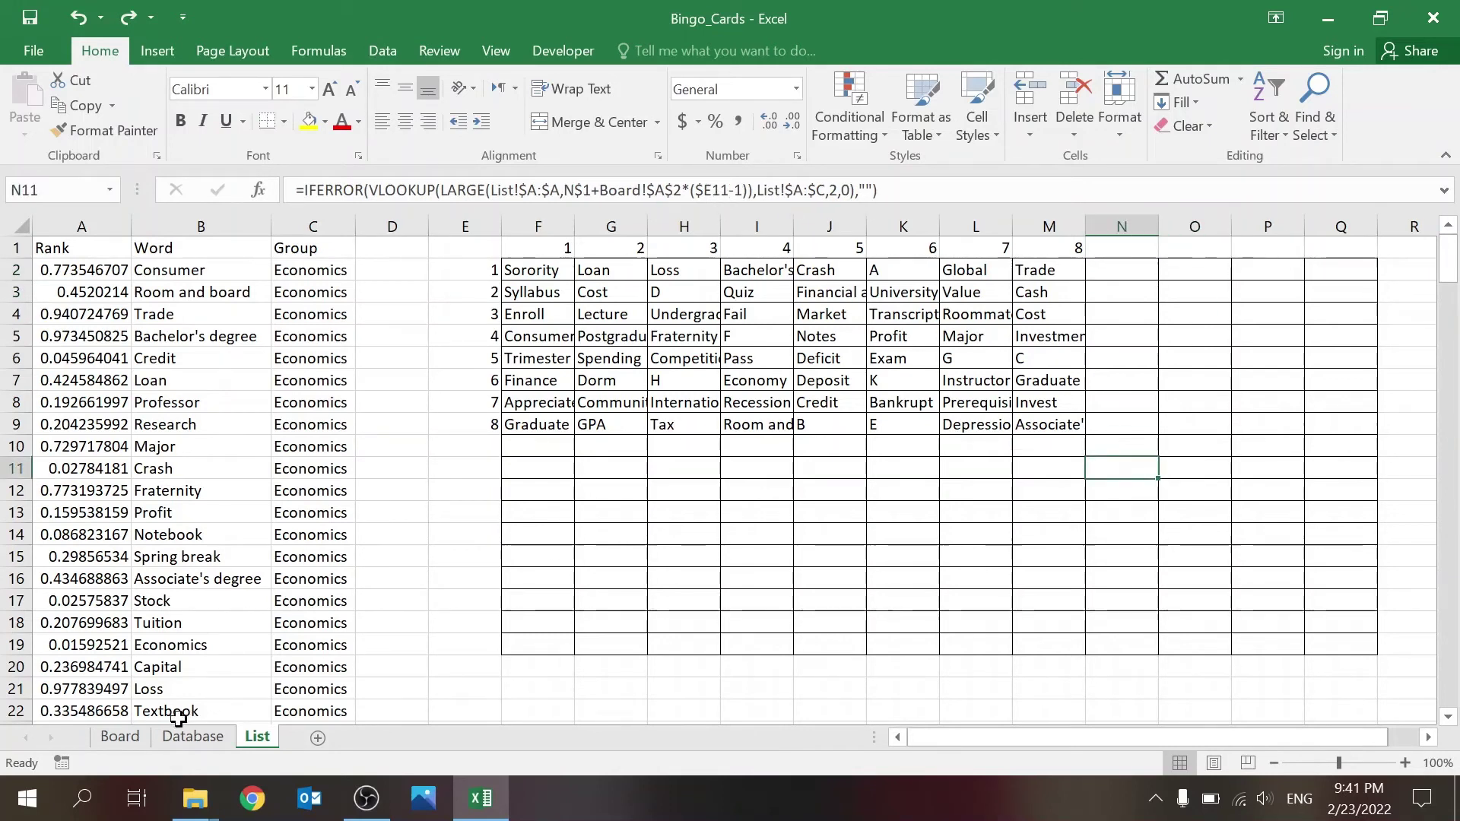
Select grid cells F2:K4 on the List sheet, then view the board on the Board sheet
left_click(552, 271)
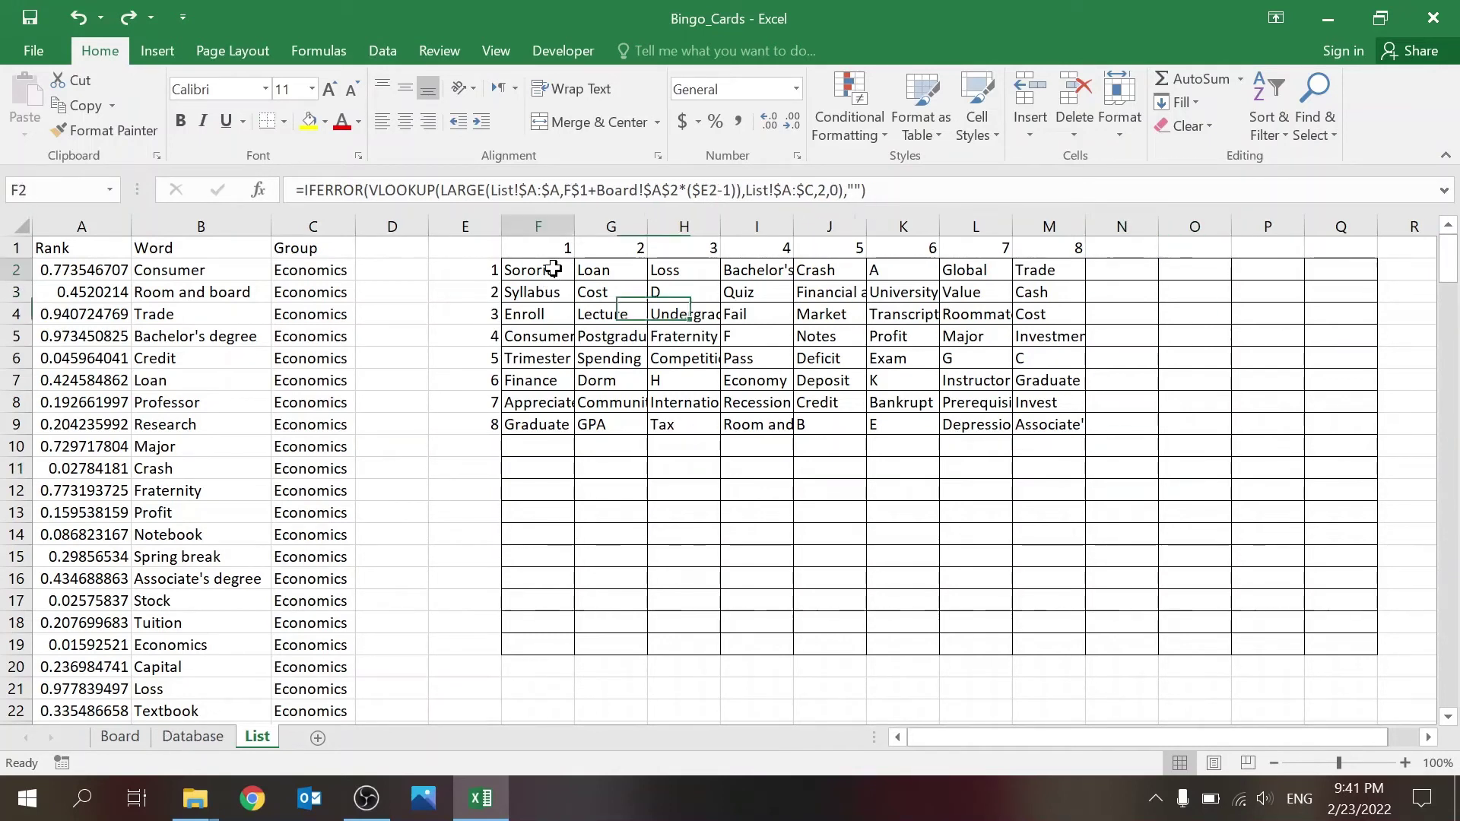
left_click(673, 445)
left_click_drag(551, 271, 1041, 419)
left_click(138, 743)
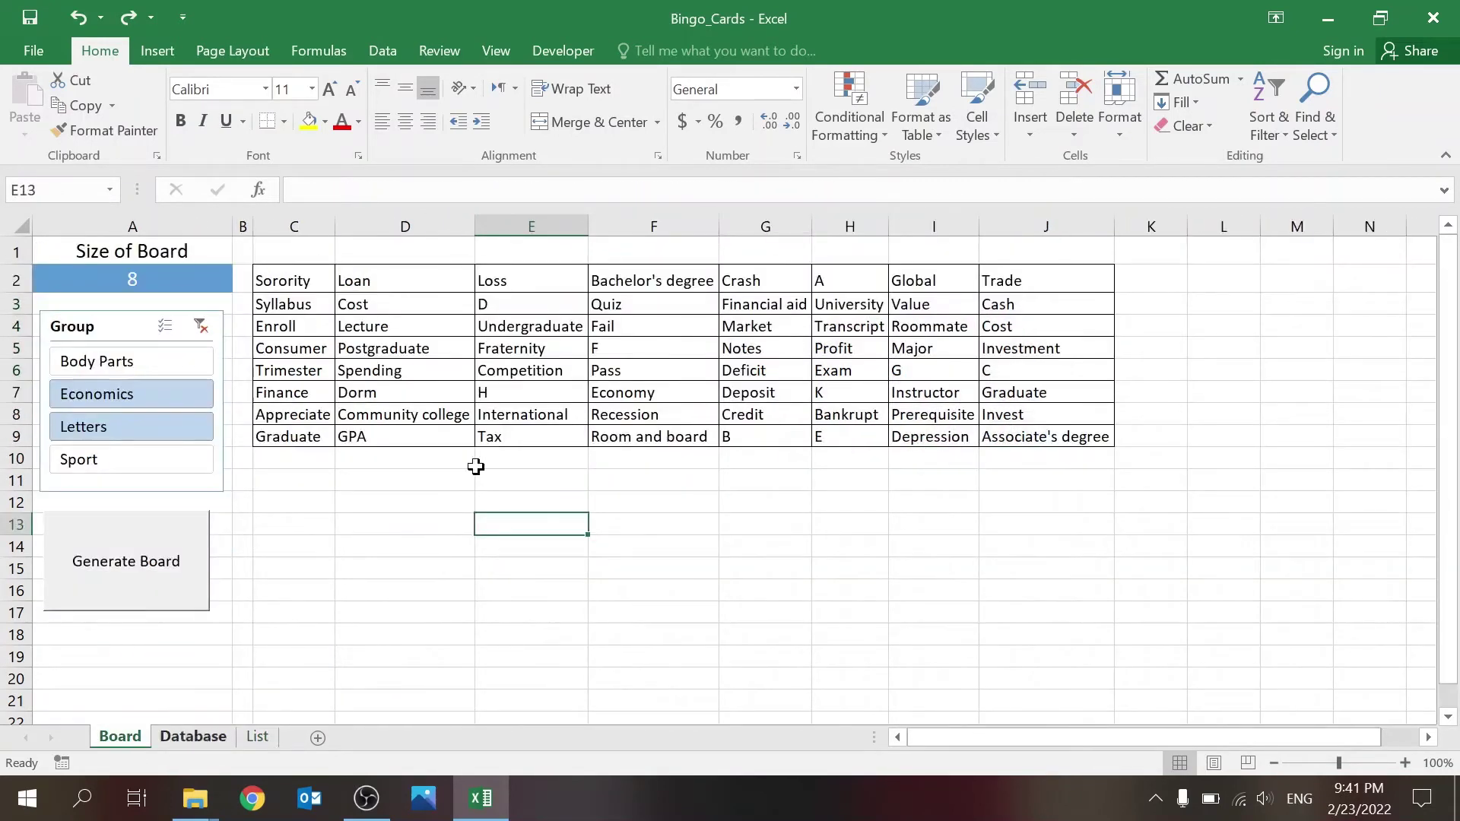
left_click(296, 303)
left_click(298, 278)
left_click(472, 509)
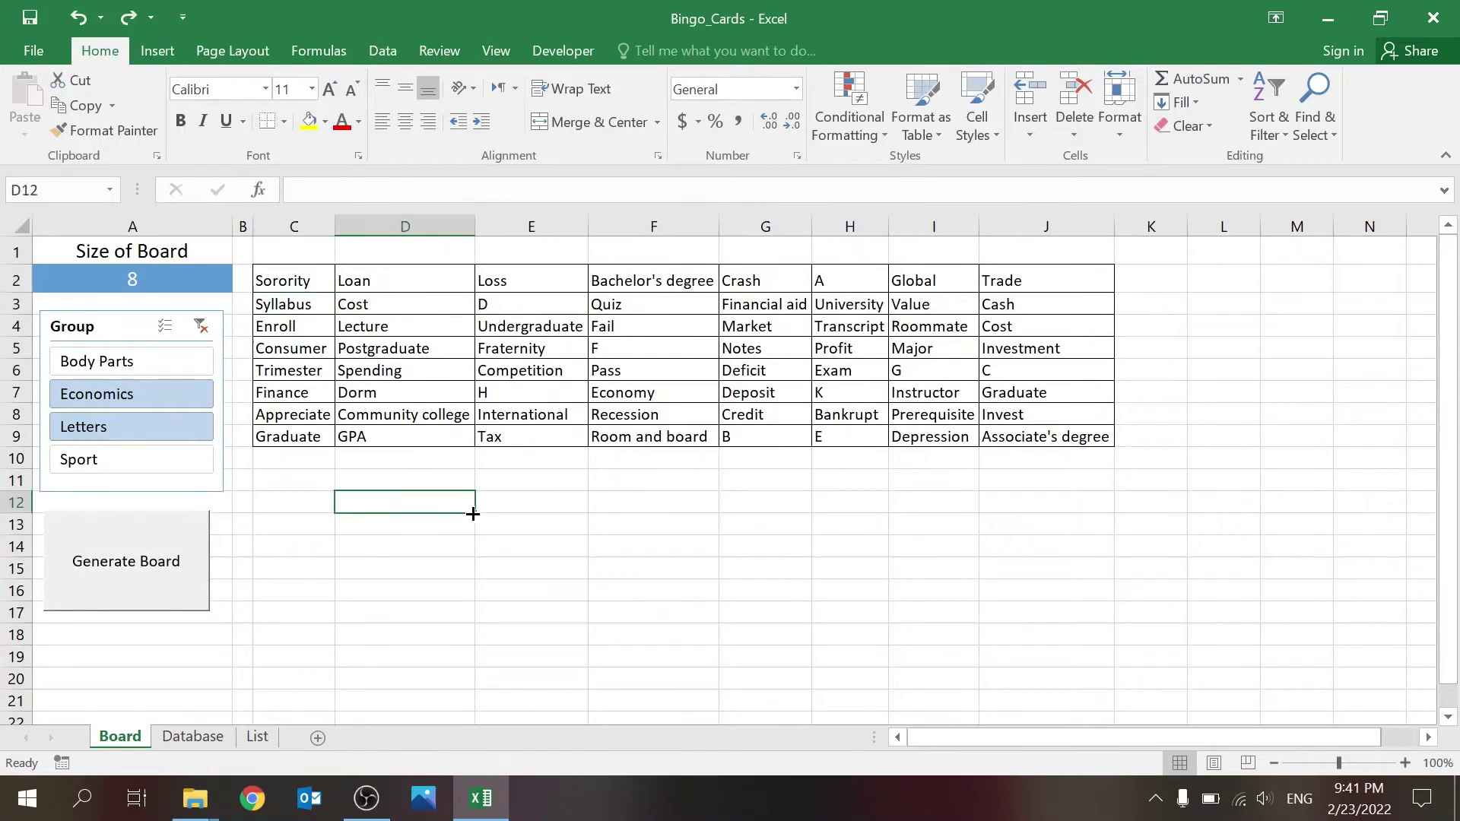
left_click(534, 527)
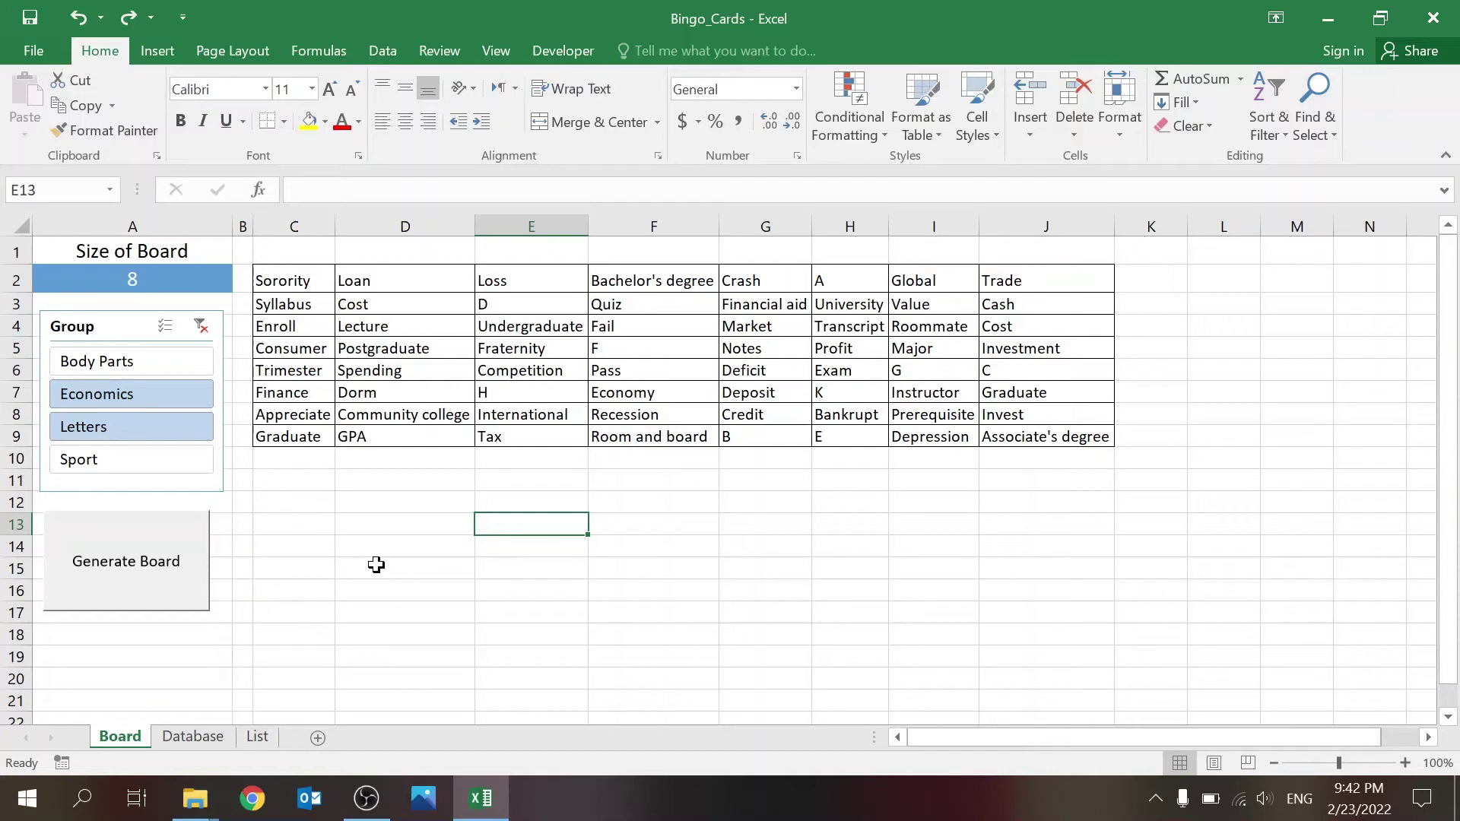
right_click(146, 557)
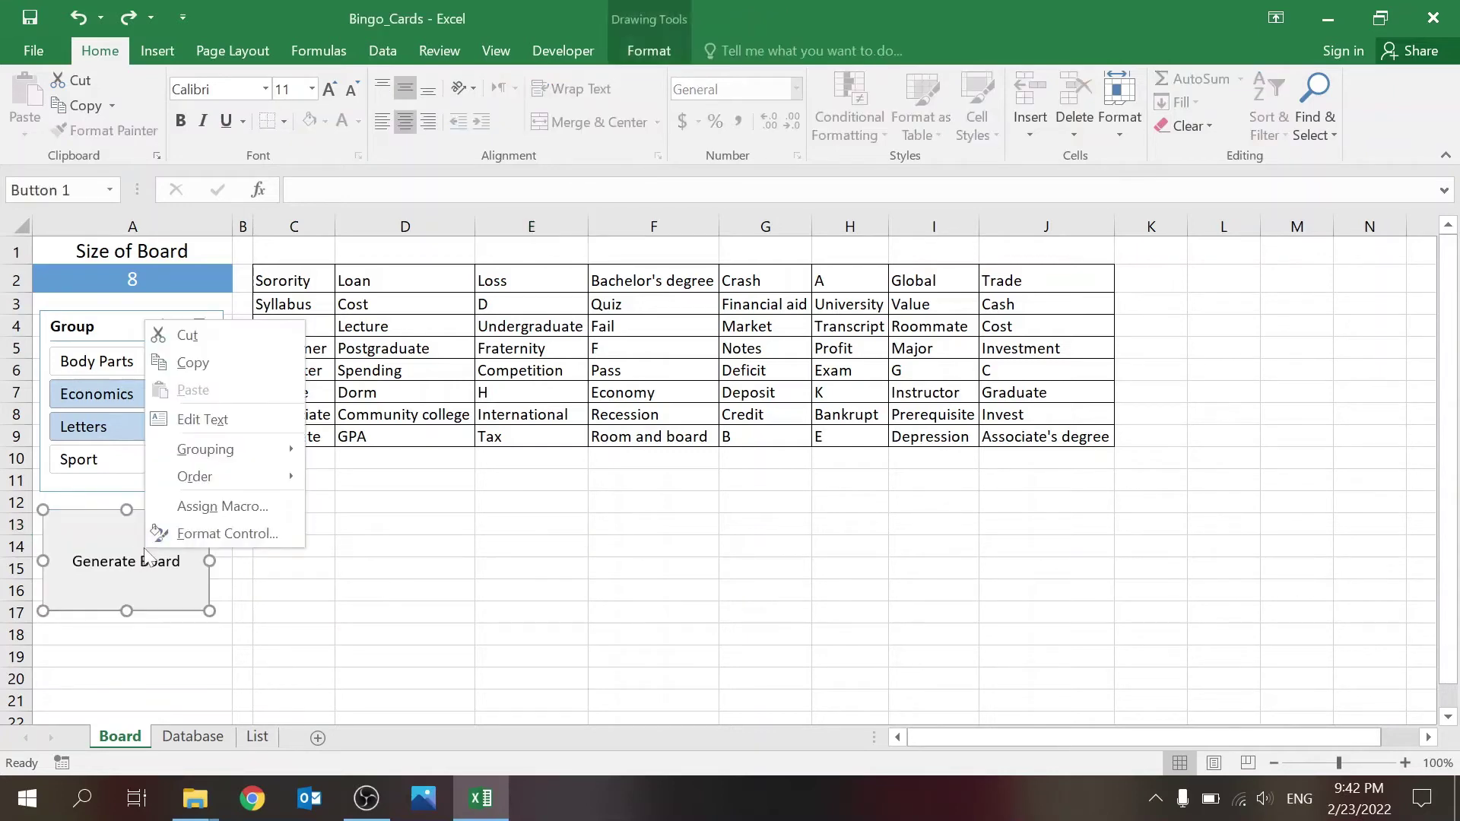
left_click(257, 507)
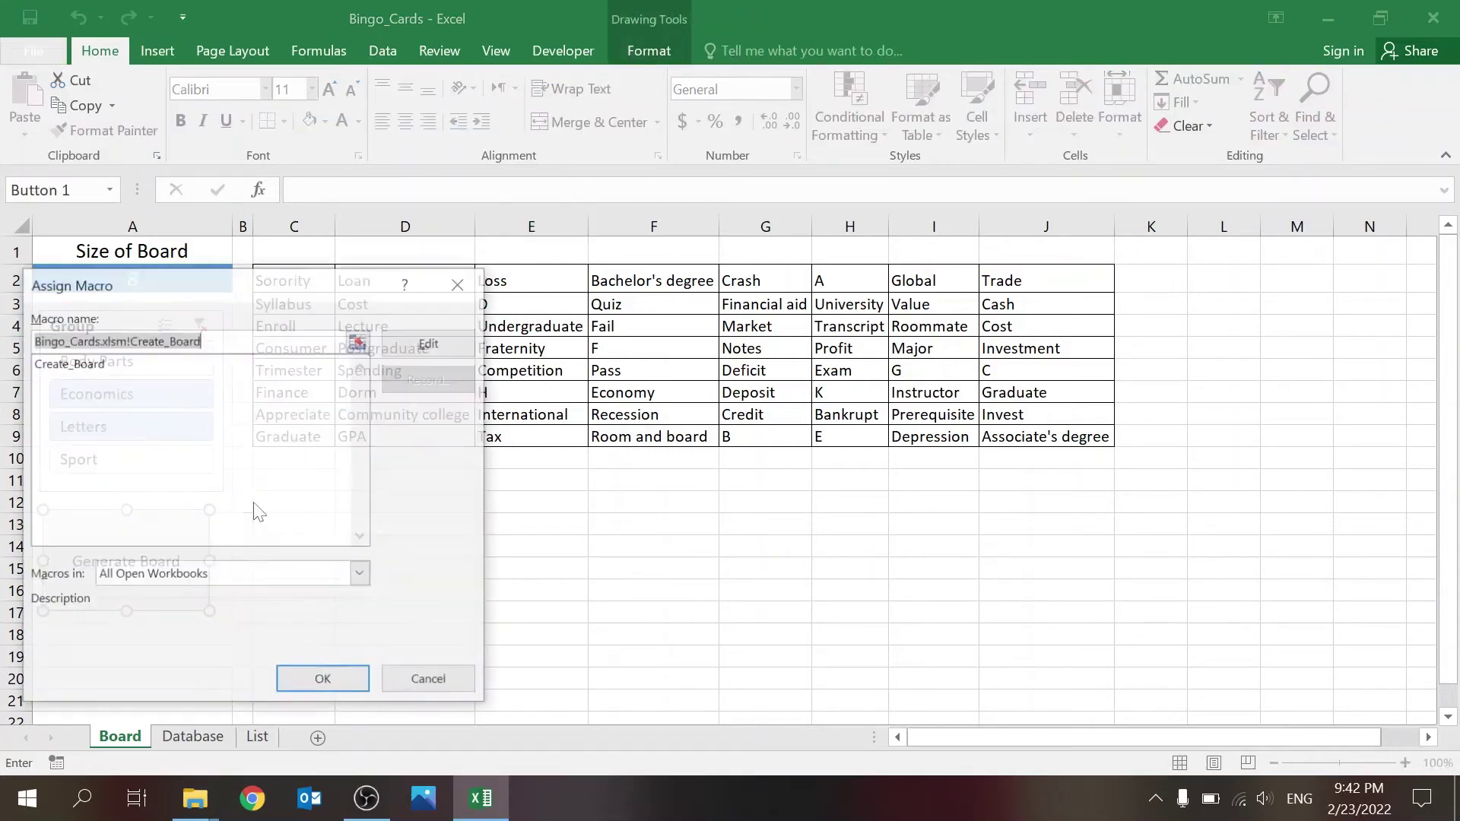
left_click(122, 363)
left_click(411, 342)
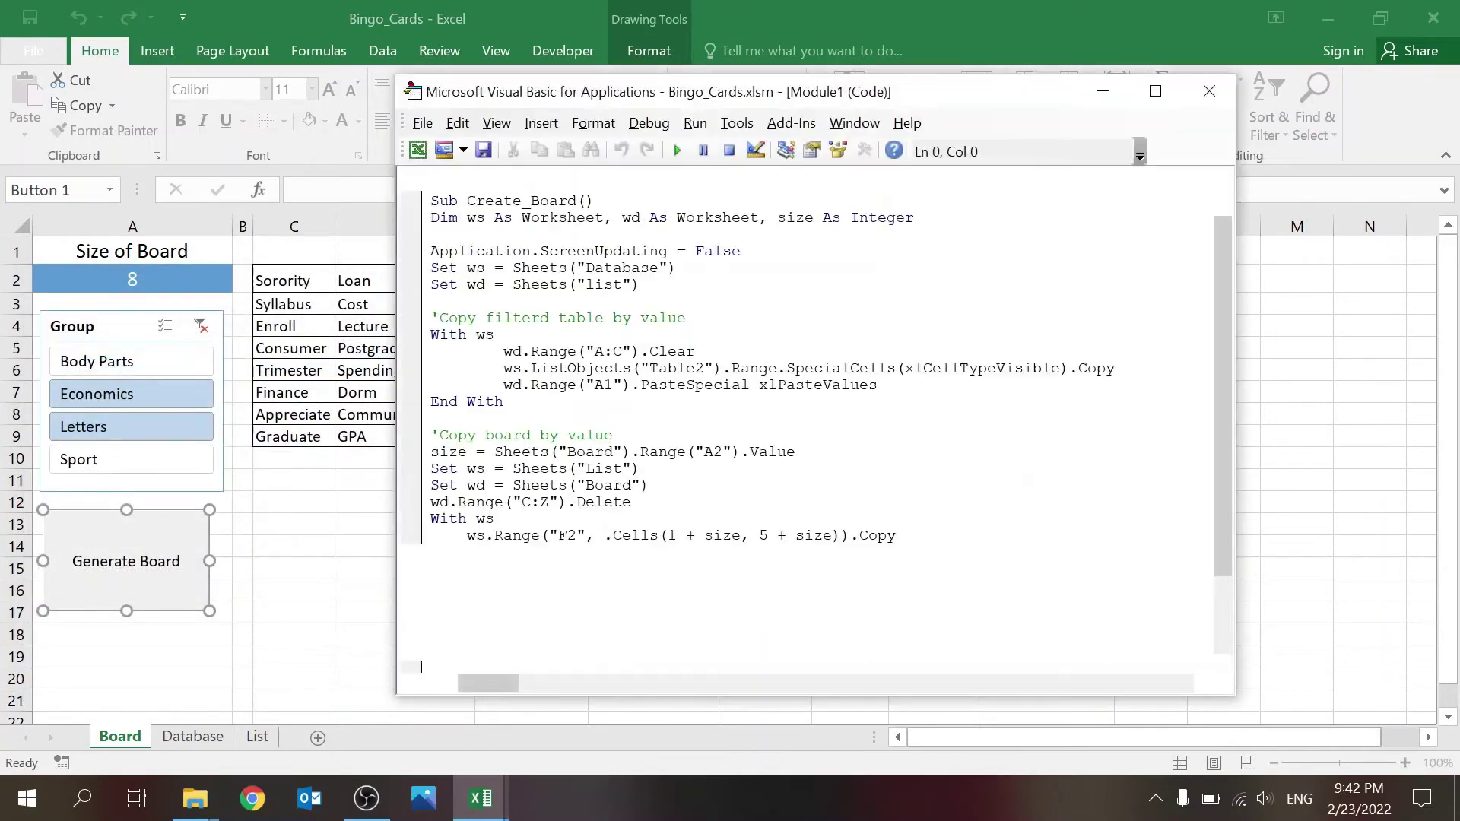
mouse_move(1220, 272)
left_mouse_down()
mouse_move(1217, 531)
mouse_move(1217, 258)
left_mouse_up()
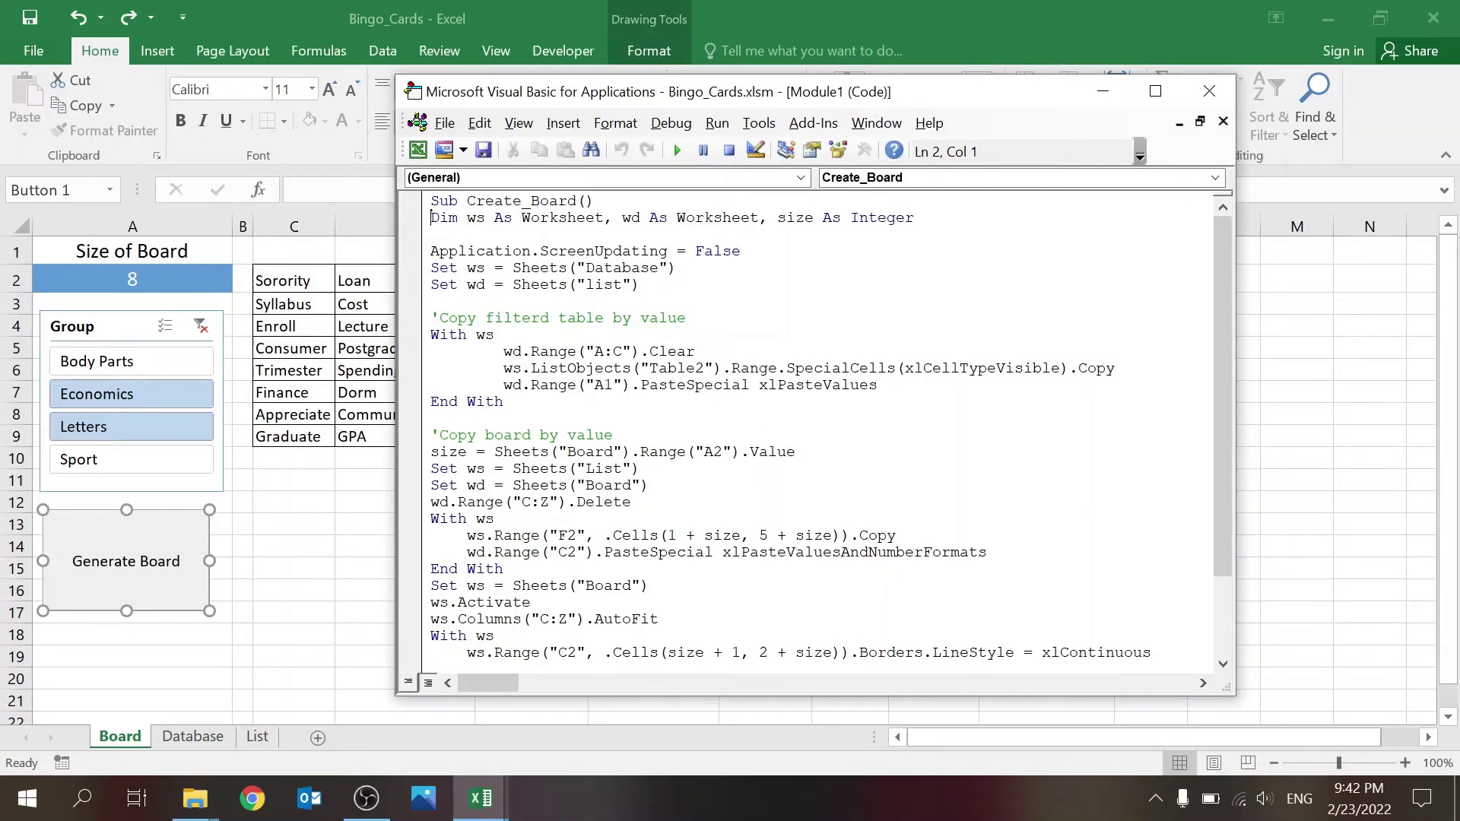
left_click_drag(995, 93, 1221, 91)
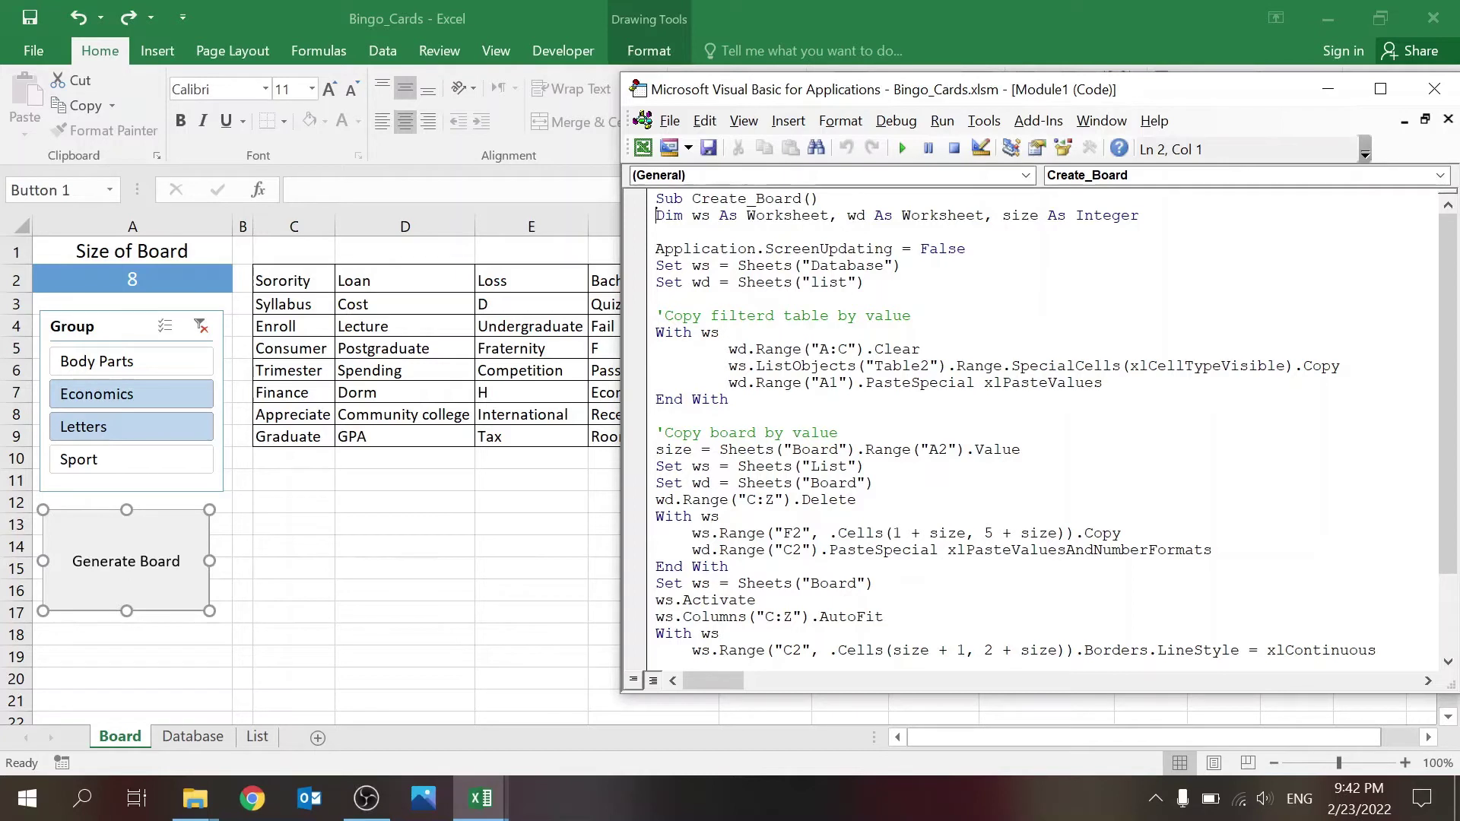
left_click(1139, 215)
Step through Create_Board's ScreenUpdating line, Database and list sheet assignments, and With ws block
left_click(655, 231)
left_click(966, 249)
left_click(903, 265)
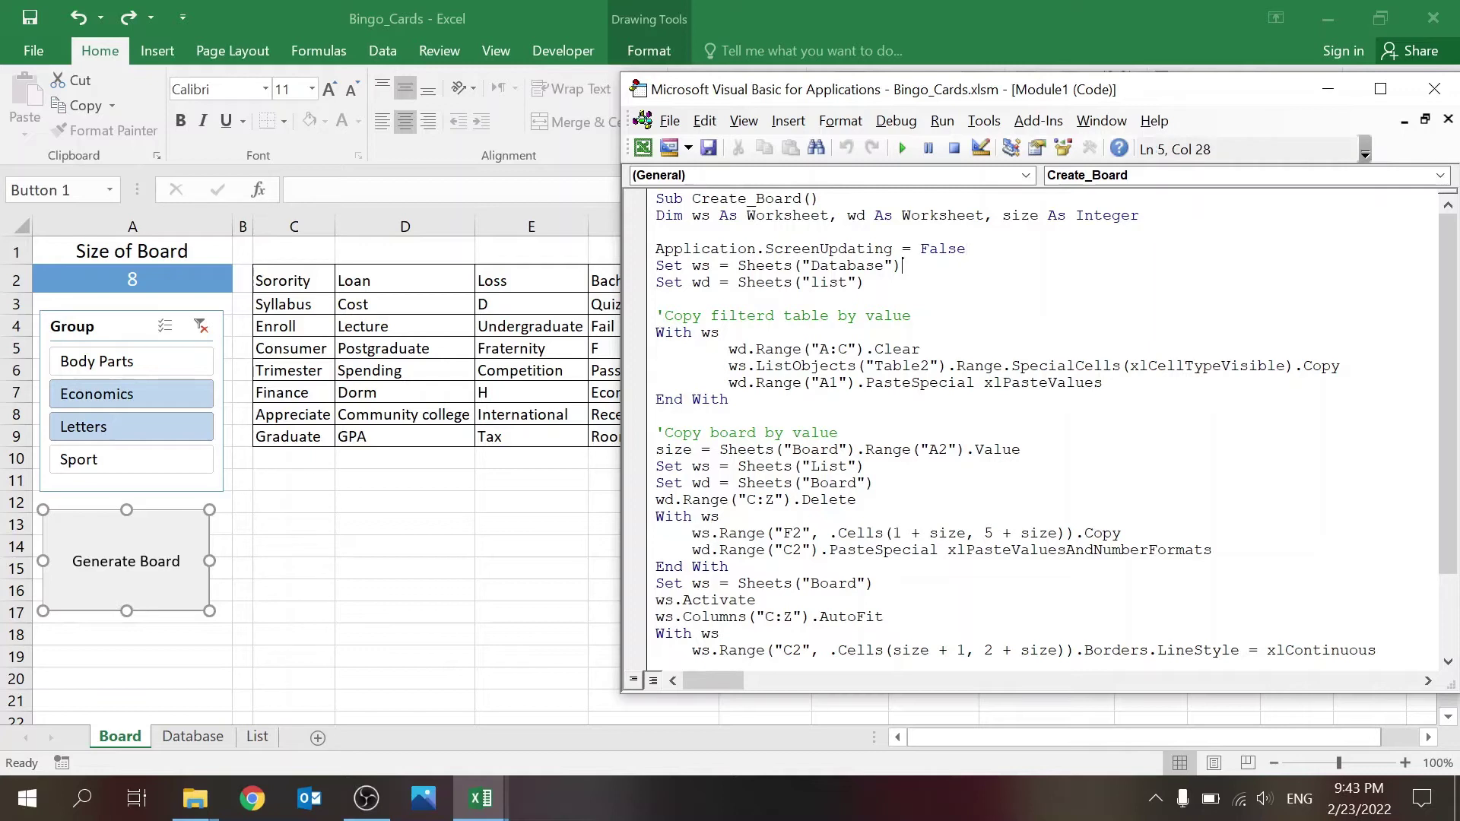
left_click(866, 282)
left_click(885, 265)
left_click(839, 282)
left_click(656, 299)
left_click(912, 314)
left_click(692, 332)
left_click(729, 400)
left_click(921, 349)
key("alt+F11")
left_click(306, 625)
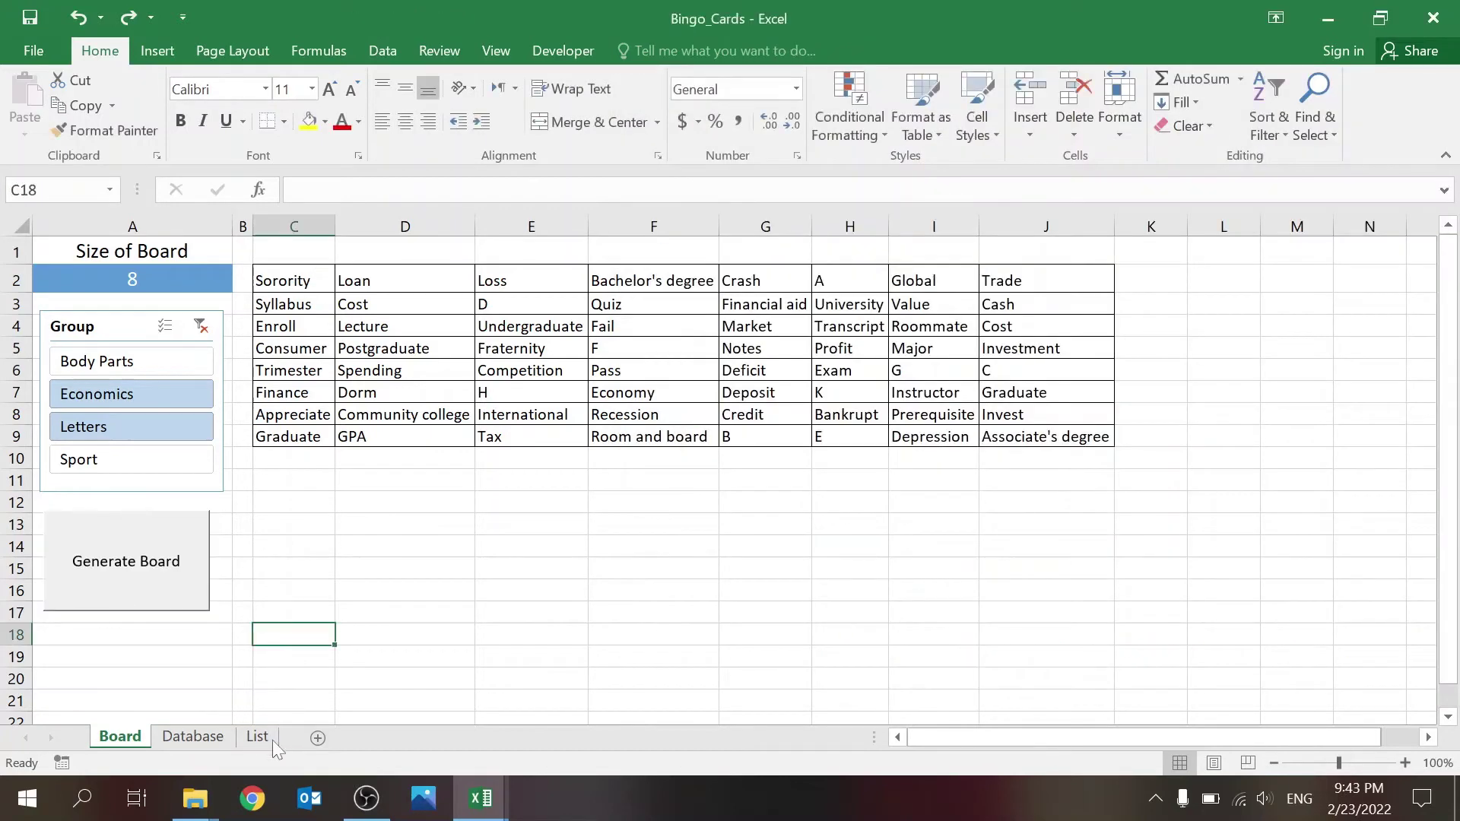
left_click(258, 736)
left_click(432, 663)
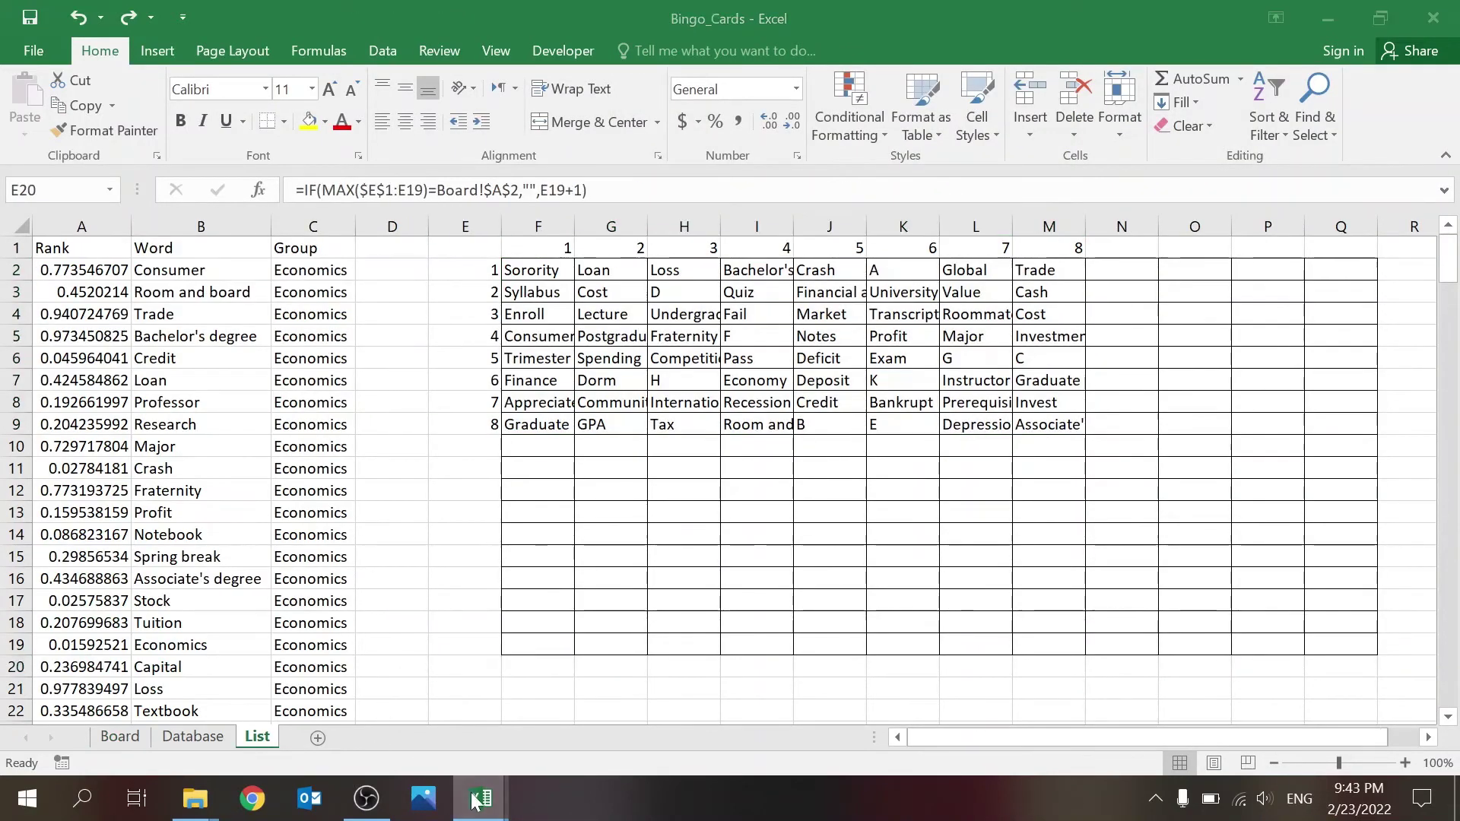
mouse_move(480, 798)
left_click(578, 707)
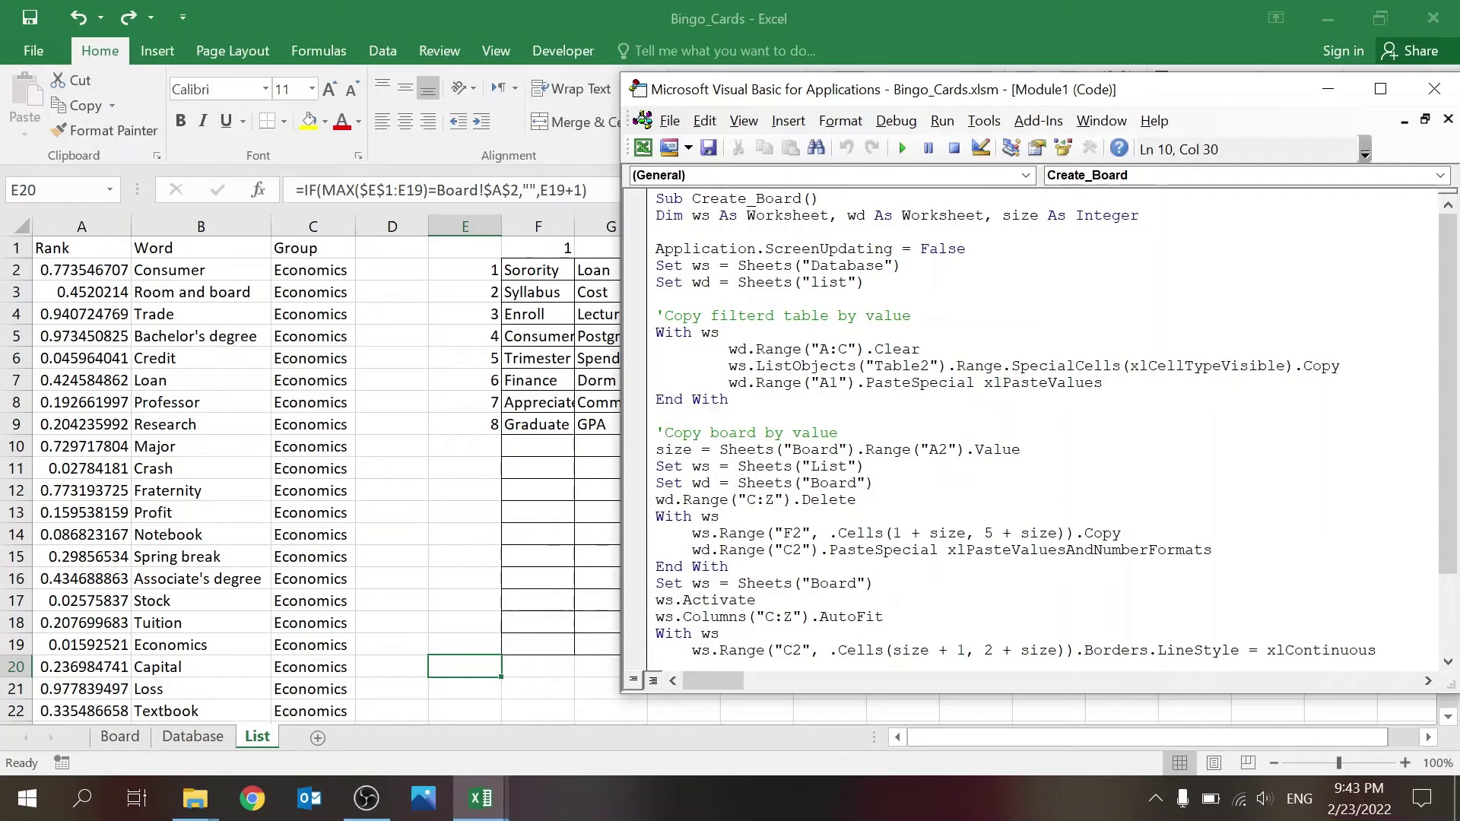
left_click(794, 365)
left_click(125, 738)
left_click(192, 736)
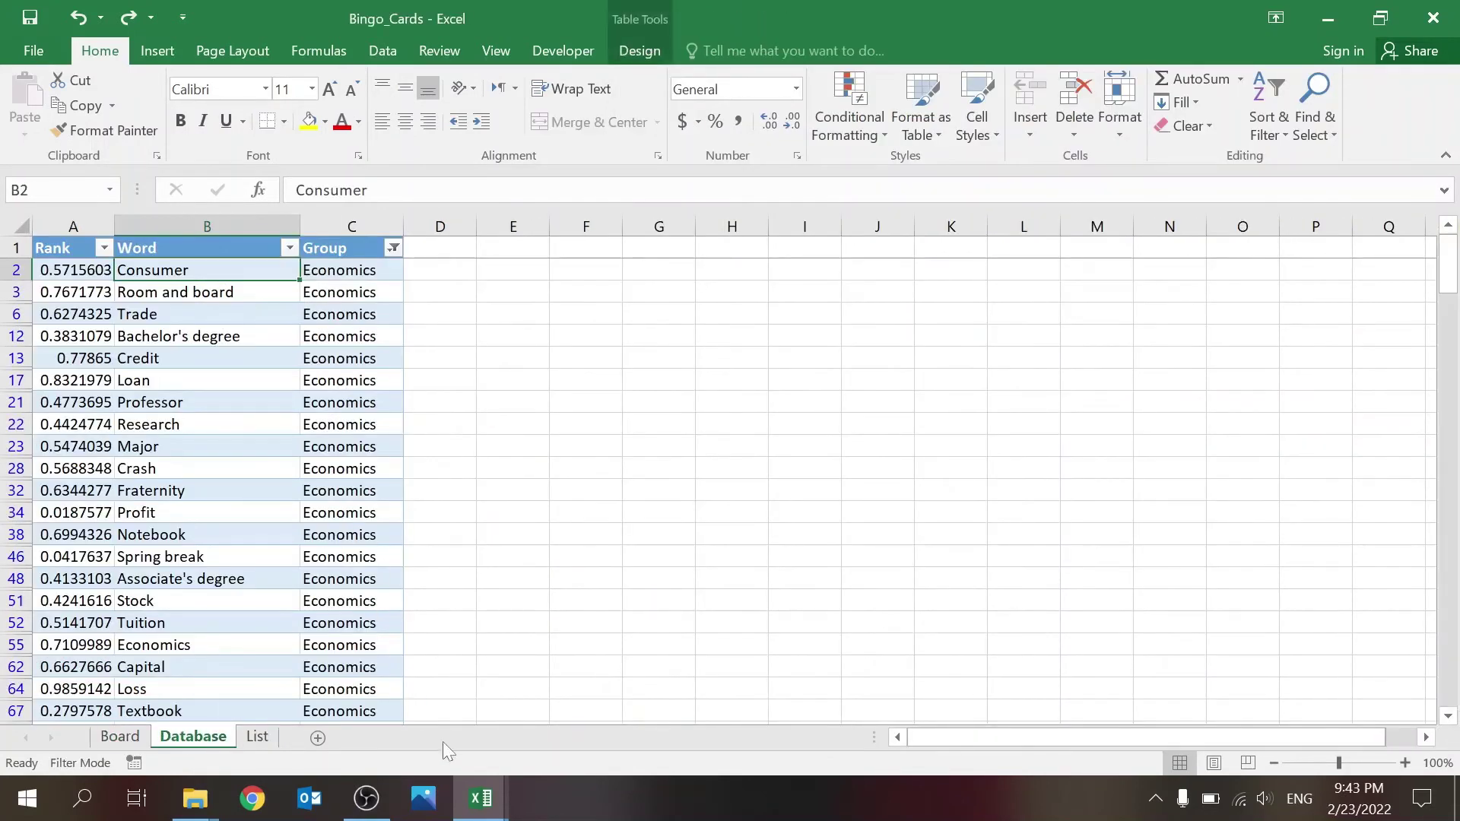
mouse_move(480, 799)
left_click(581, 673)
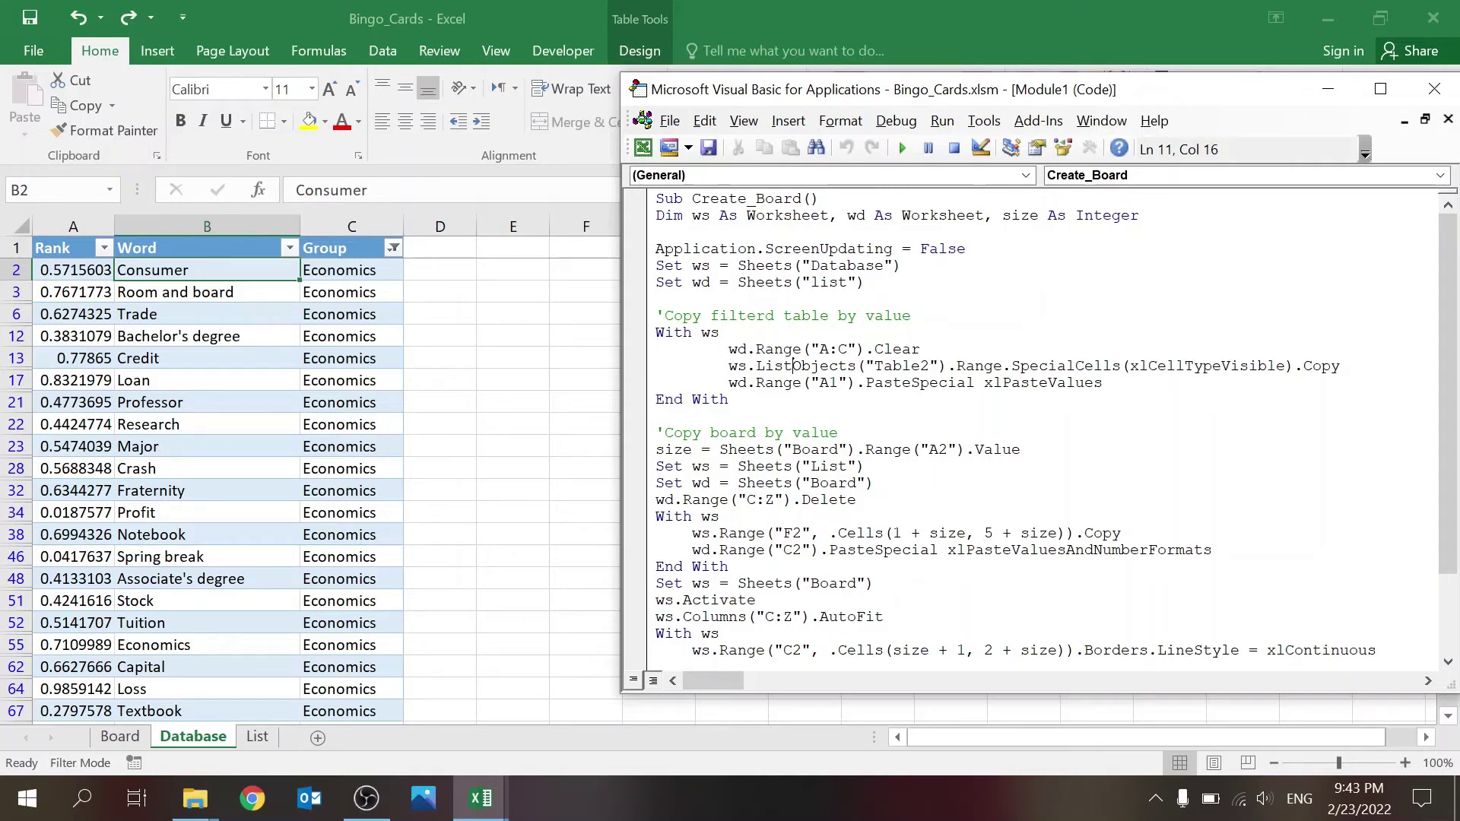
left_click_drag(1012, 365, 1295, 366)
left_click(656, 416)
left_click(728, 399)
left_click(263, 738)
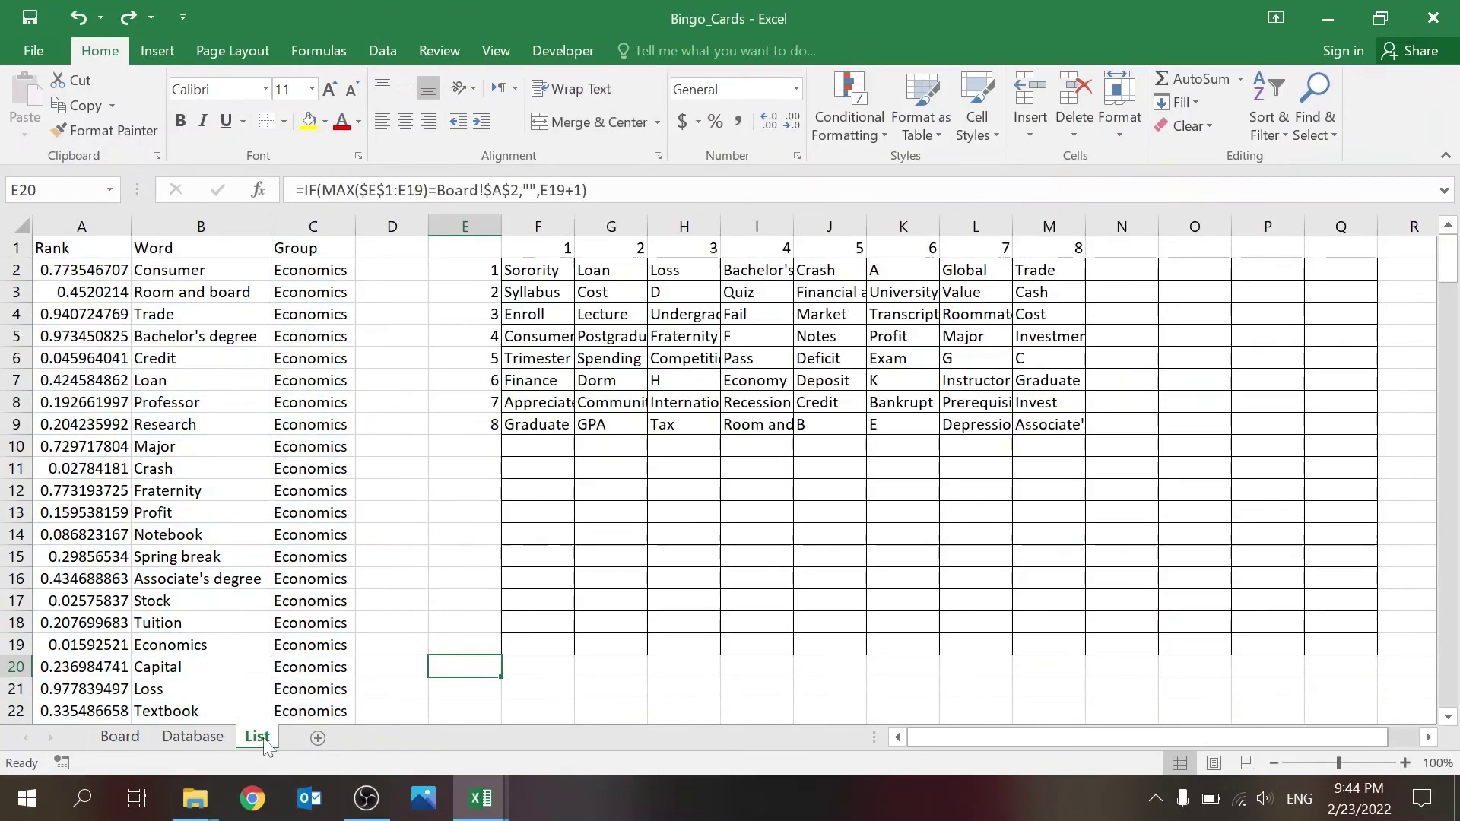
left_click(596, 684)
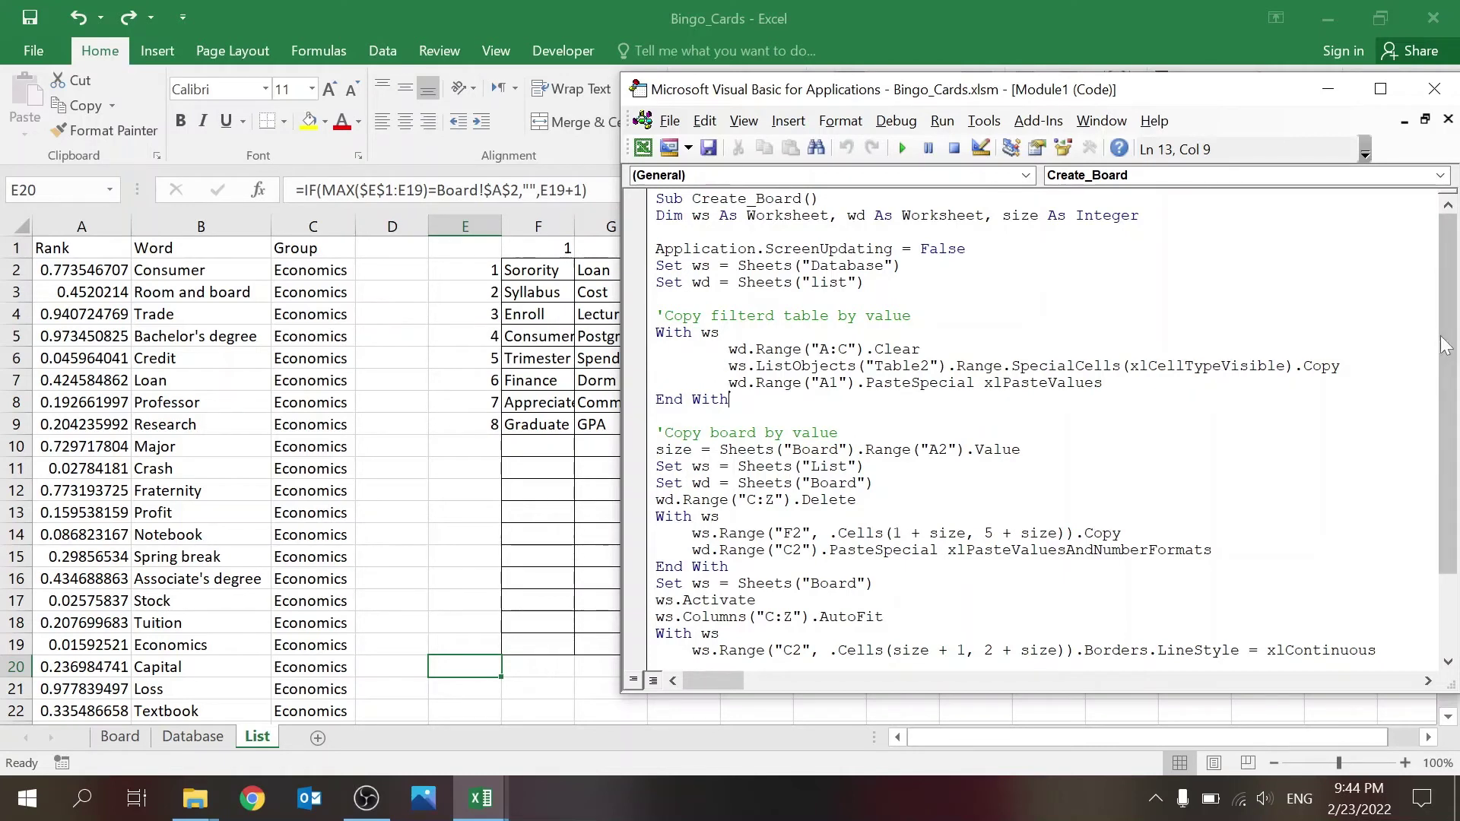
scroll(1056, 420, "down", 2)
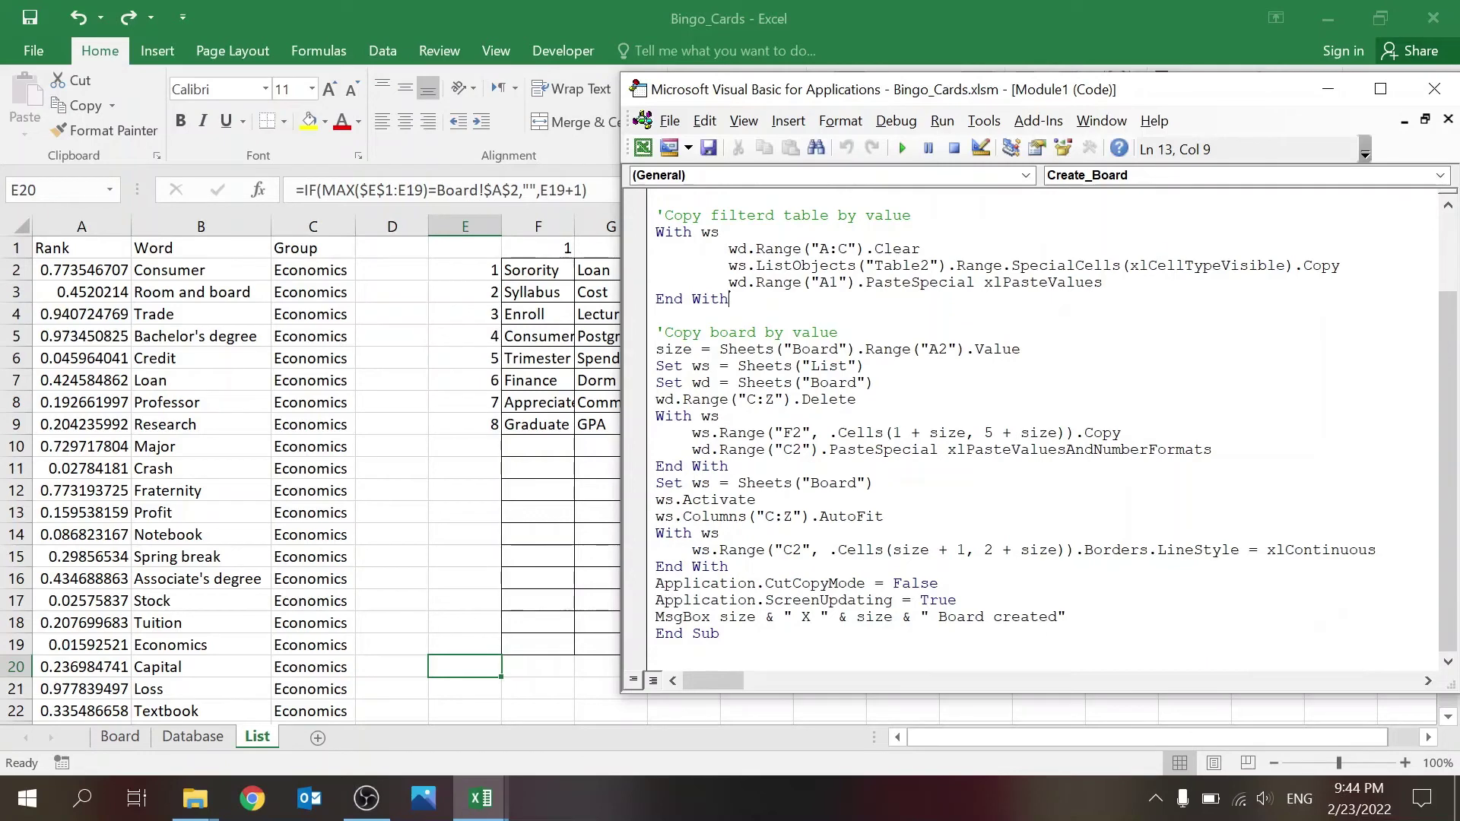
Place Excel's Board sheet, showing the 8x8 word board, beside the full Create_Board macro code
left_click(114, 737)
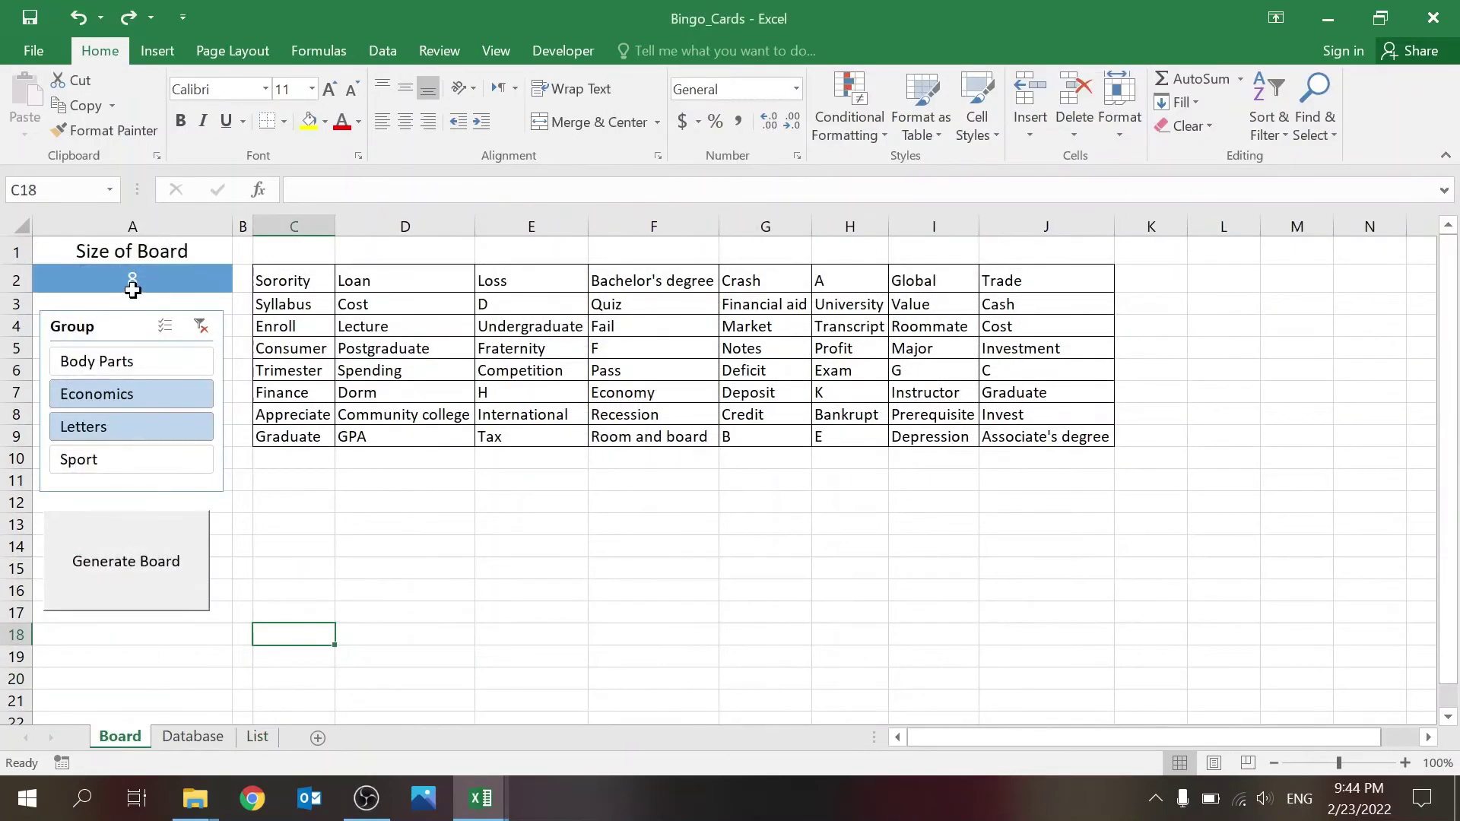
left_click(257, 736)
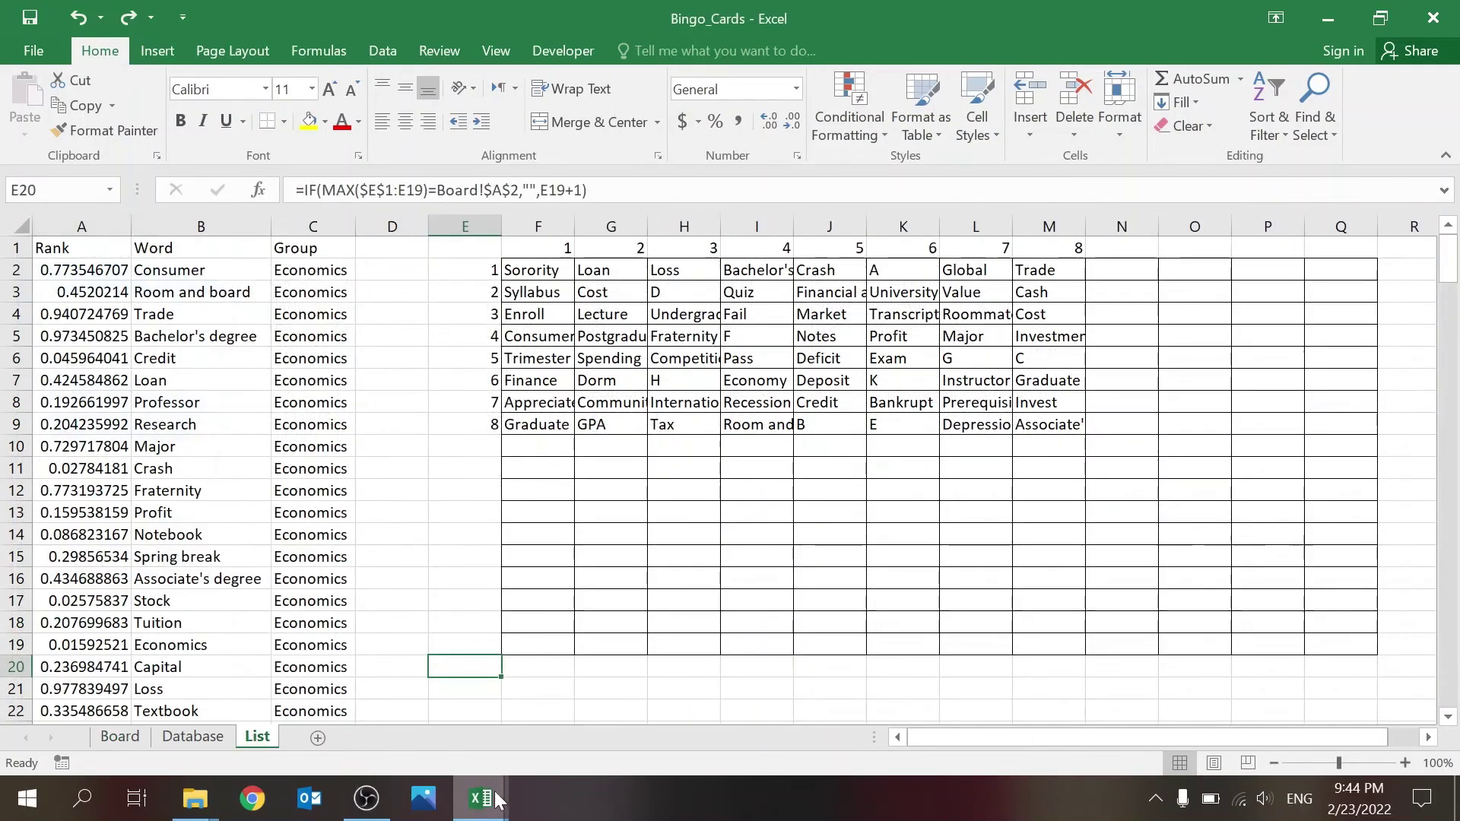
mouse_move(494, 800)
left_click(600, 749)
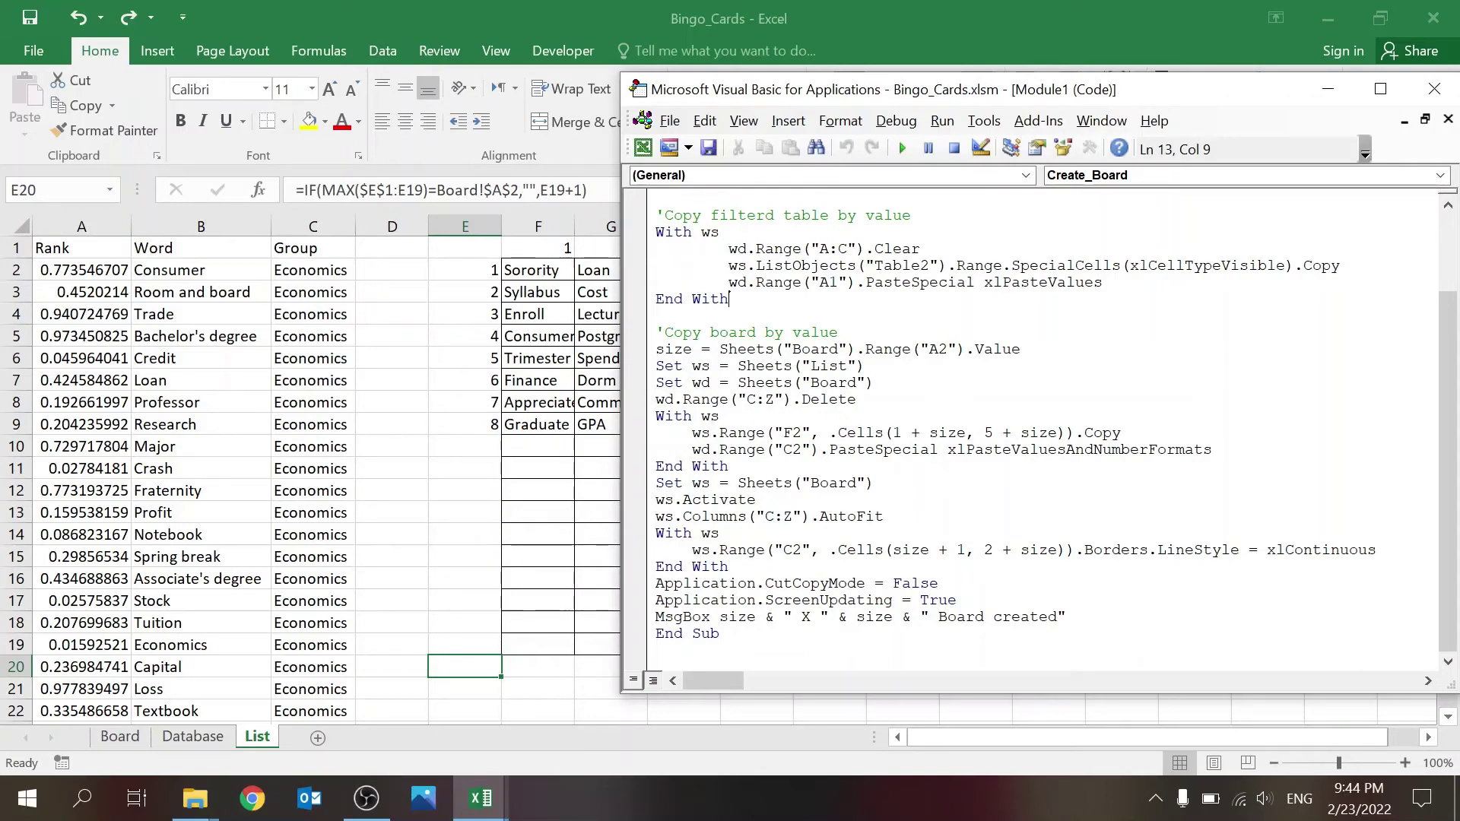
left_click(1120, 21)
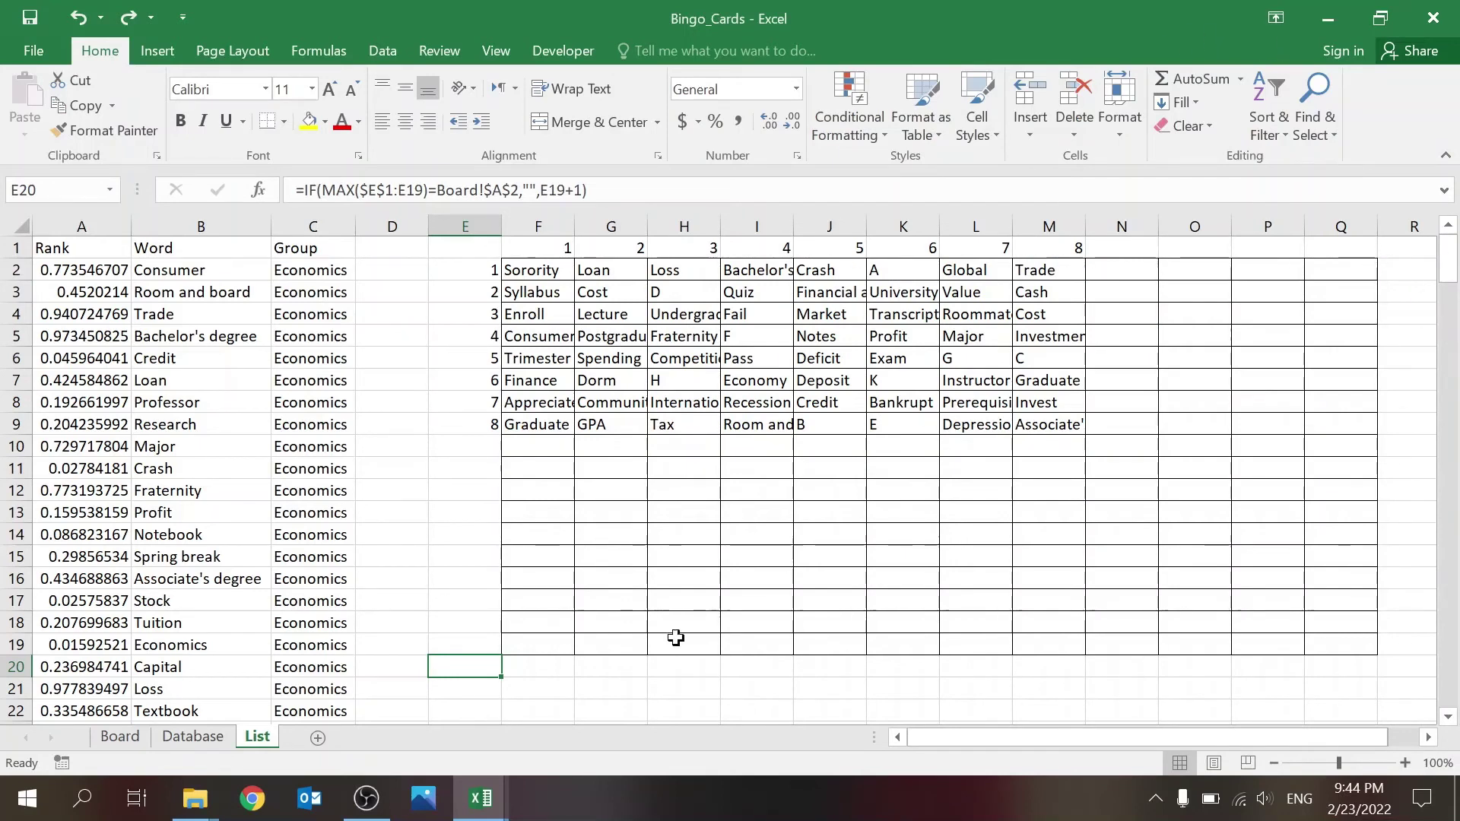
left_click(134, 748)
mouse_move(481, 799)
left_click(628, 704)
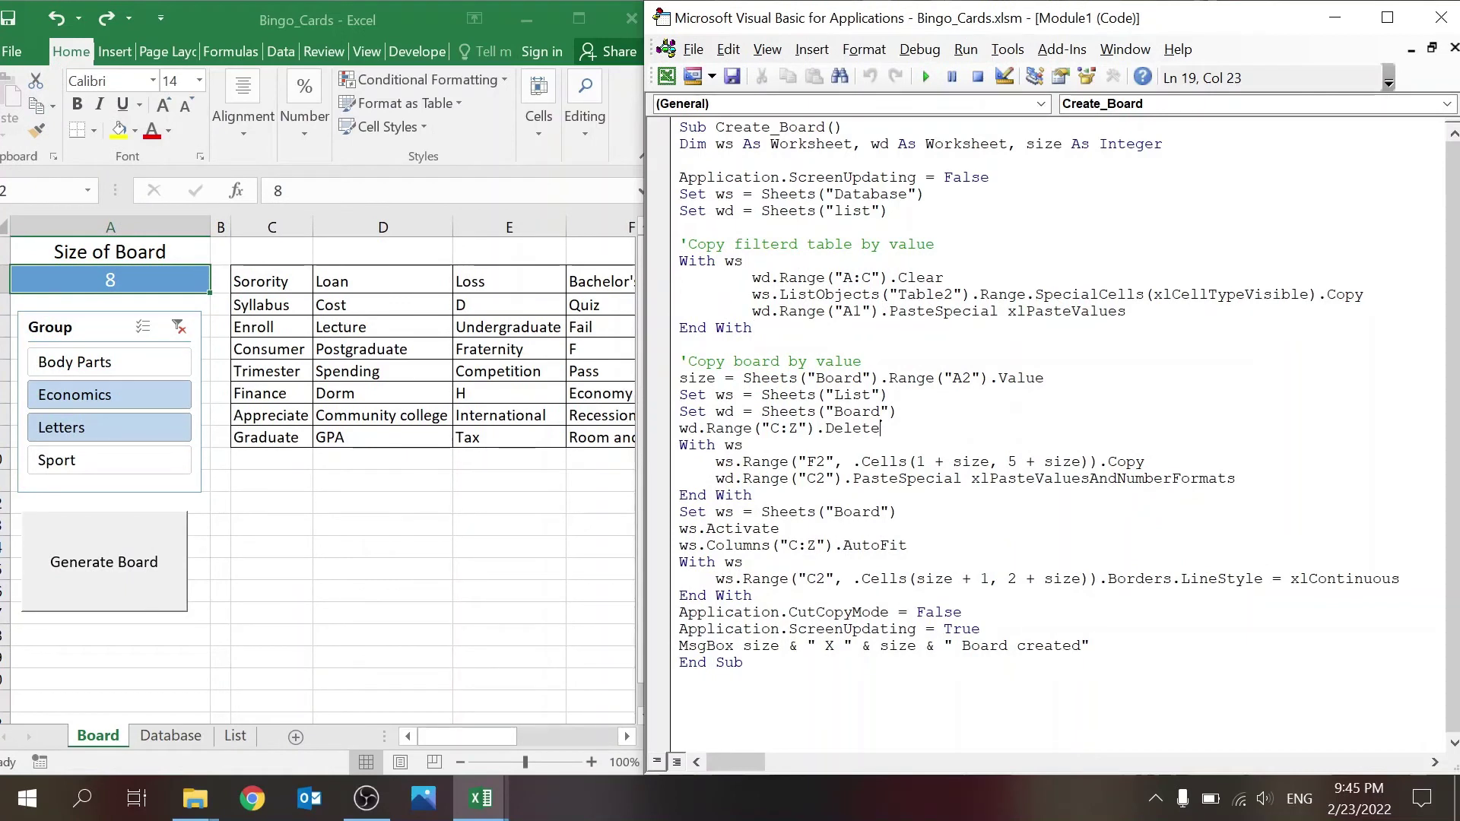
left_click(862, 361)
left_click(707, 378)
left_click(236, 736)
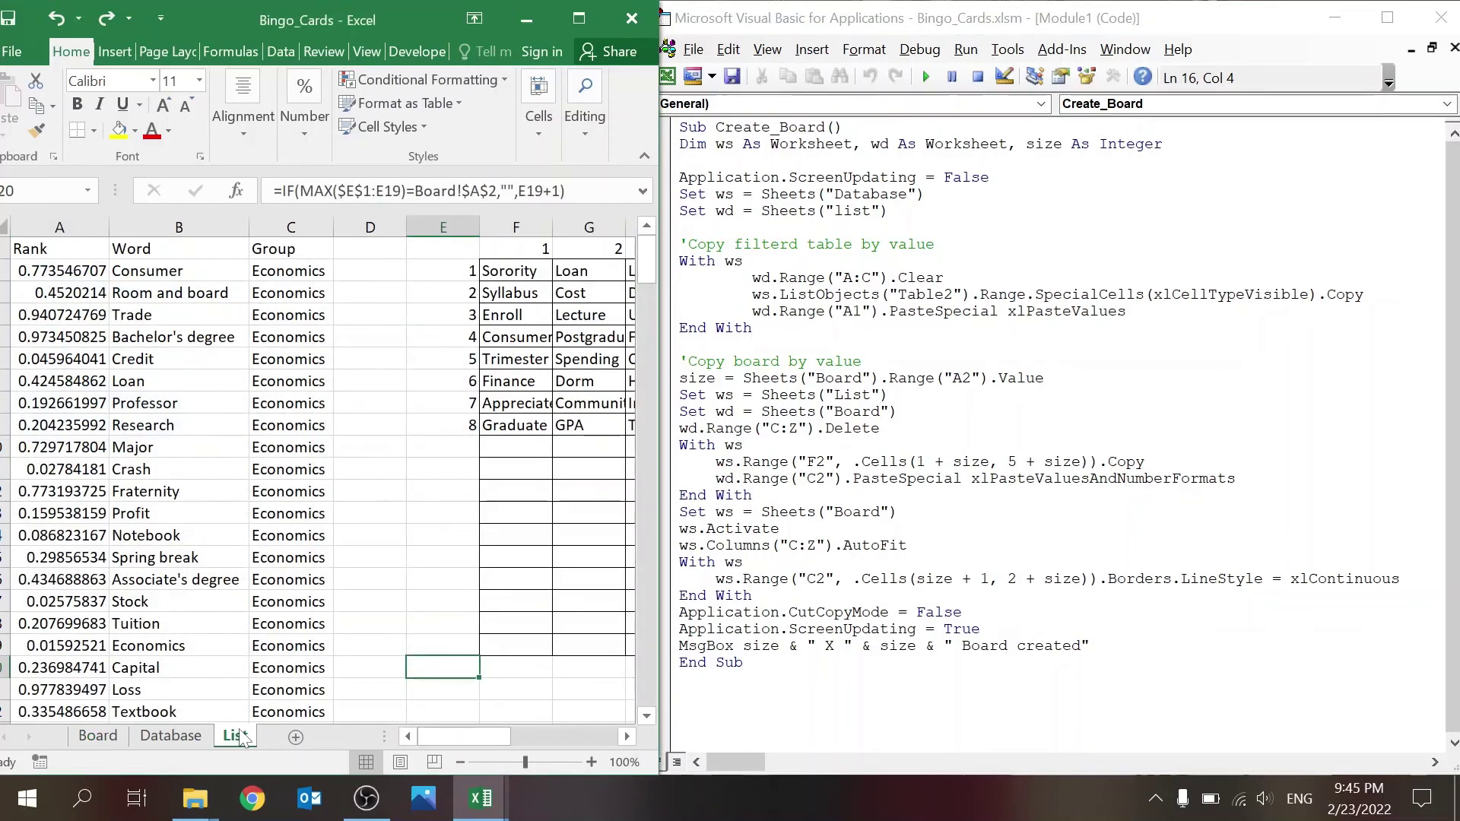
left_click(94, 735)
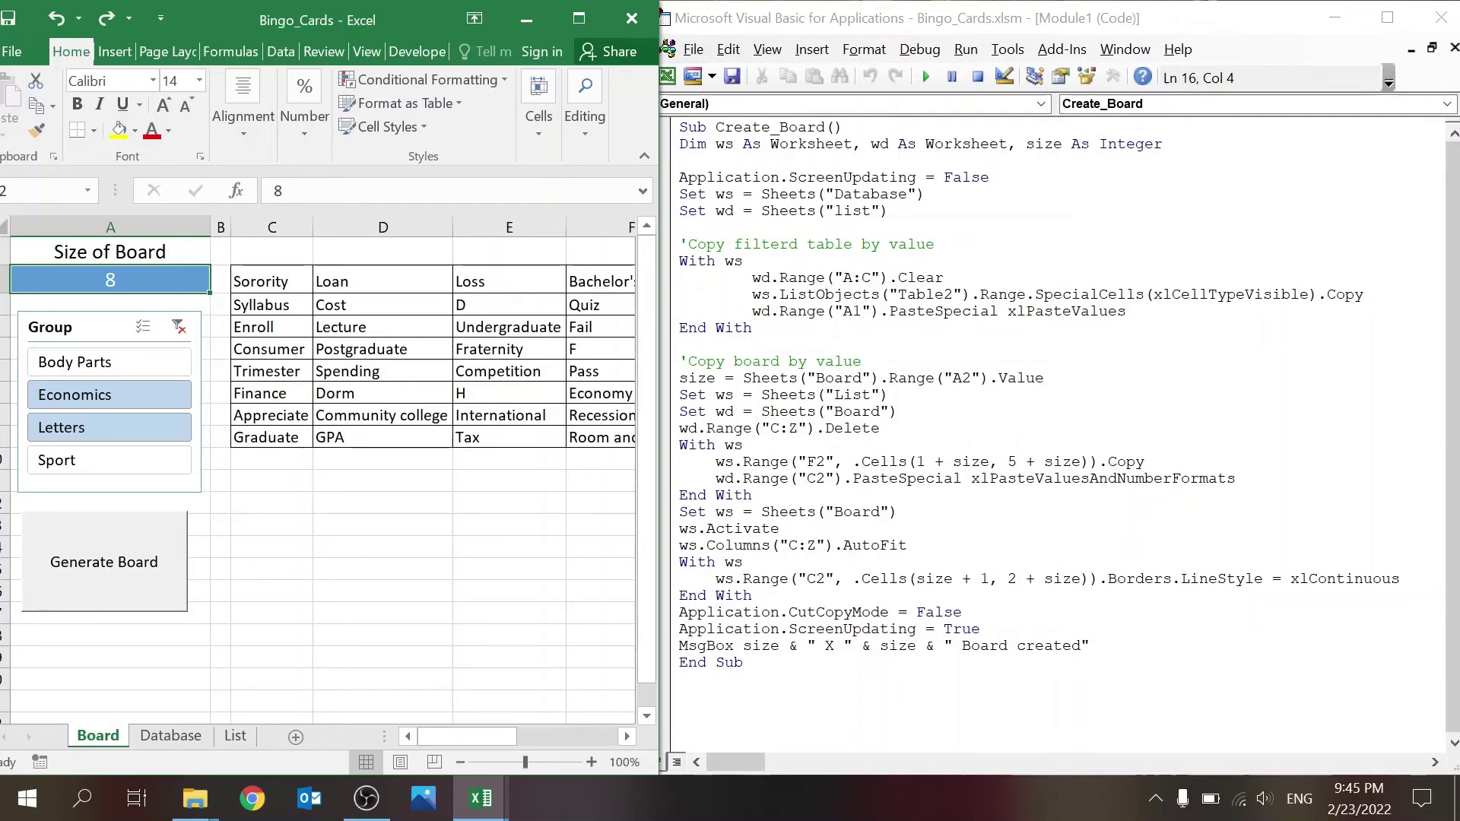
left_click(235, 736)
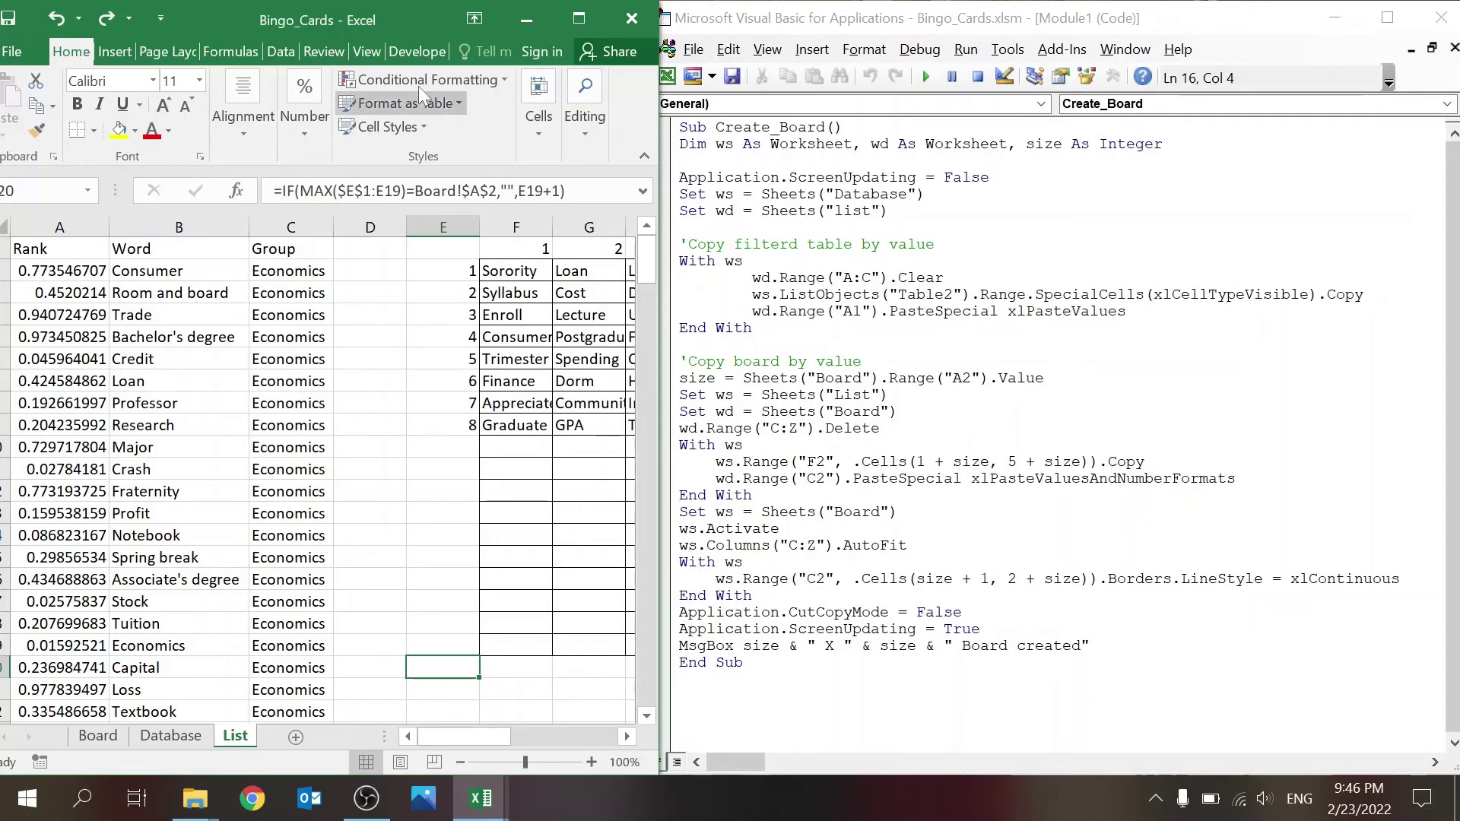
left_click_drag(409, 25, 427, 25)
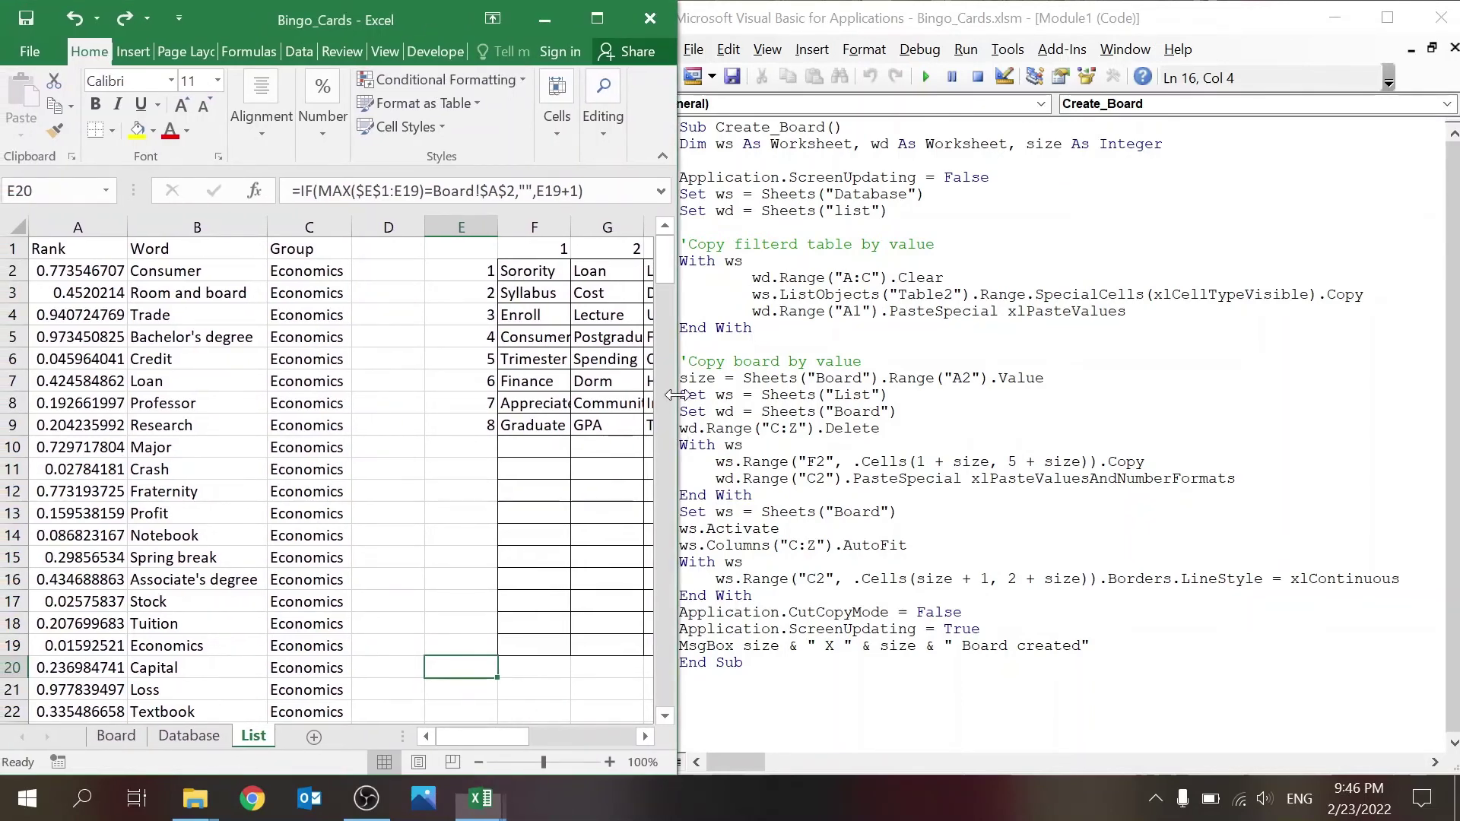
left_click_drag(678, 394, 647, 393)
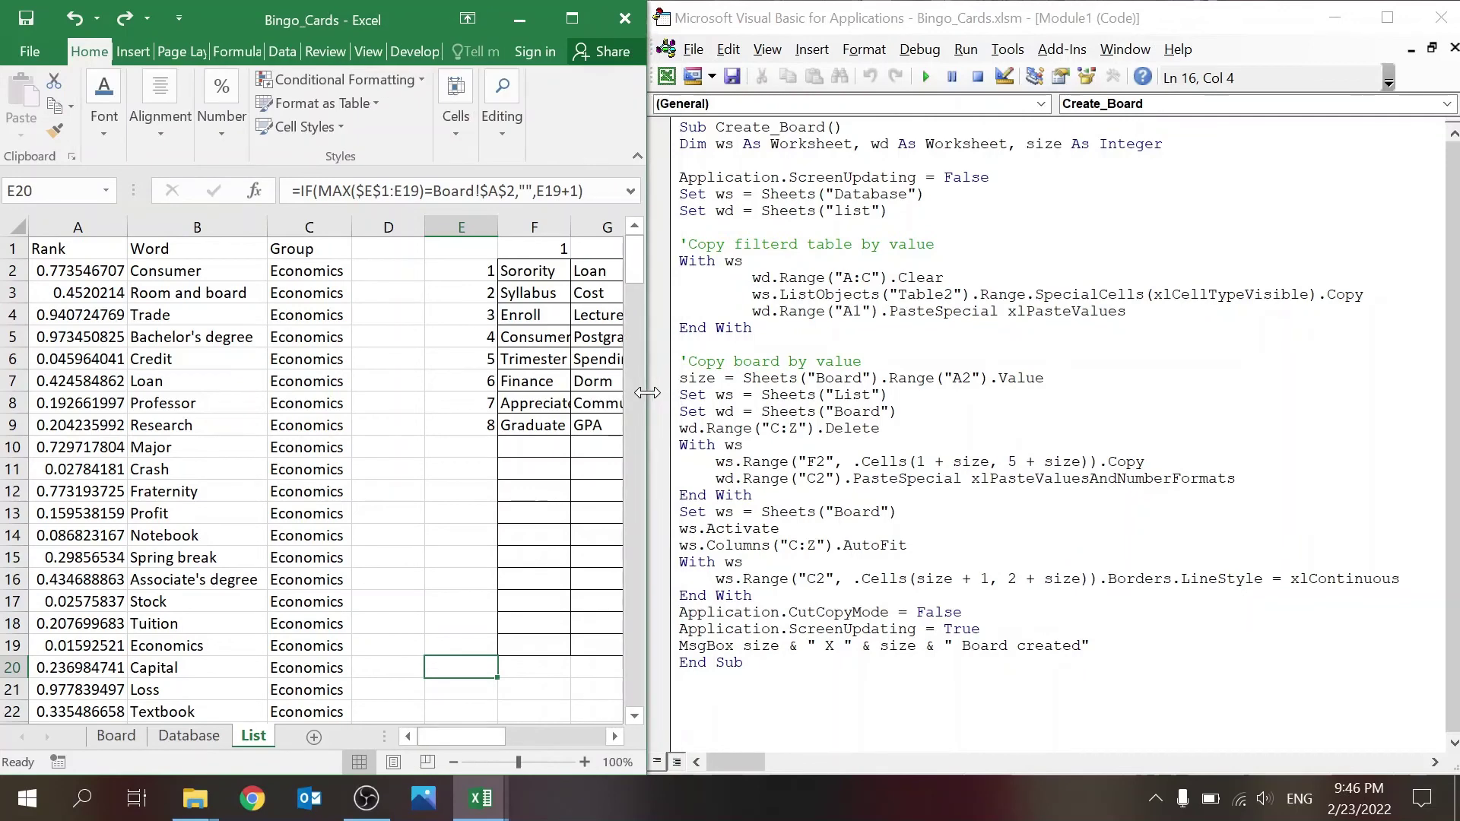
left_click(525, 272)
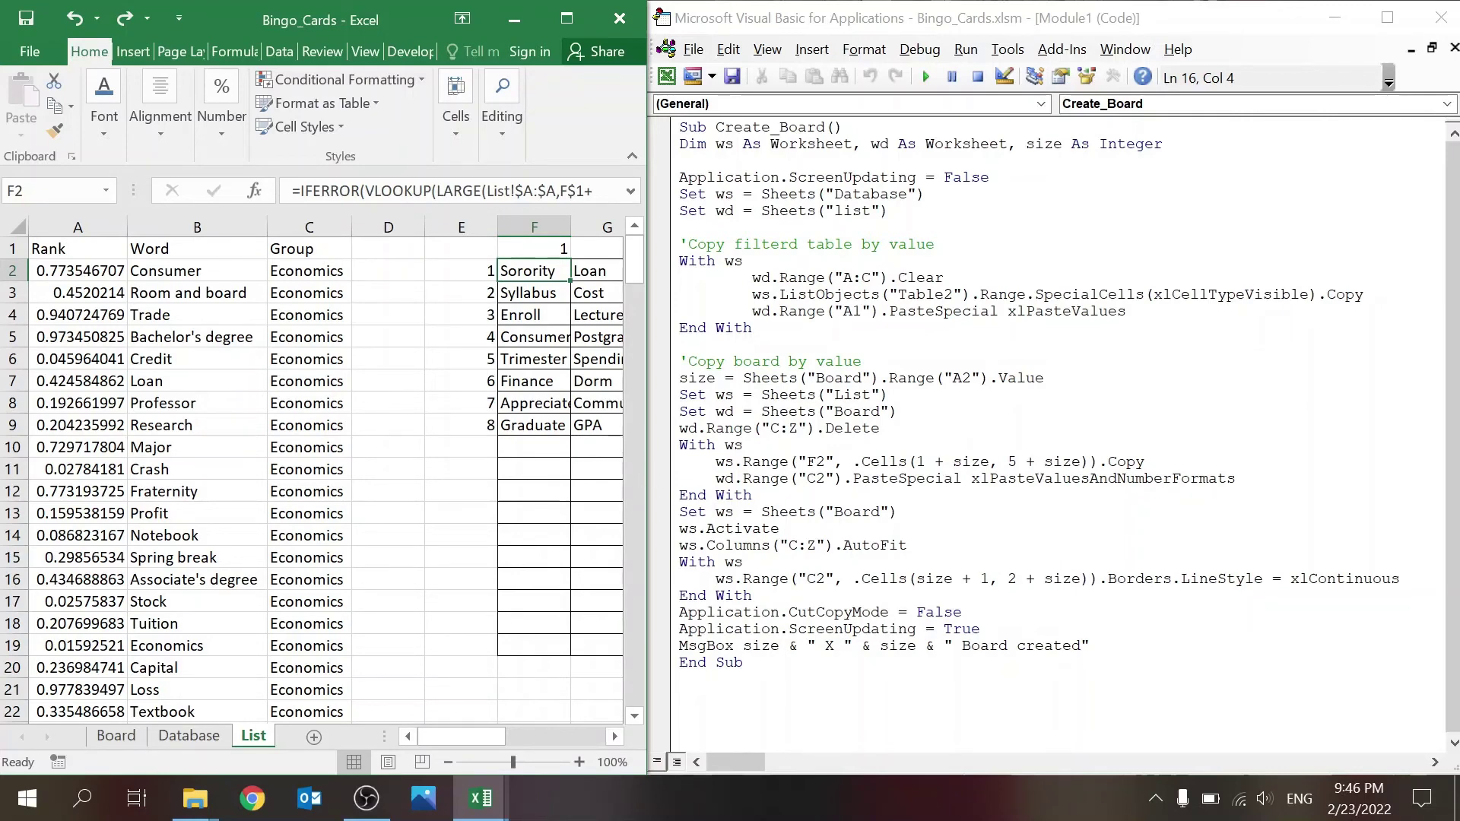
left_click(116, 735)
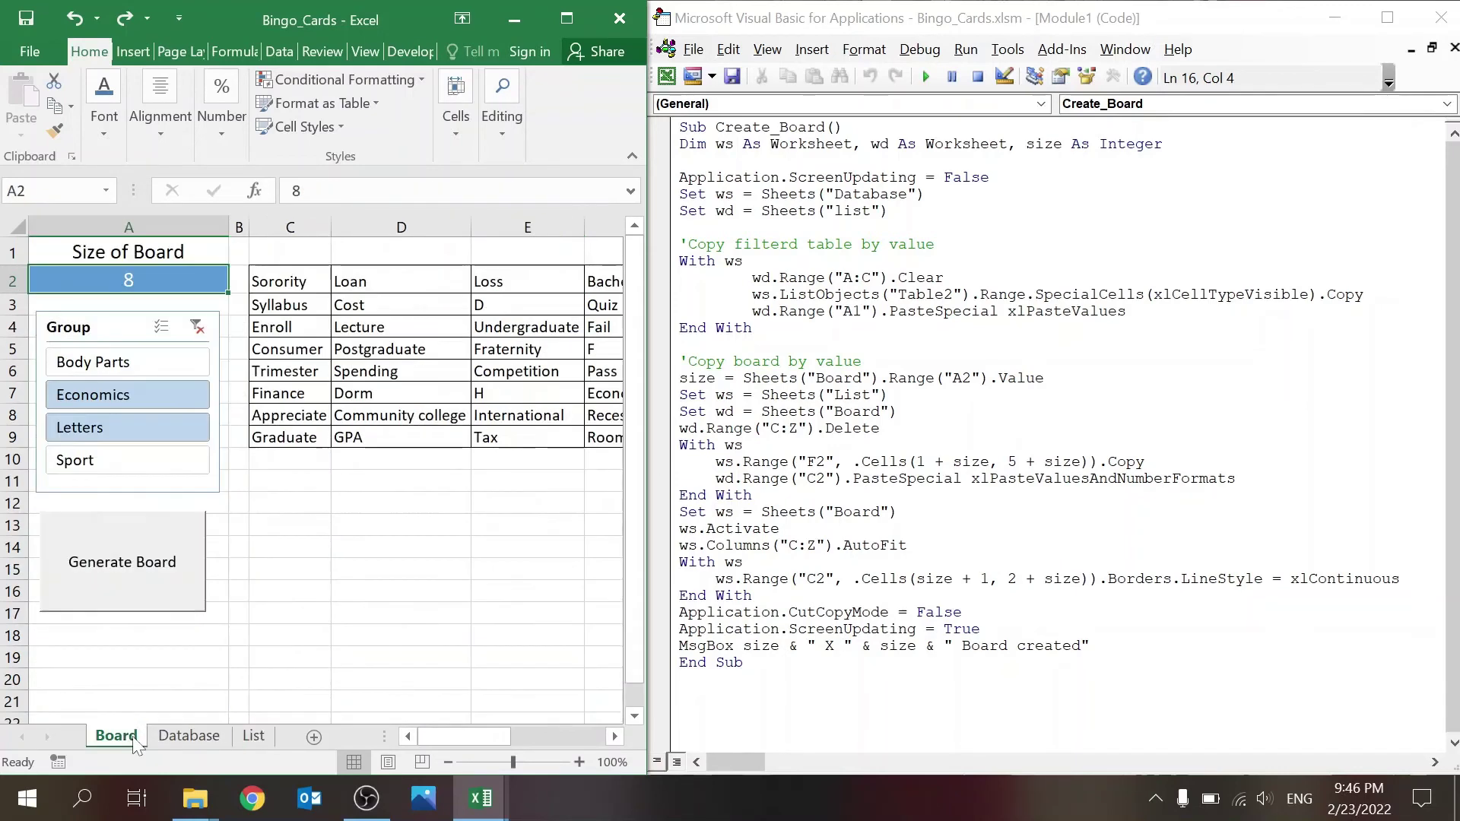
left_click(308, 287)
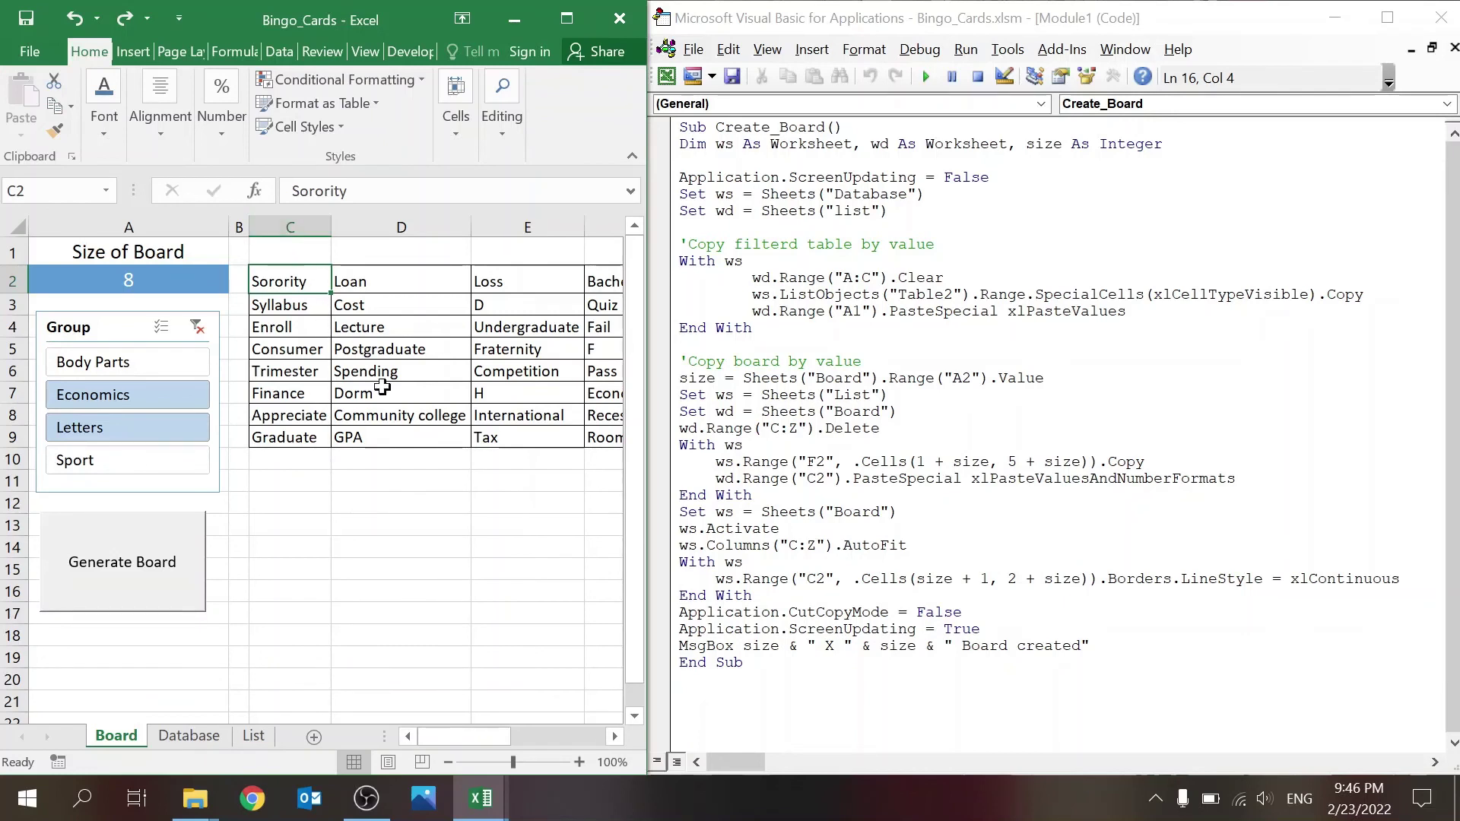
Narrow board columns C and D so their words are cut off, then view the bordering code
left_click(401, 481)
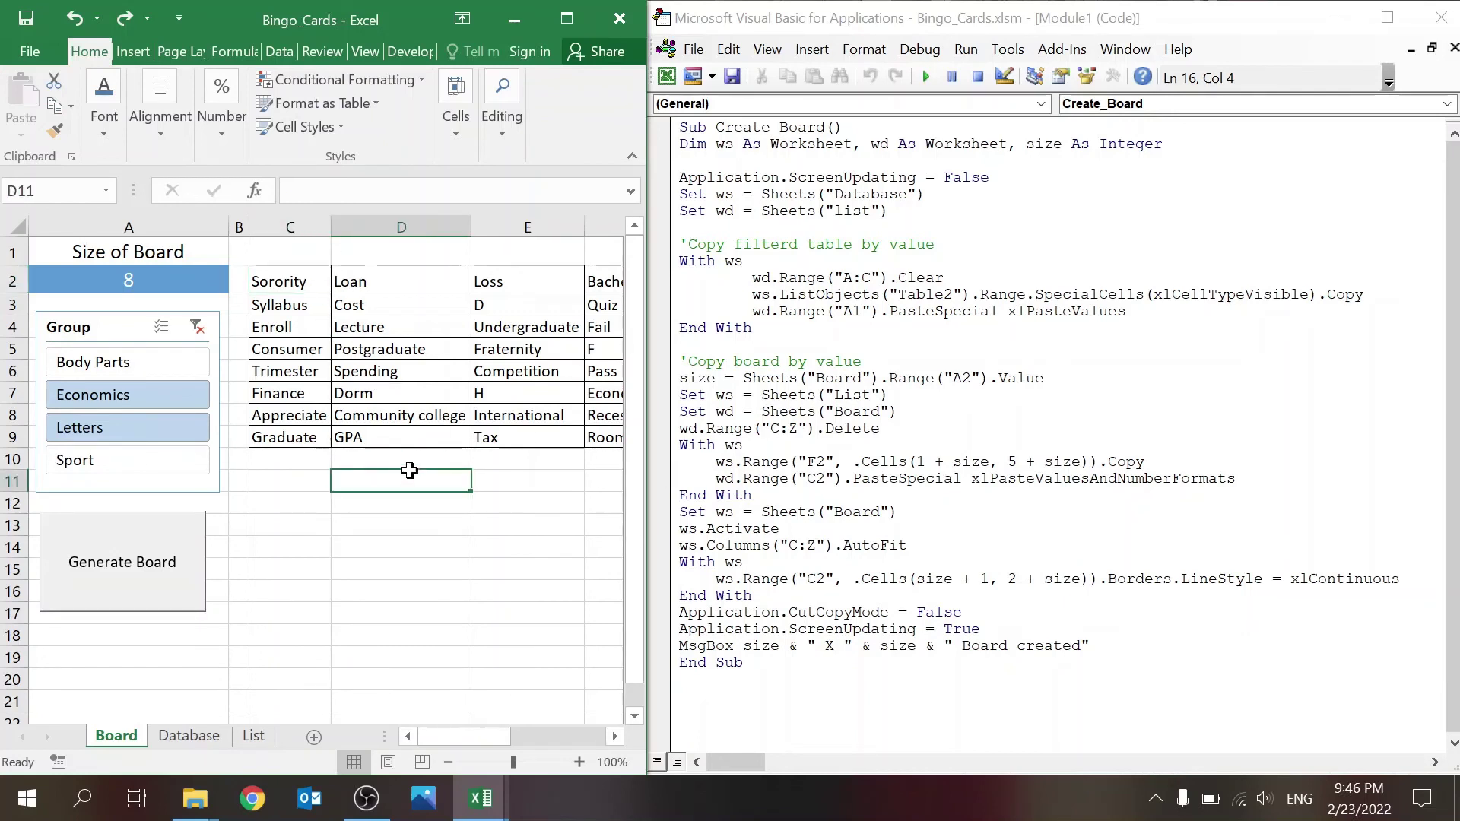
left_click_drag(467, 222, 297, 226)
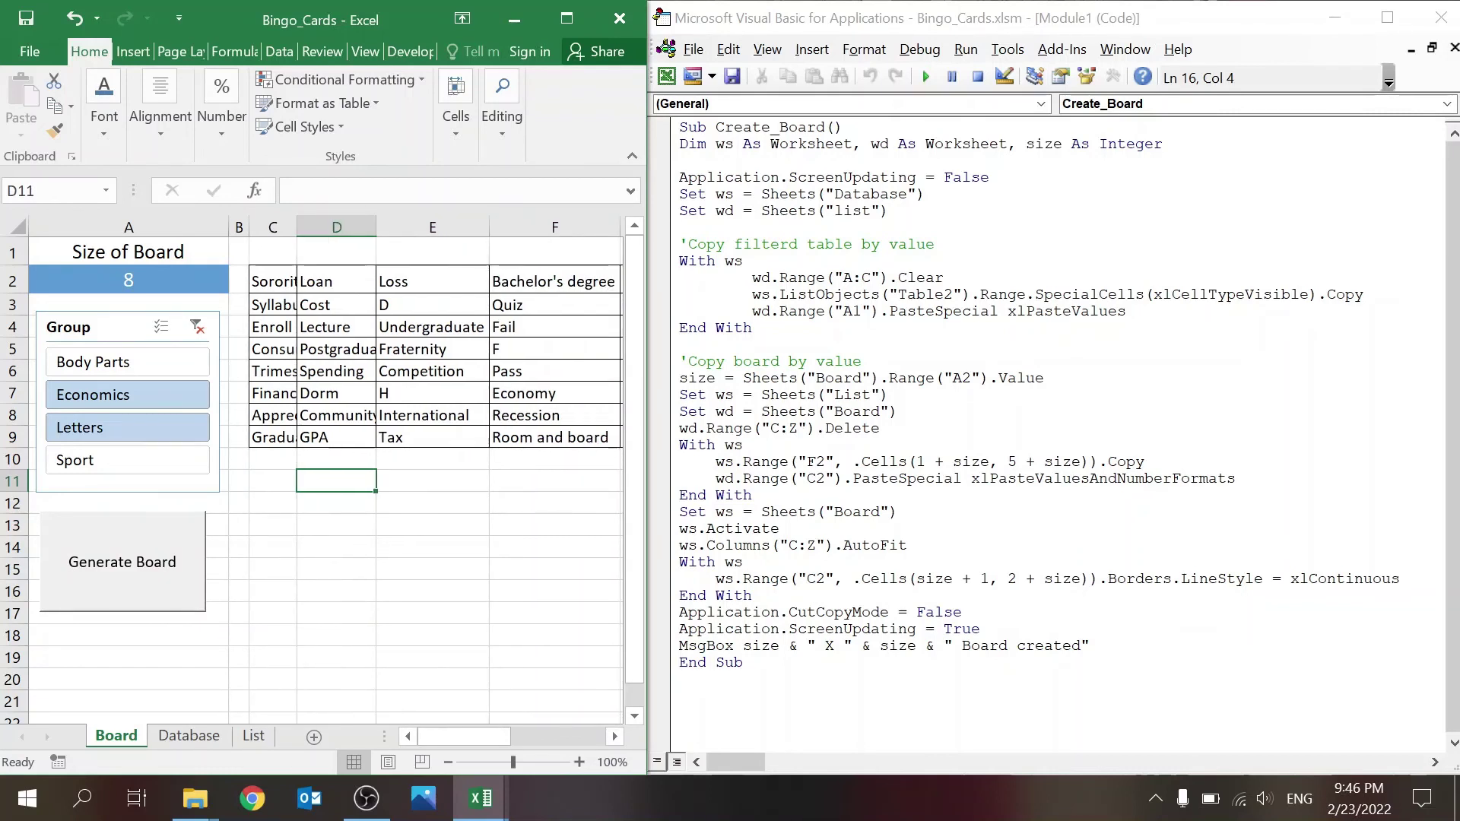
left_click(743, 562)
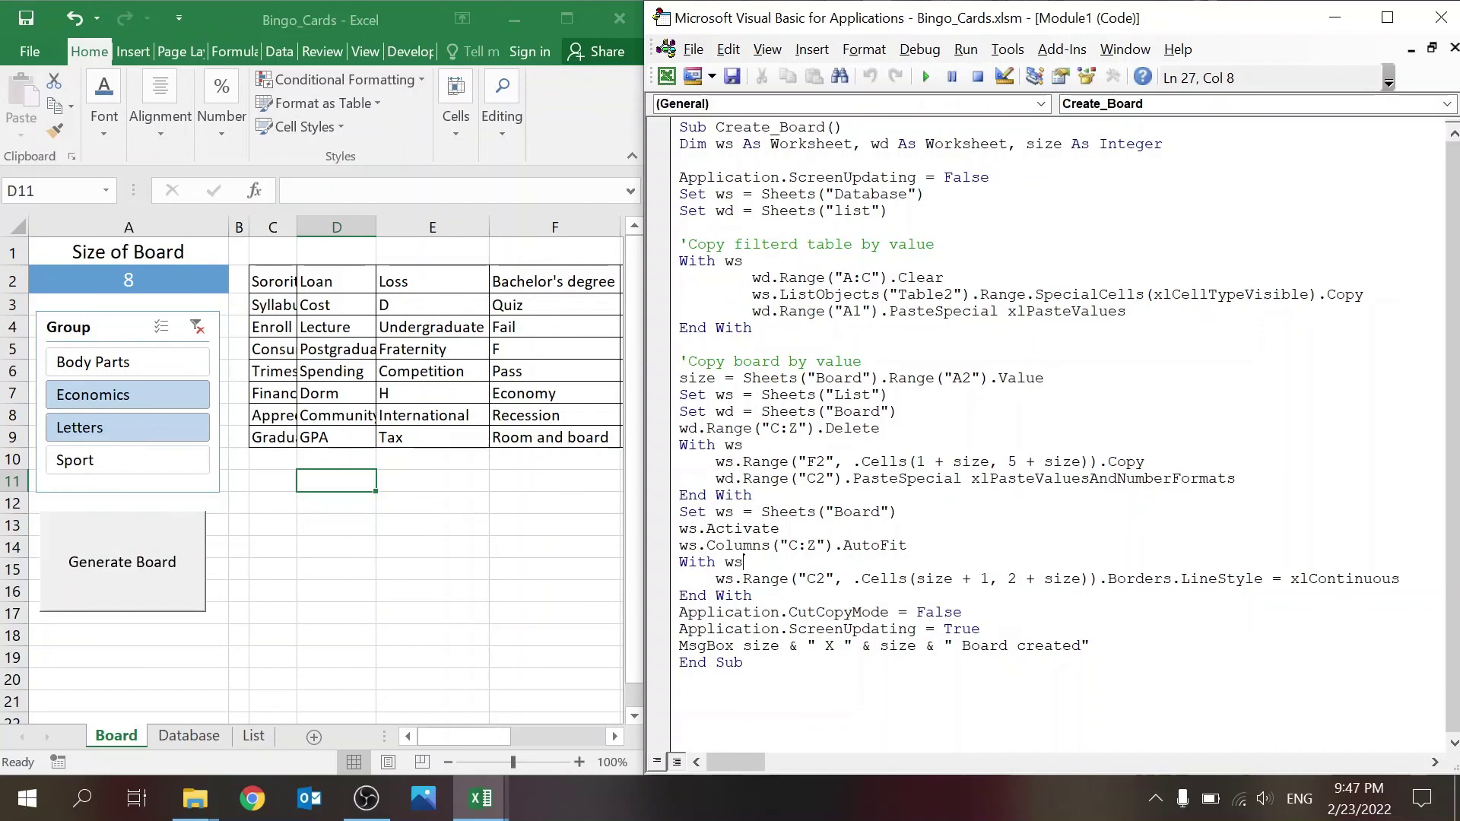
Walk through the MsgBox line's message text, highlighting the size variable
left_click(697, 646)
left_click(825, 645)
left_click(843, 646)
left_click(898, 646)
left_click(575, 20)
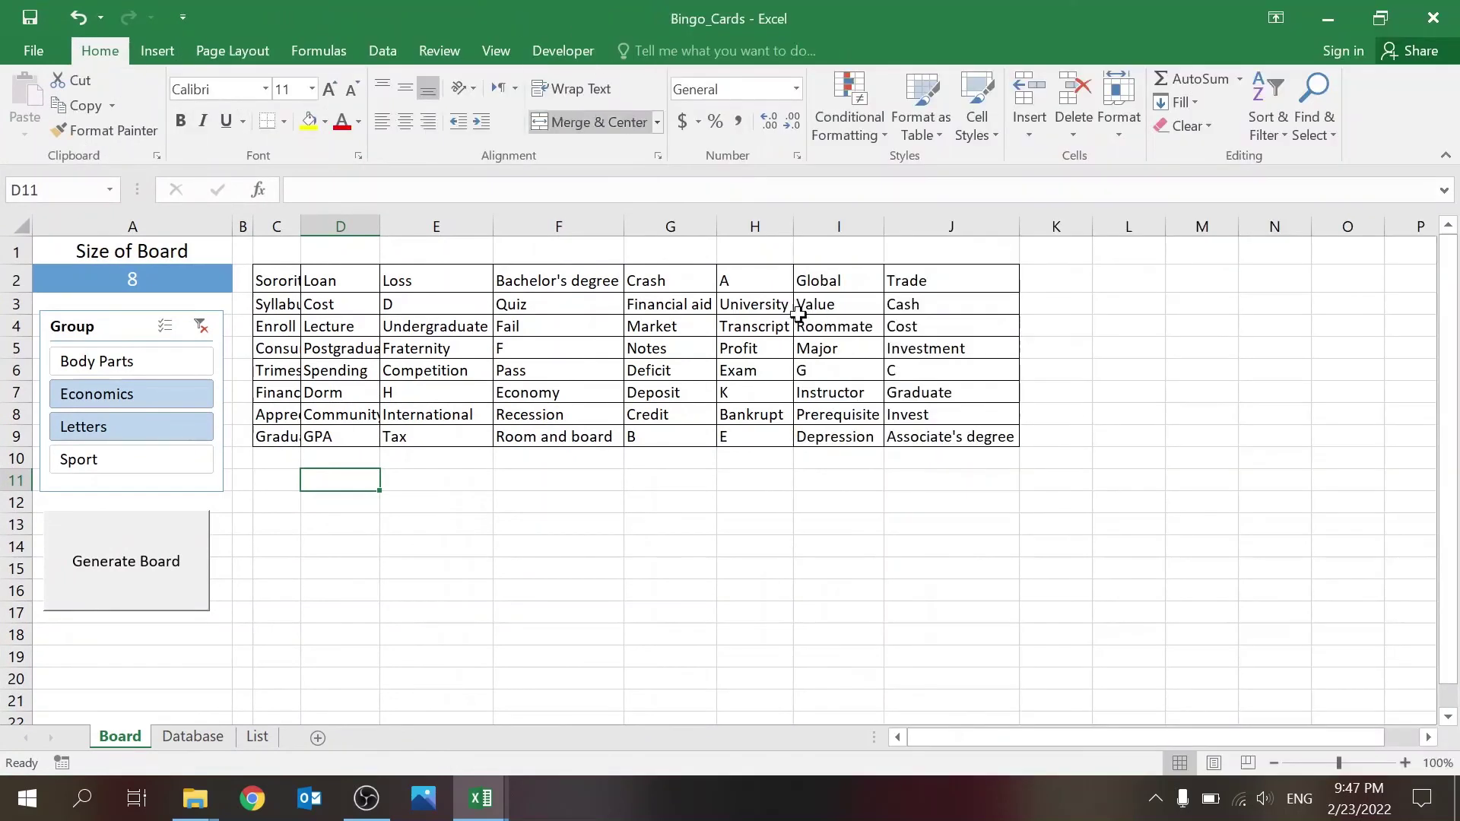
left_click(713, 552)
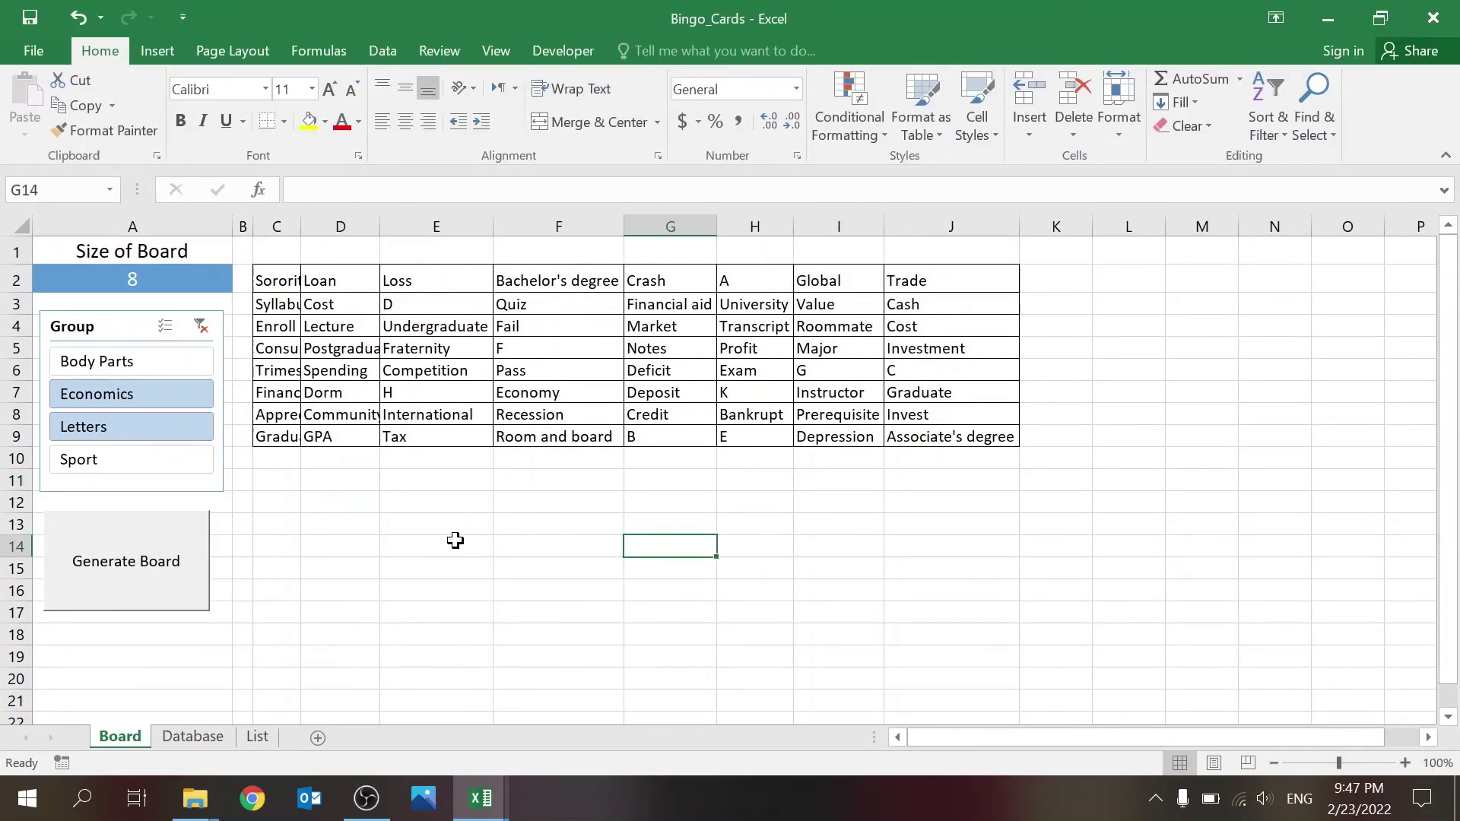